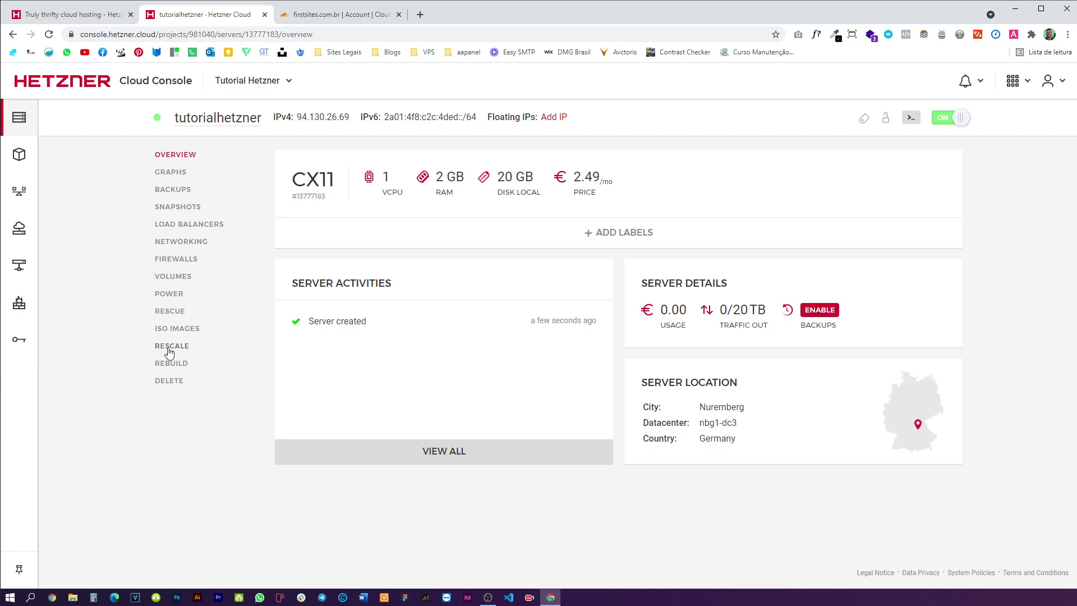
- Open tutorialhetzner's Rescale options and select the CX31 plan
{"action": "left_click", "coordinate": [167, 346]}
{"action": "scroll", "coordinate": [421, 344], "scroll_direction": "down", "scroll_amount": 7}
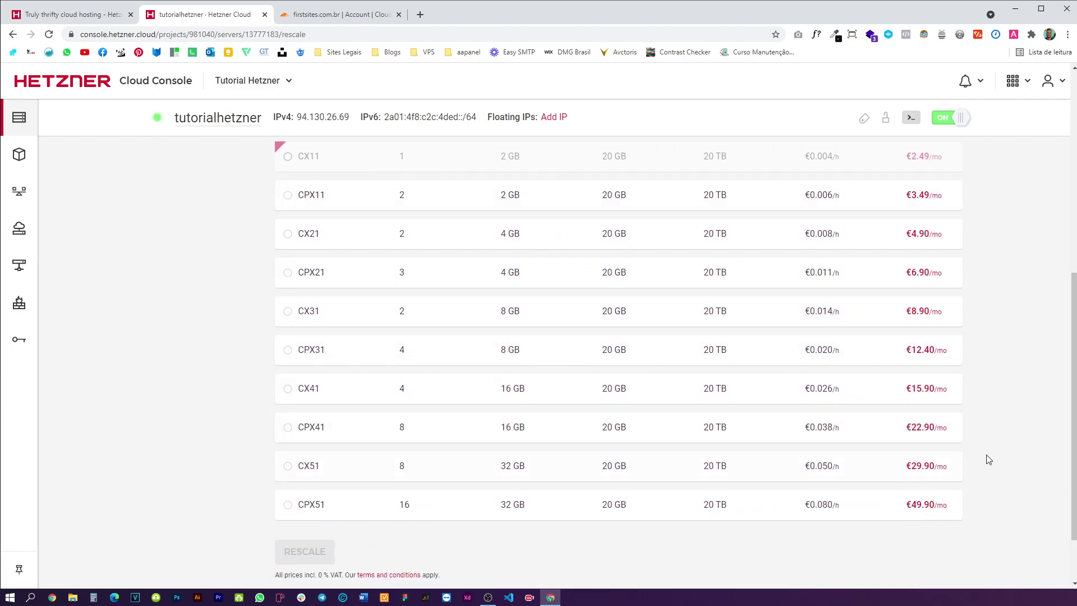
{"action": "scroll", "coordinate": [987, 458], "scroll_direction": "up", "scroll_amount": 1}
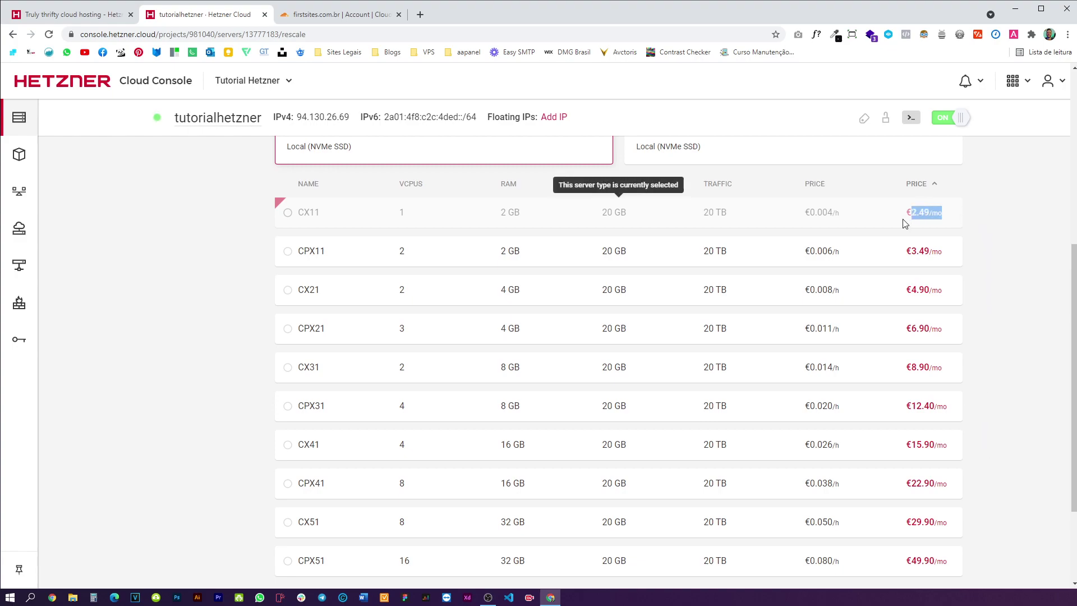
{"action": "double_click", "coordinate": [941, 215]}
{"action": "left_click", "coordinate": [1016, 220]}
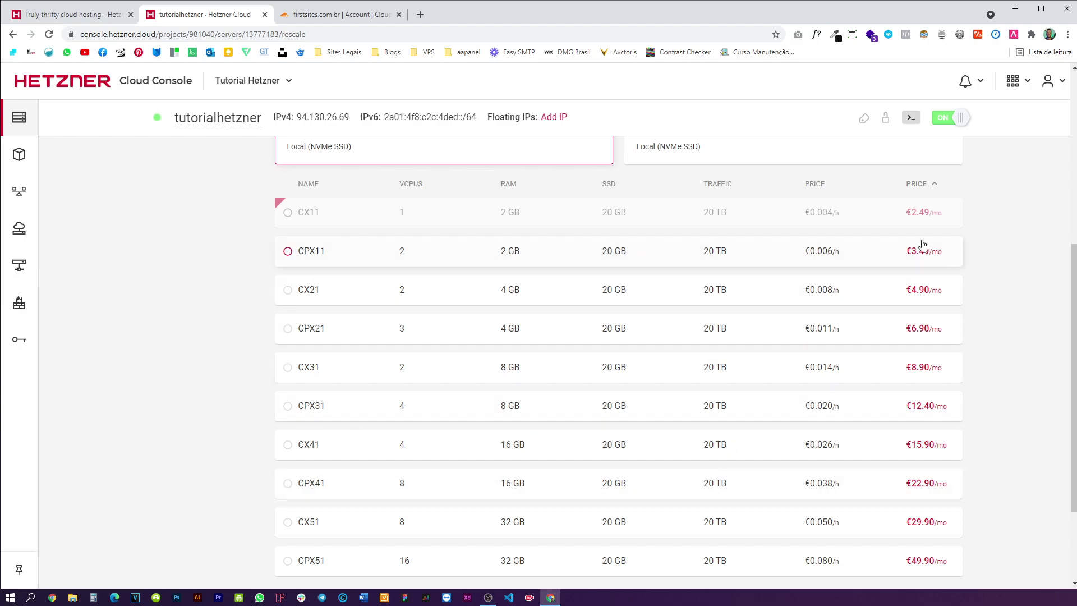
{"action": "scroll", "coordinate": [985, 197], "scroll_direction": "up", "scroll_amount": 2}
{"action": "scroll", "coordinate": [993, 272], "scroll_direction": "down", "scroll_amount": 1}
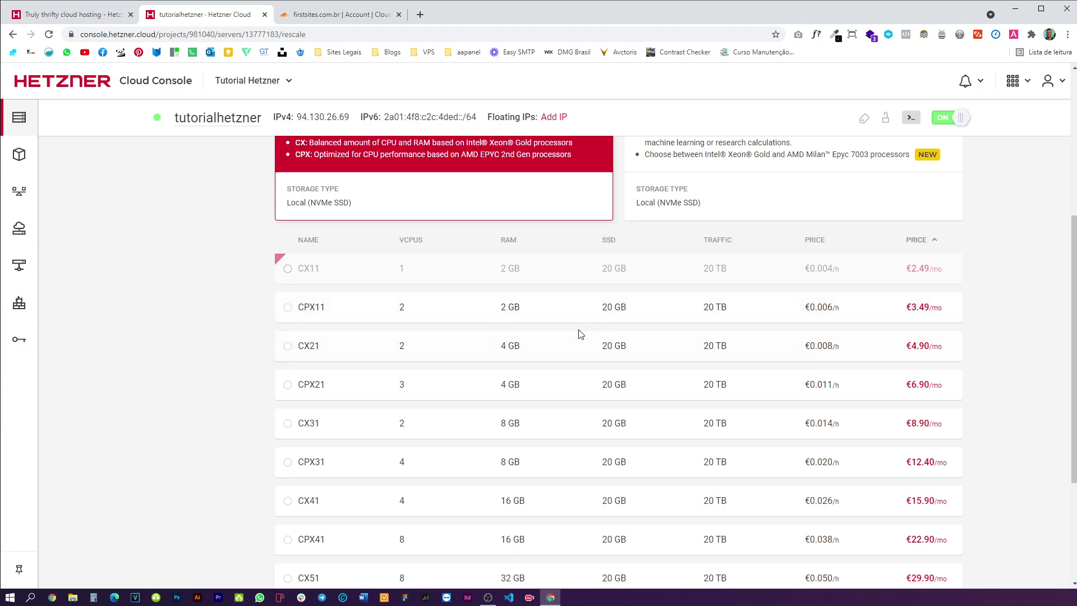
{"action": "scroll", "coordinate": [505, 289], "scroll_direction": "down", "scroll_amount": 1}
{"action": "scroll", "coordinate": [409, 302], "scroll_direction": "up", "scroll_amount": 2}
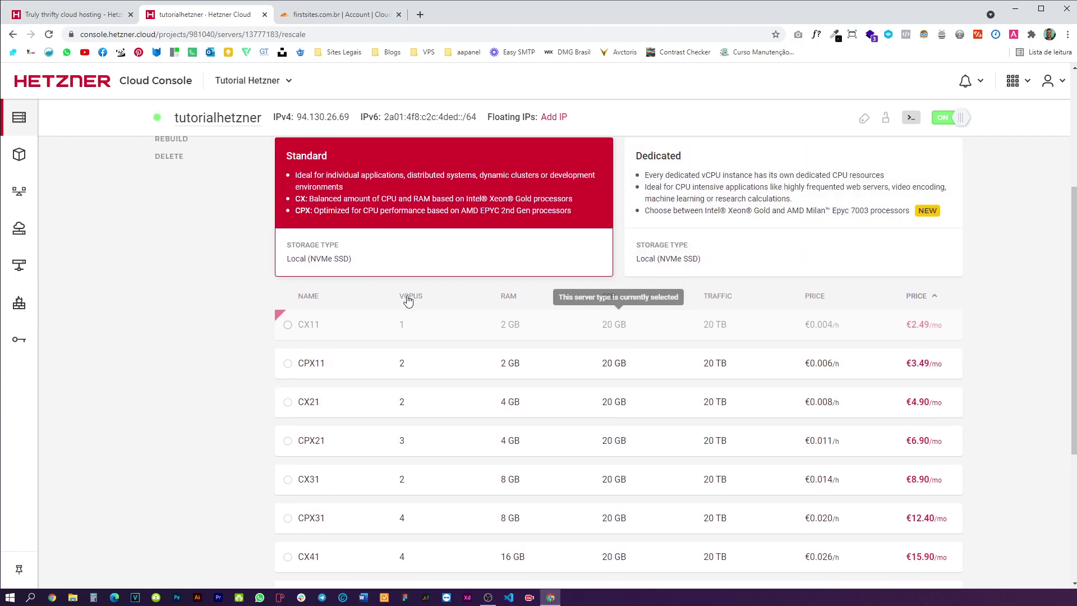
{"action": "scroll", "coordinate": [410, 302], "scroll_direction": "down", "scroll_amount": 2}
{"action": "left_click", "coordinate": [330, 375]}
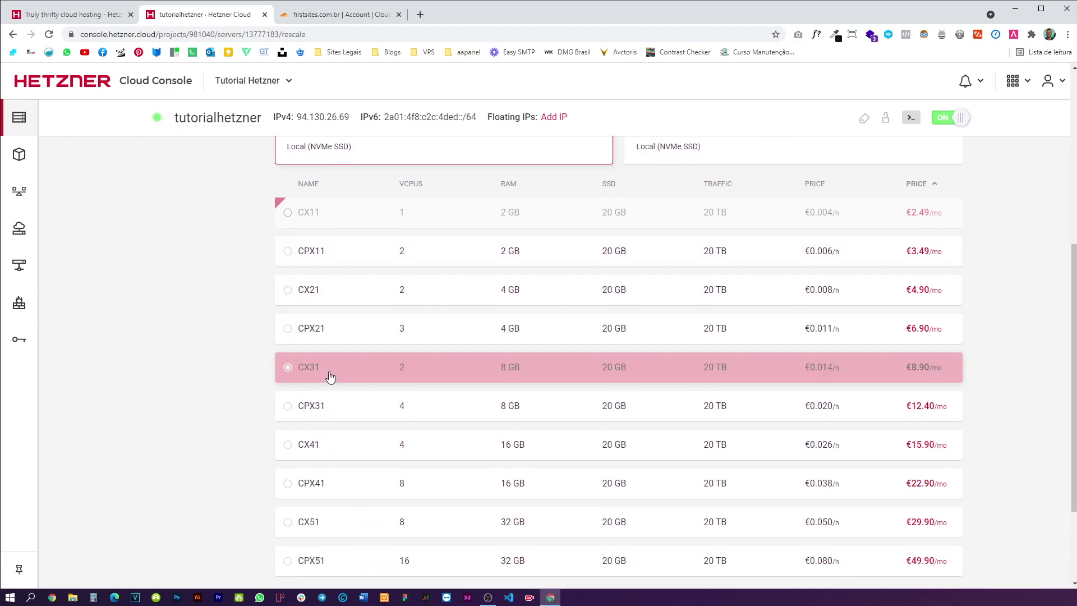
- Power off the server and rescale it to CX31, returning to the Overview
{"action": "left_click", "coordinate": [947, 118]}
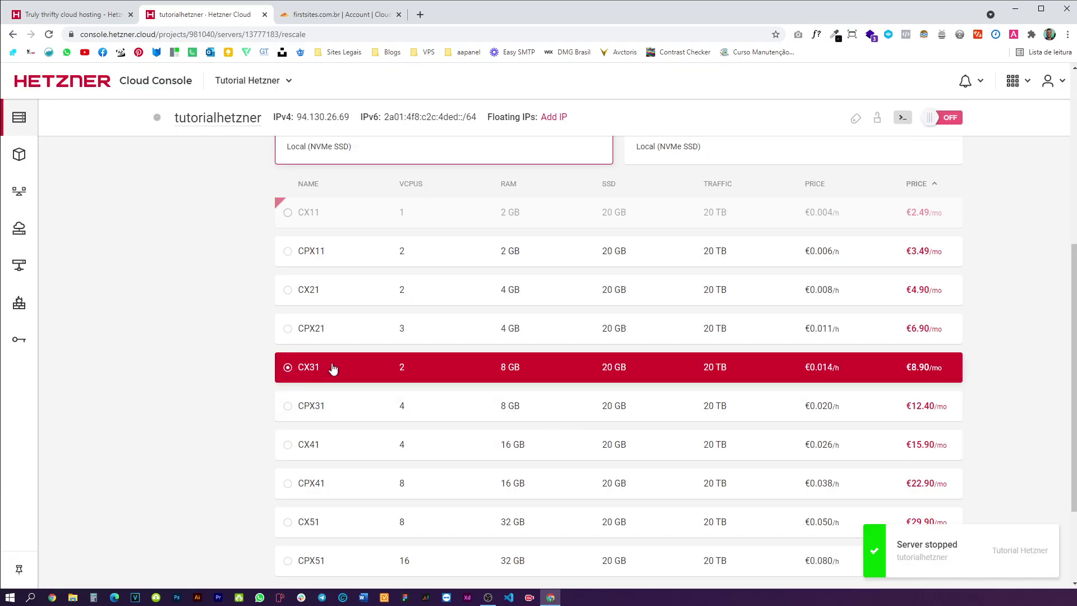
{"action": "scroll", "coordinate": [332, 368], "scroll_direction": "down", "scroll_amount": 2}
{"action": "left_click", "coordinate": [307, 474]}
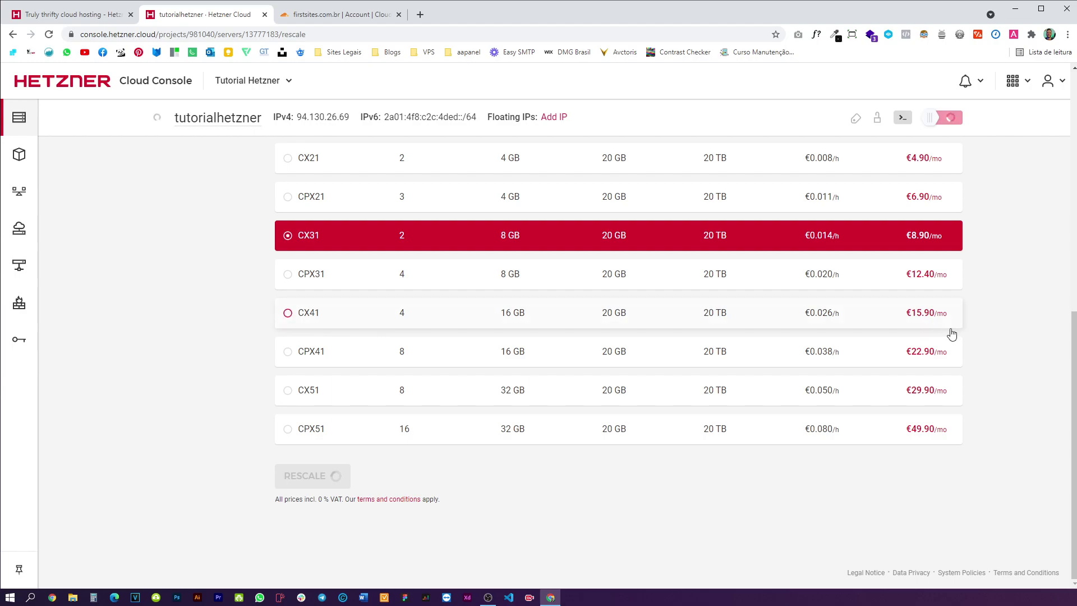
{"action": "scroll", "coordinate": [987, 340], "scroll_direction": "up", "scroll_amount": 1}
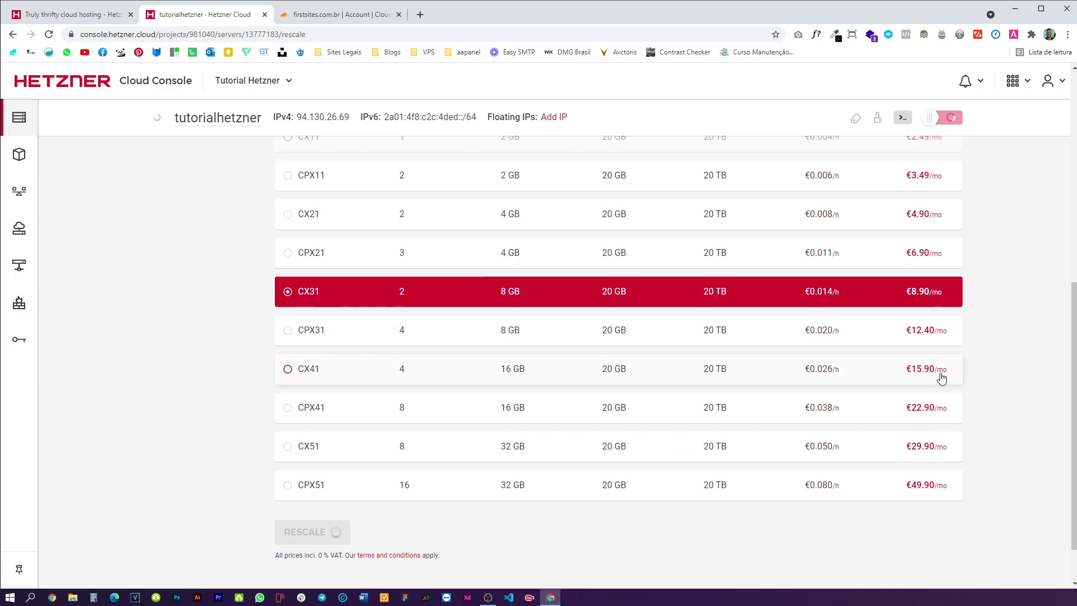
{"action": "scroll", "coordinate": [939, 375], "scroll_direction": "up", "scroll_amount": 1}
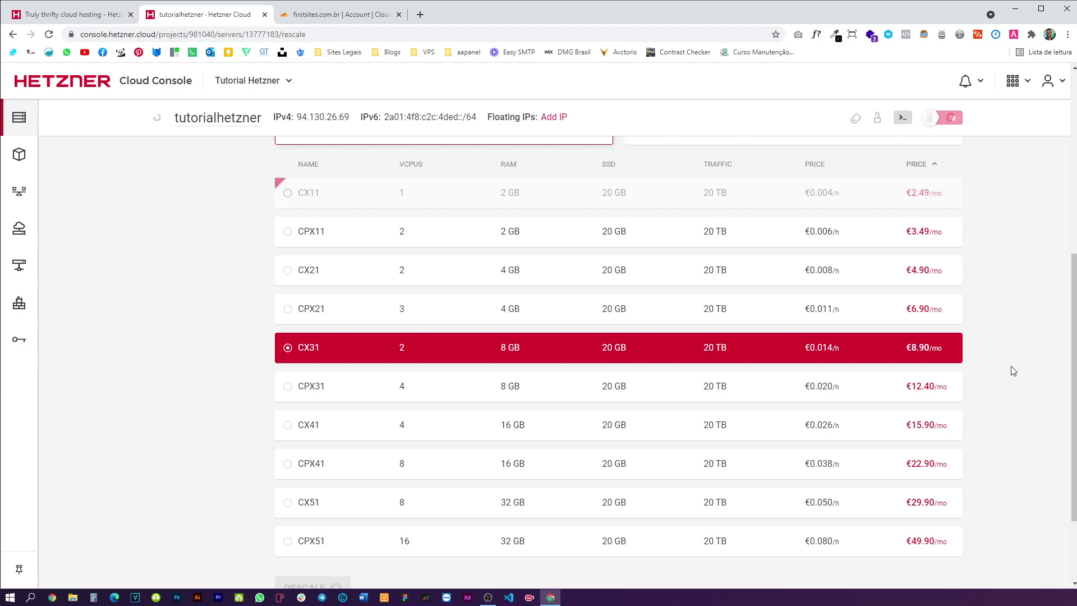
{"action": "scroll", "coordinate": [1013, 371], "scroll_direction": "up", "scroll_amount": 1}
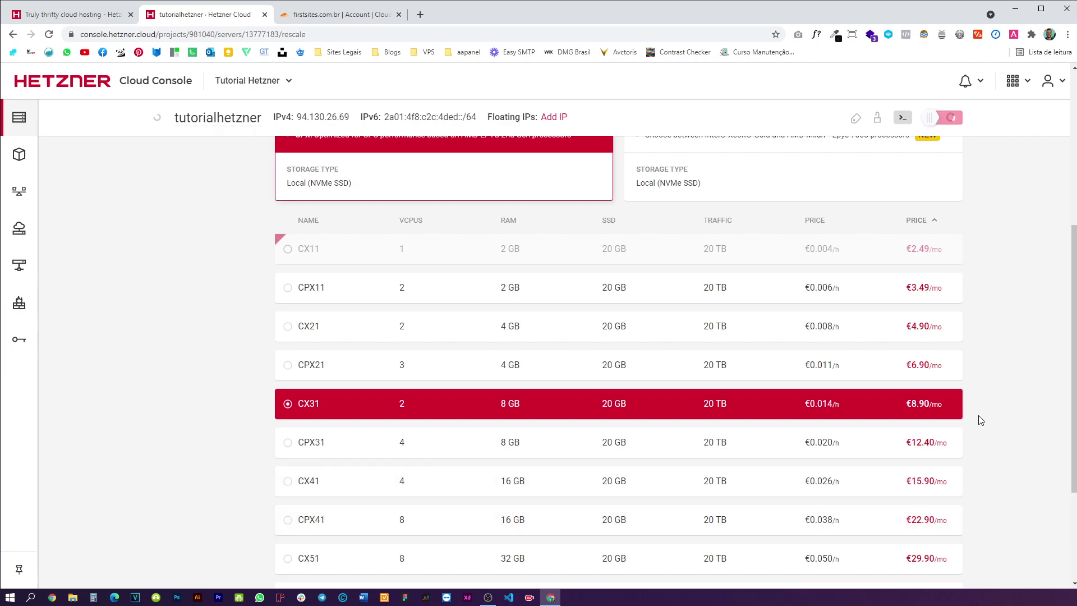
{"action": "scroll", "coordinate": [994, 397], "scroll_direction": "up", "scroll_amount": 2}
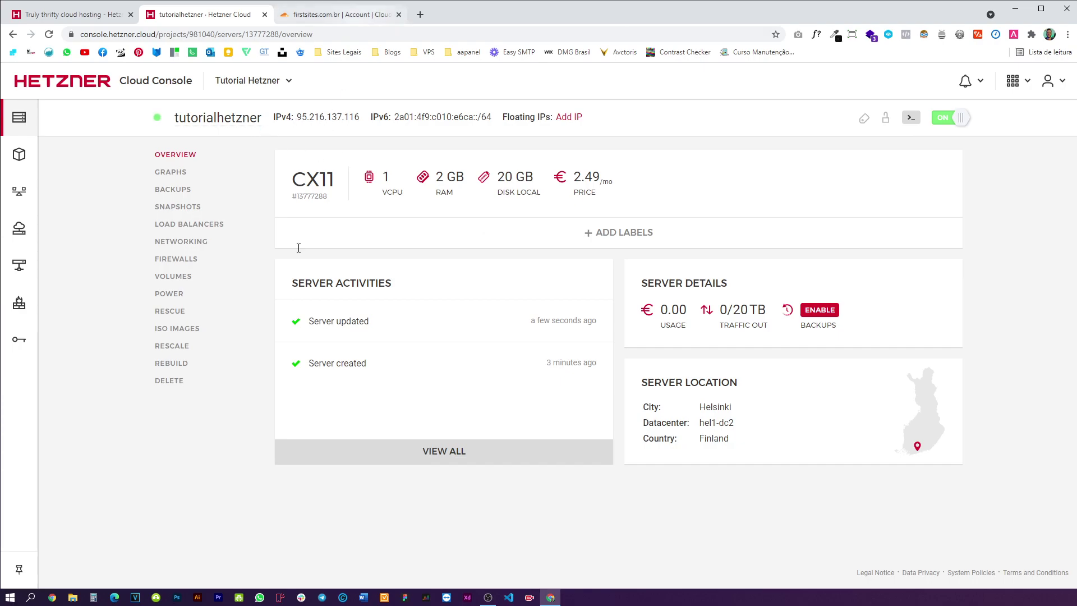
- Download putty-64bit-0.76-installer.msi from putty.org's latest release page, then close that tab
{"action": "left_click", "coordinate": [420, 15]}
{"action": "type", "text": "putty"}
{"action": "key", "text": "Return"}
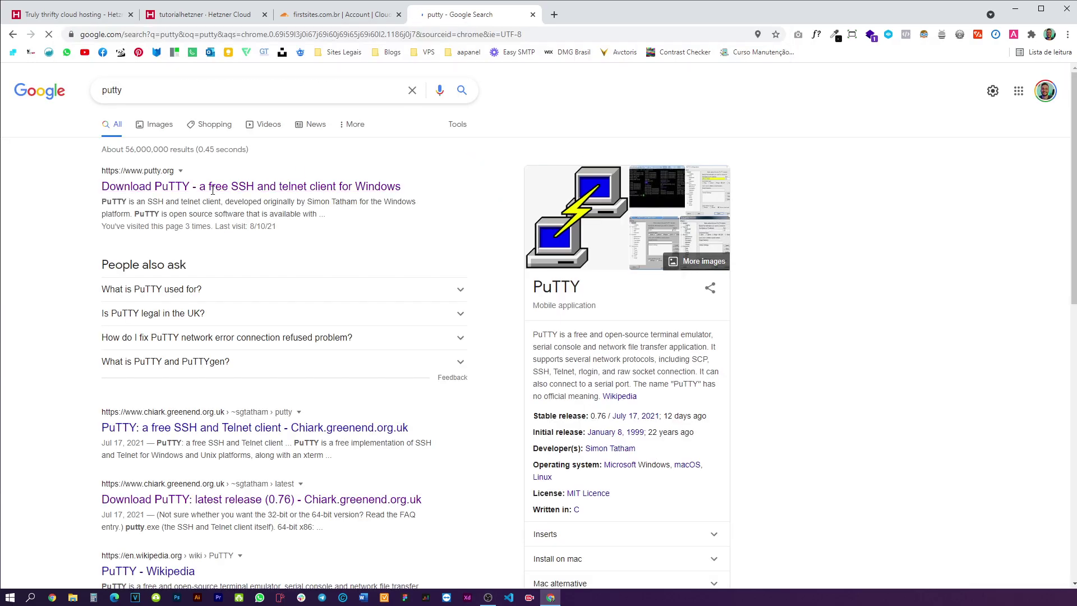
{"action": "left_click", "coordinate": [213, 187]}
{"action": "left_click", "coordinate": [404, 163]}
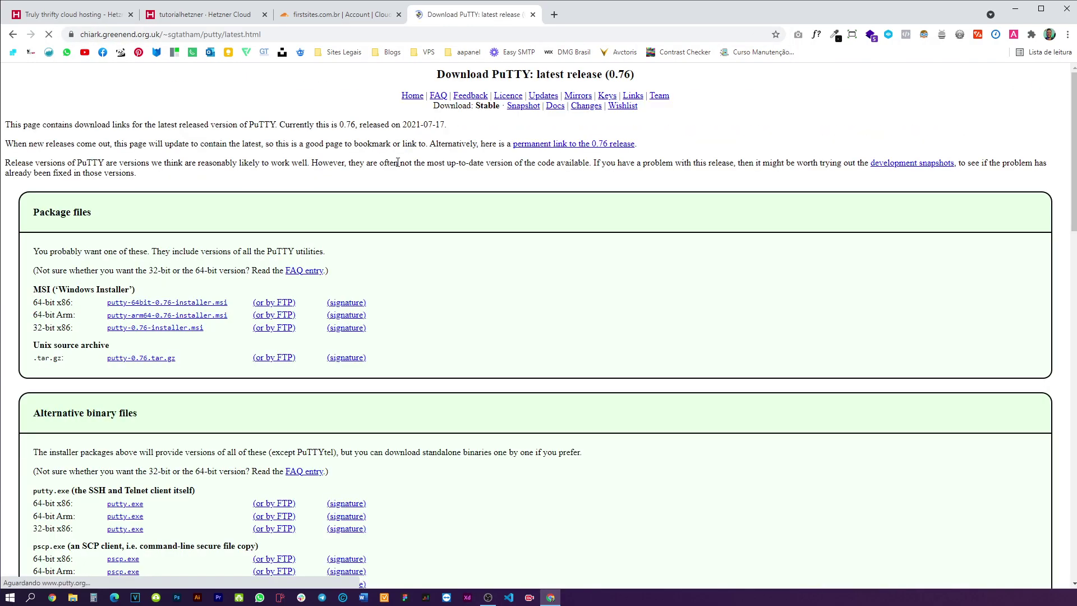
{"action": "left_click", "coordinate": [214, 303]}
{"action": "left_click_drag", "start_coordinate": [39, 303], "coordinate": [295, 303]}
{"action": "left_click", "coordinate": [48, 328]}
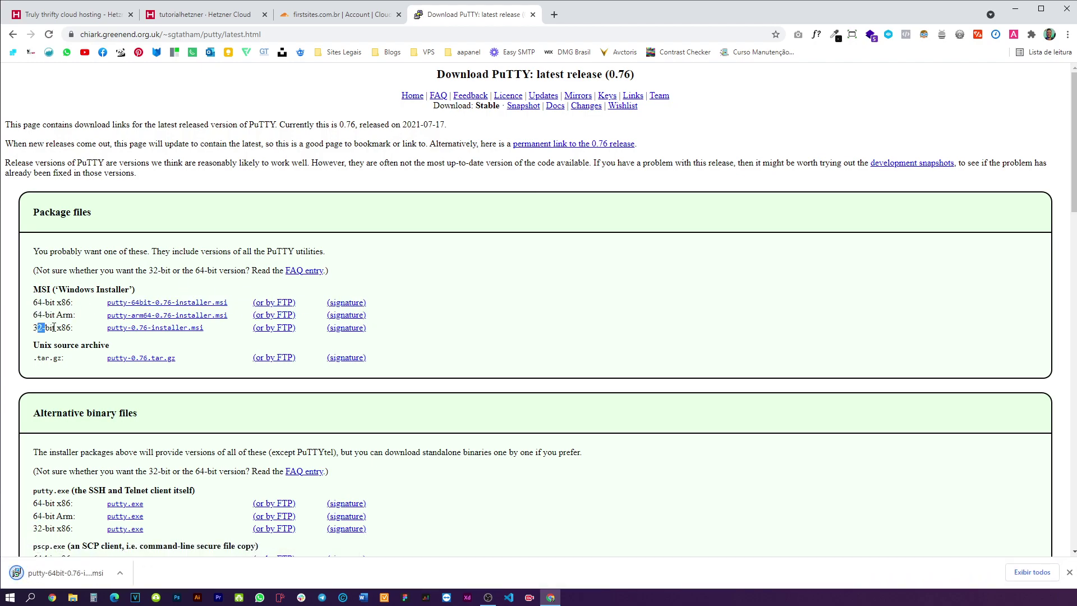
{"action": "left_click", "coordinate": [533, 15]}
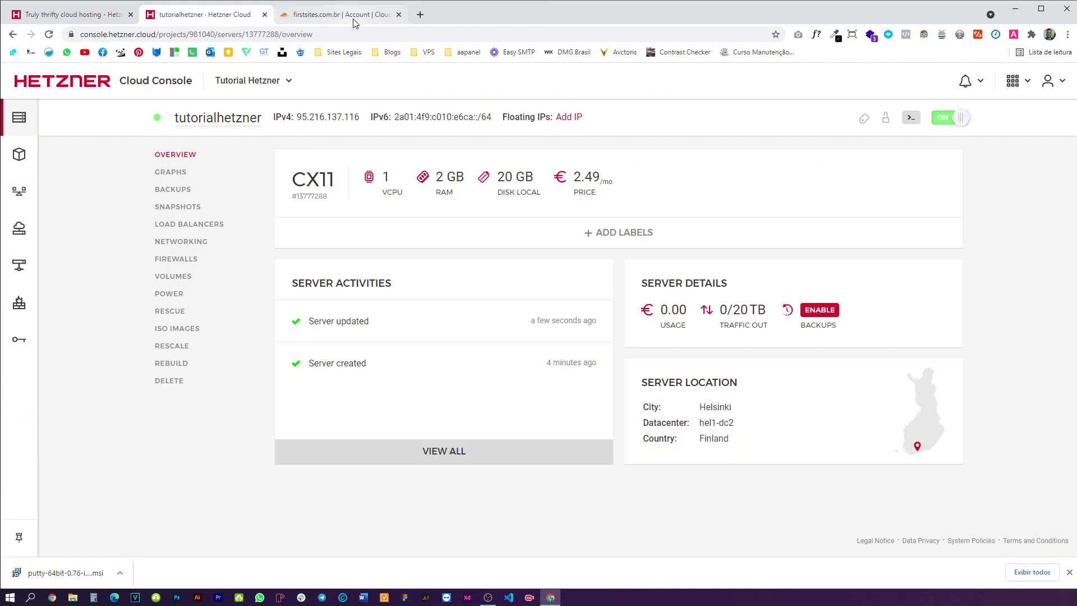
- Connect PuTTY over SSH to the server's IPv4 95.216.137.116 and accept its host key
{"action": "left_click", "coordinate": [336, 120]}
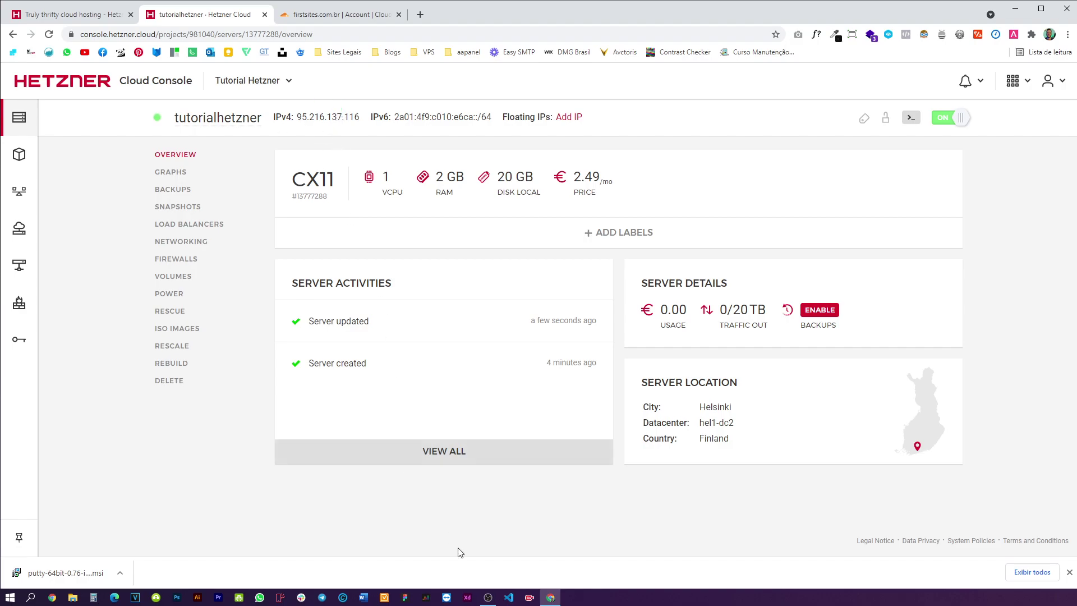
{"action": "left_click", "coordinate": [30, 597]}
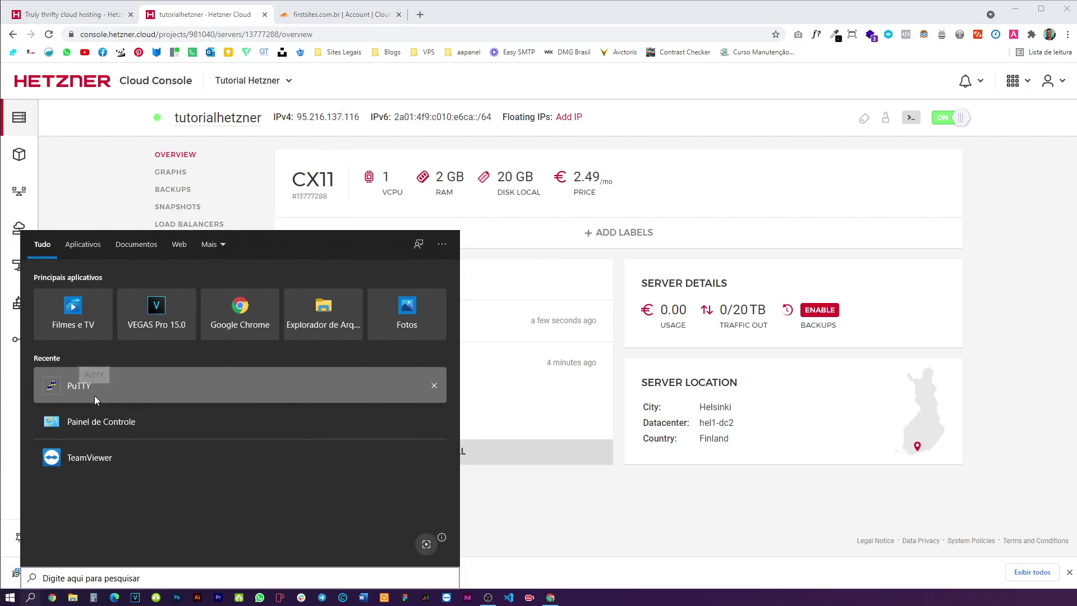
{"action": "left_click", "coordinate": [78, 385]}
{"action": "type", "text": "95.216.137.116"}
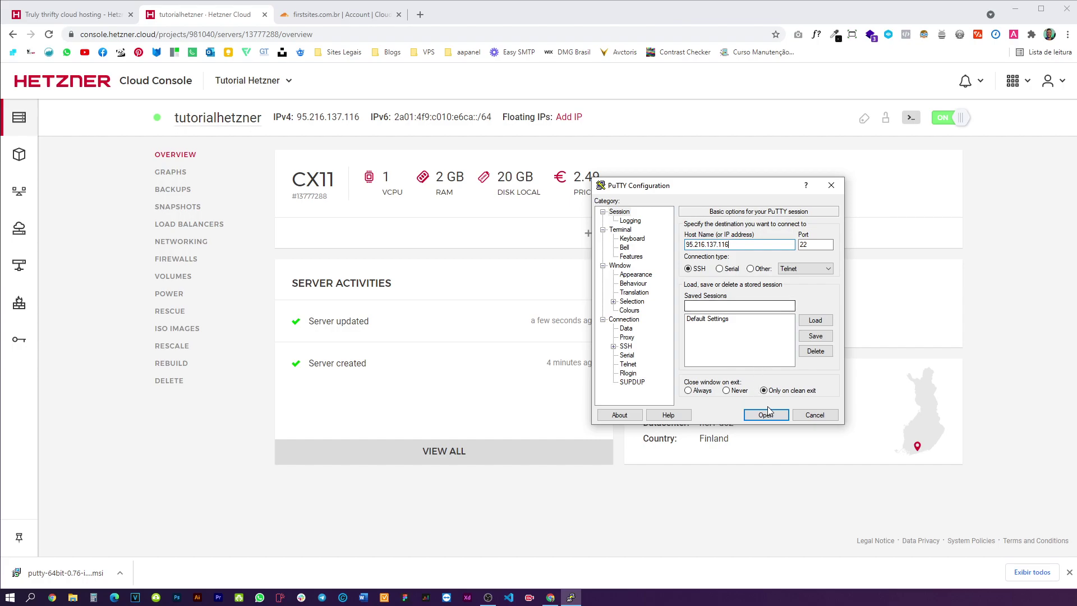
{"action": "left_click", "coordinate": [766, 415]}
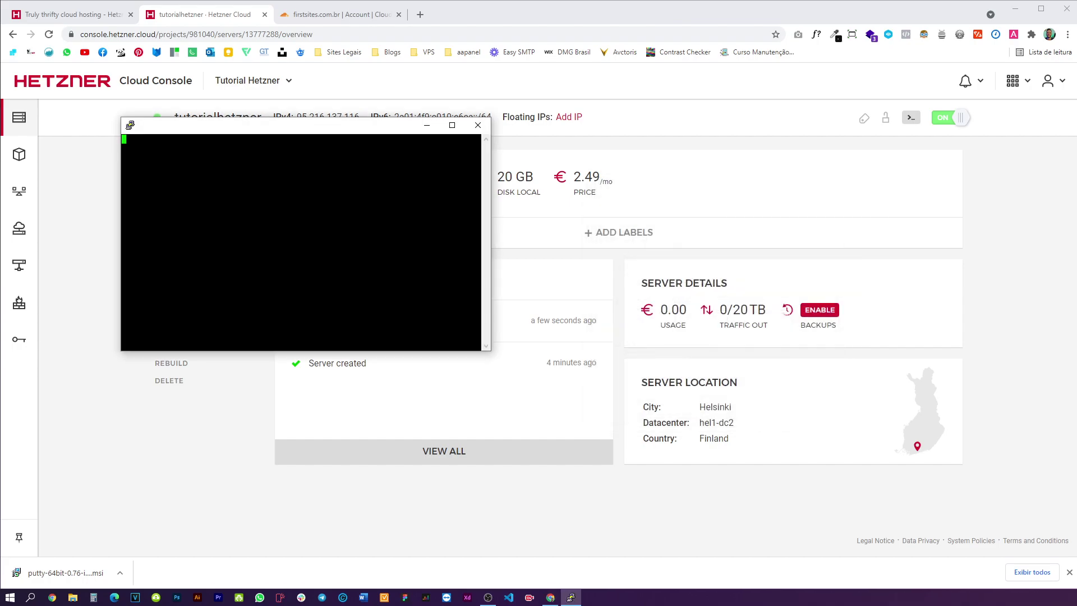
{"action": "left_click", "coordinate": [329, 324]}
- Reset the server's root password from the Rescue section of the Hetzner console
{"action": "left_click", "coordinate": [266, 404]}
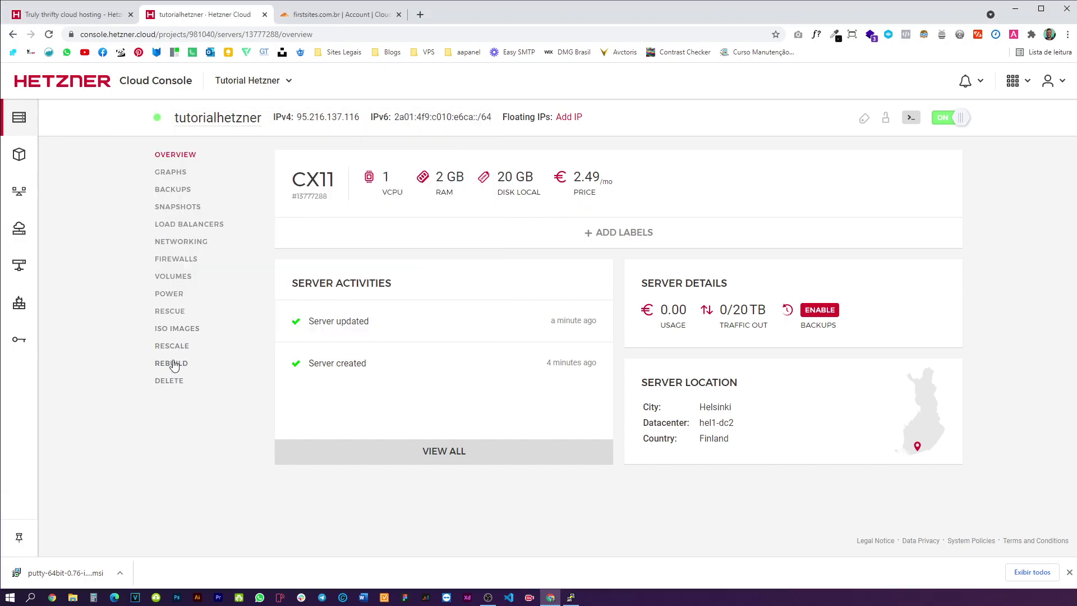
{"action": "left_click", "coordinate": [174, 365]}
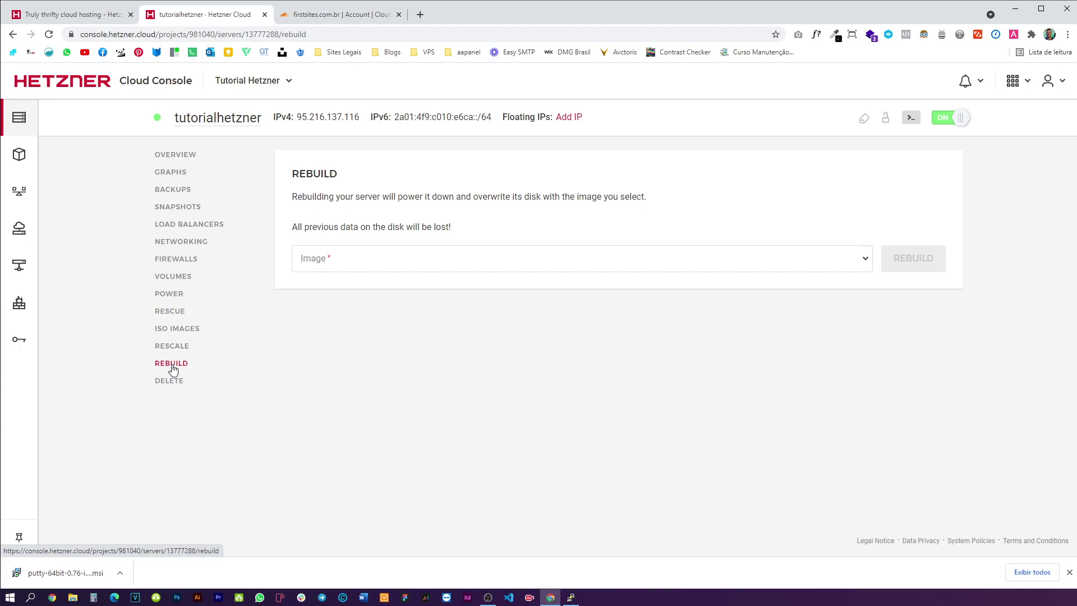
{"action": "left_click", "coordinate": [178, 347]}
{"action": "left_click", "coordinate": [178, 330]}
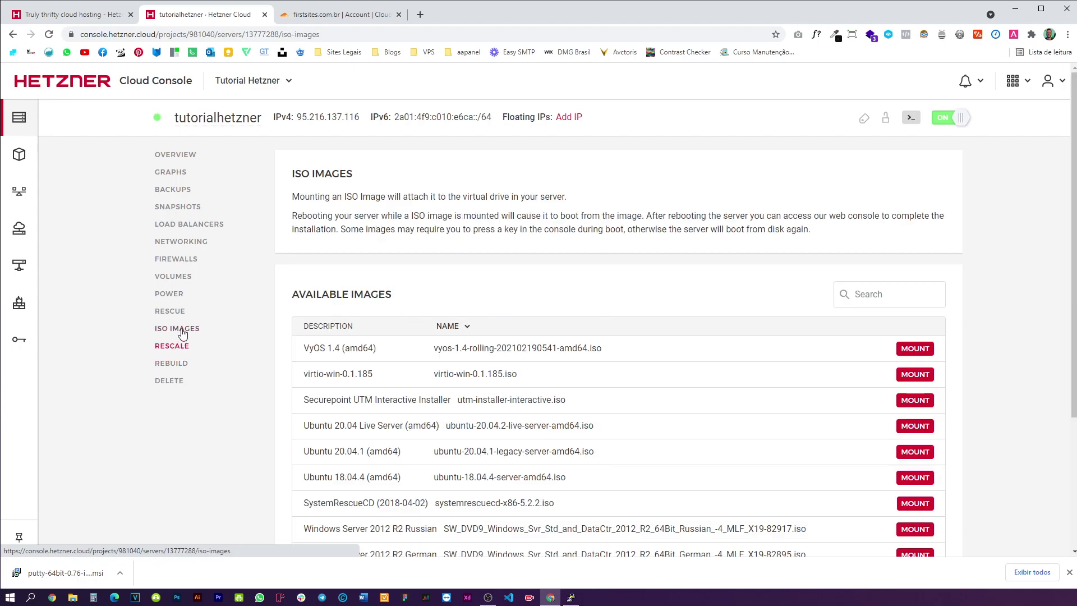
{"action": "left_click", "coordinate": [173, 312]}
{"action": "left_click", "coordinate": [357, 390]}
{"action": "left_click", "coordinate": [578, 356]}
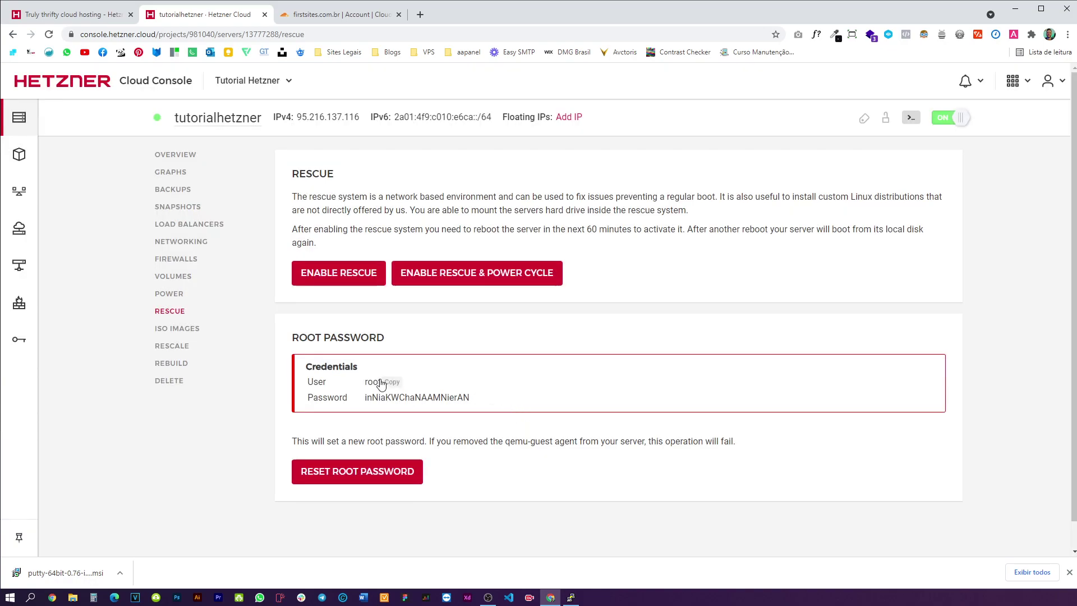
- Enter root as PuTTY's login name and copy the new root password
{"action": "key", "text": "alt+Tab"}
{"action": "type", "text": "root"}
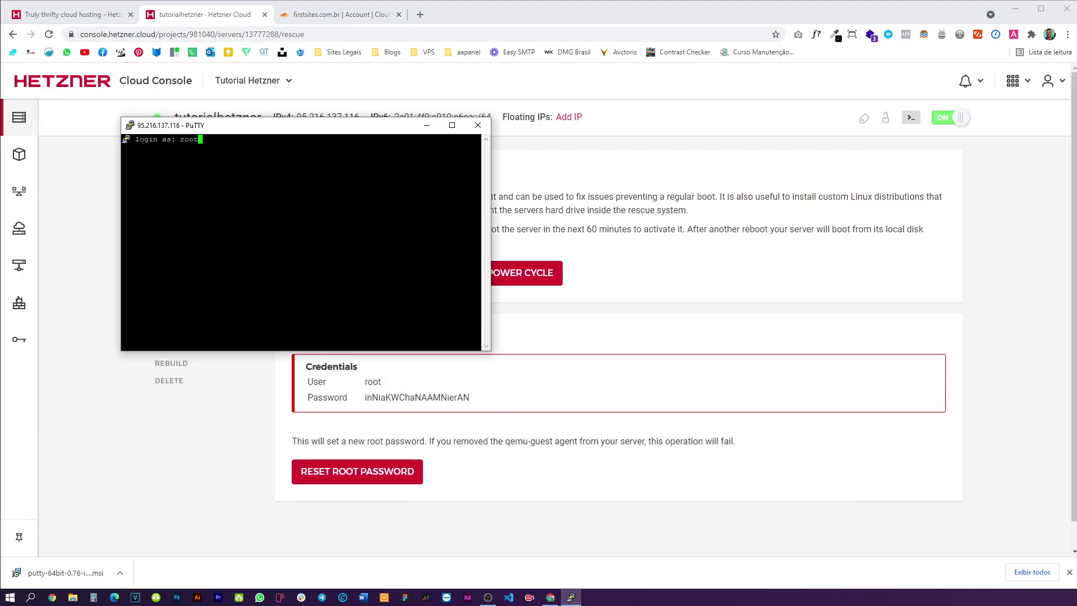
{"action": "type", "text": "root"}
{"action": "key", "text": "BackSpace"}
{"action": "key", "text": "BackSpace"}
{"action": "key", "text": "BackSpace"}
{"action": "key", "text": "BackSpace"}
{"action": "key", "text": "Return"}
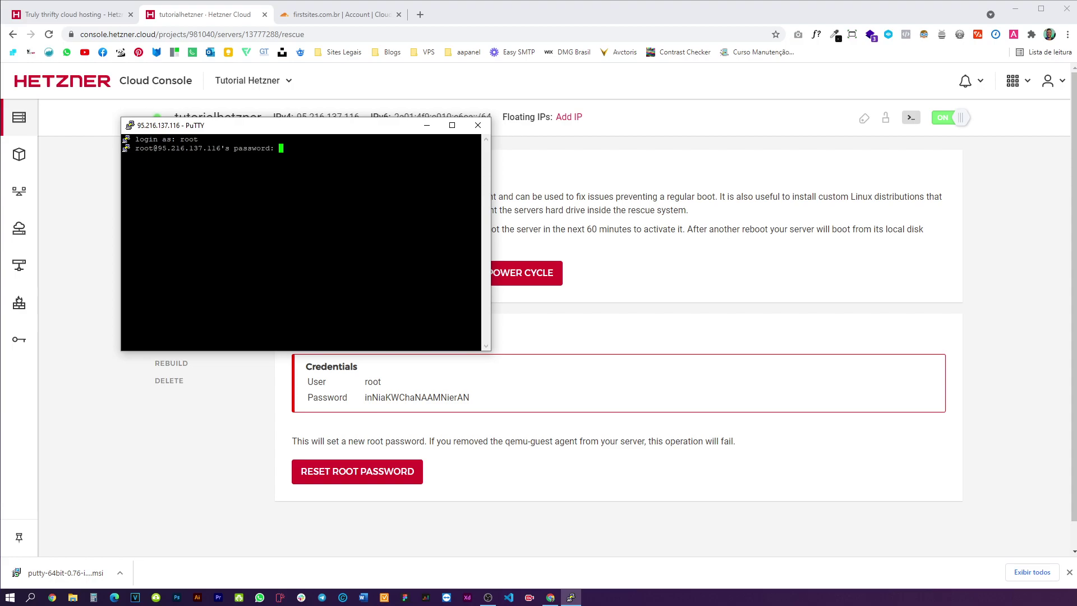
{"action": "key", "text": "alt+Tab"}
{"action": "left_click", "coordinate": [443, 399]}
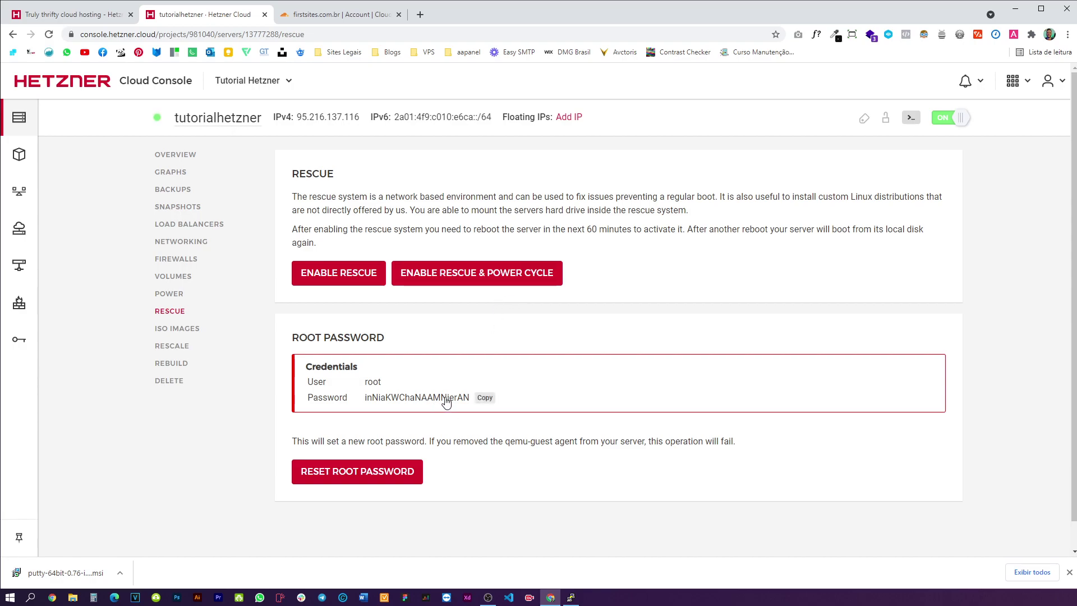
{"action": "key", "text": "alt+Tab"}
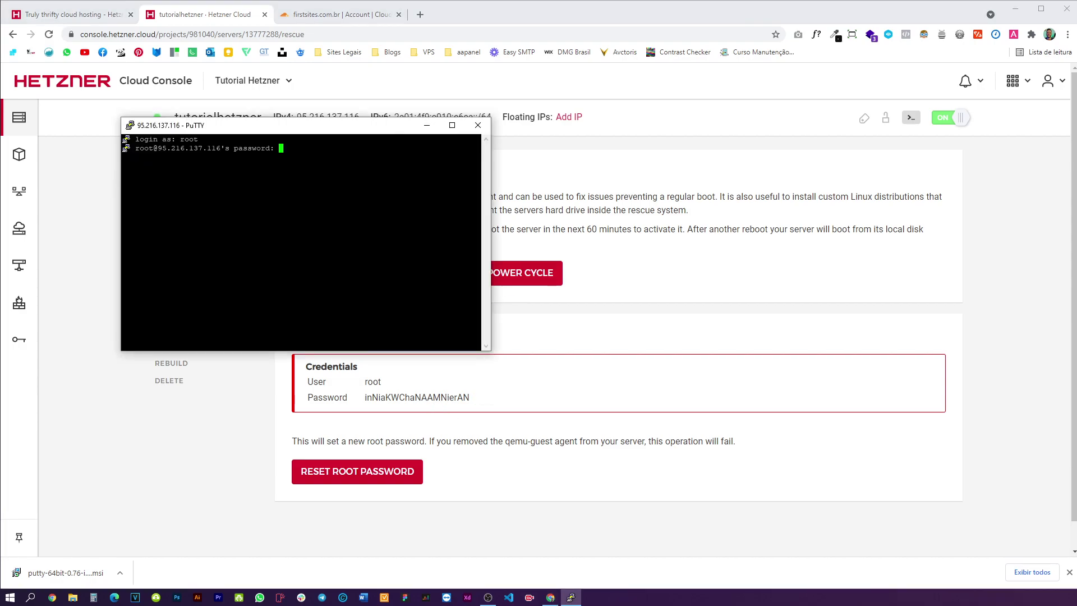
- Paste the new root password at PuTTY's prompt, retrying until root reaches the Ubuntu 20.04 shell
{"action": "left_click_drag", "start_coordinate": [323, 128], "coordinate": [847, 130]}
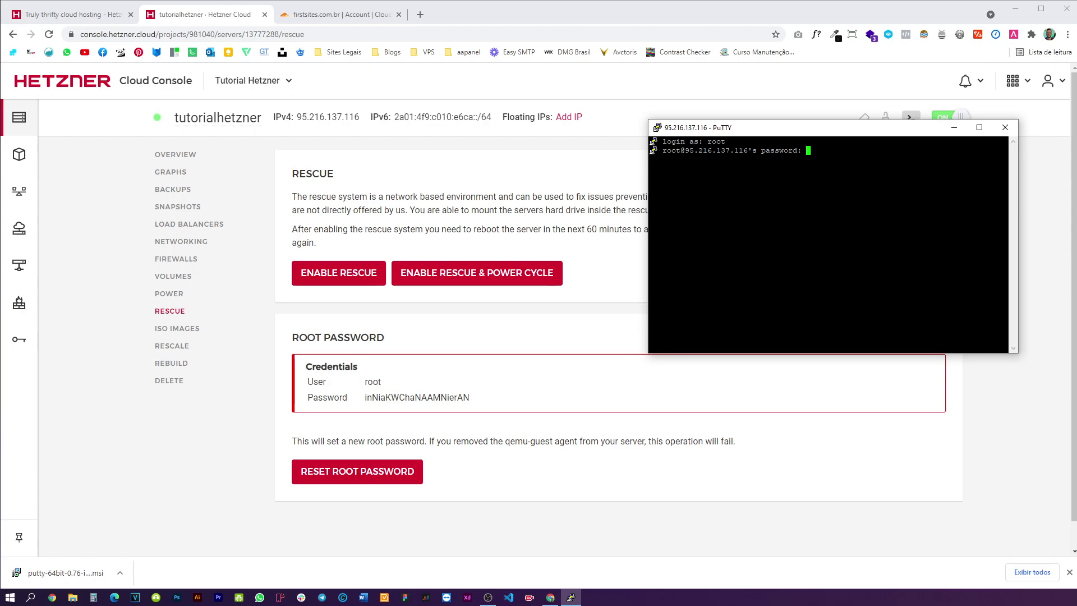
{"action": "mouse_move", "coordinate": [381, 403]}
{"action": "left_click", "coordinate": [486, 399]}
{"action": "key", "text": "Return"}
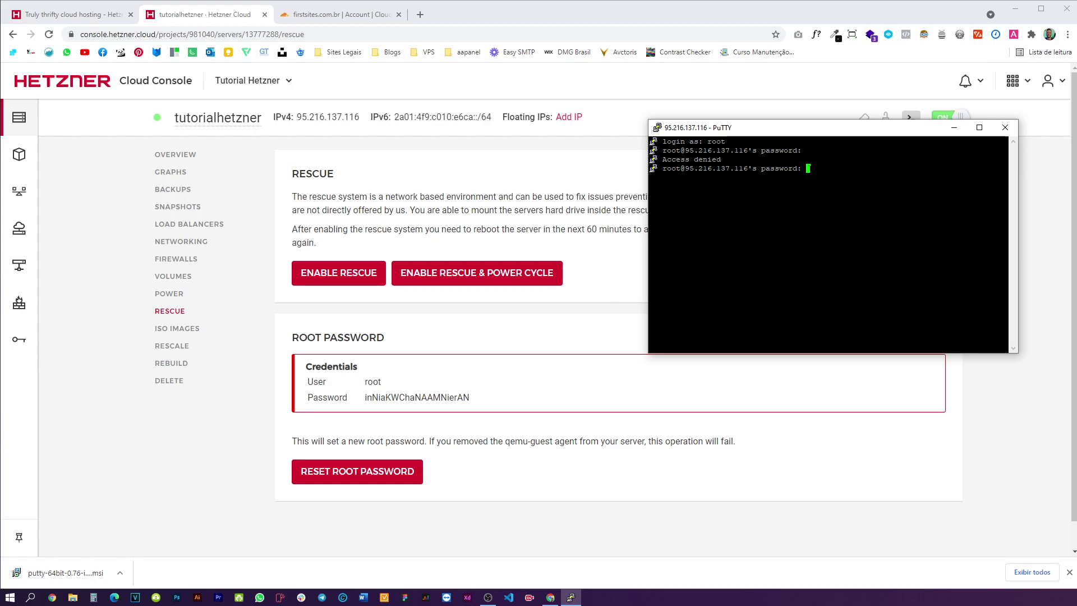
{"action": "left_click", "coordinate": [463, 402]}
{"action": "key", "text": "alt+Tab"}
{"action": "key", "text": "Return"}
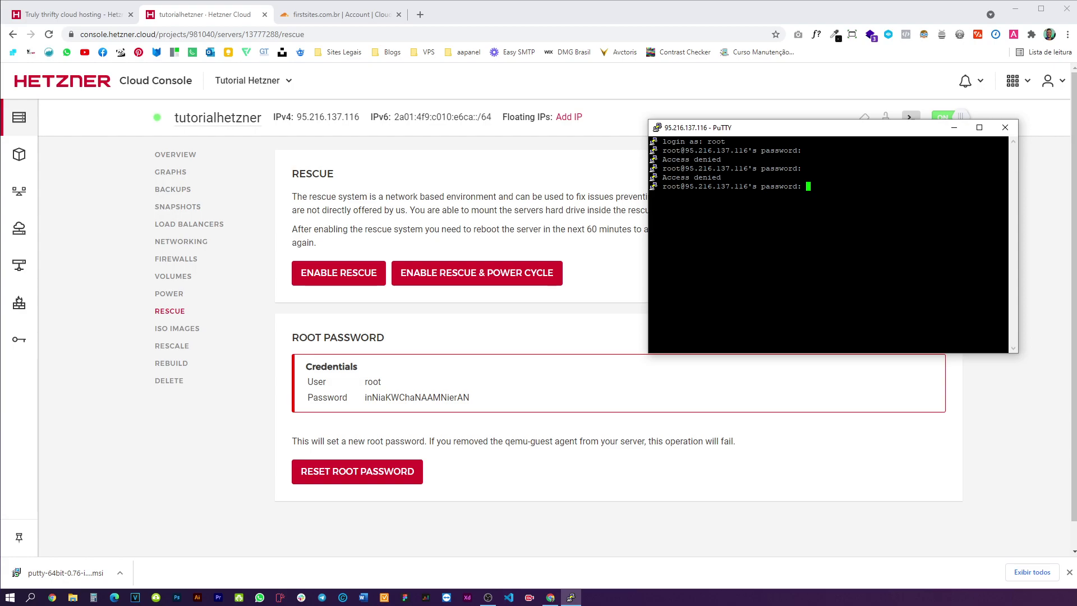
{"action": "key", "text": "Return"}
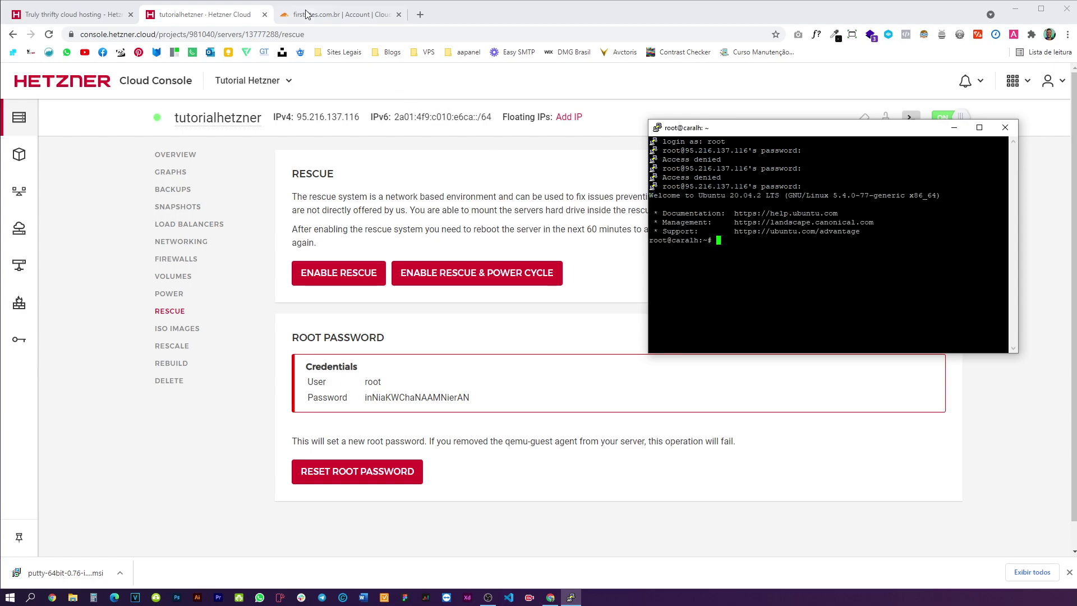
- Copy aaPanel's Ubuntu wget install command from aapanel.com and paste it at the root prompt
{"action": "left_click", "coordinate": [420, 14]}
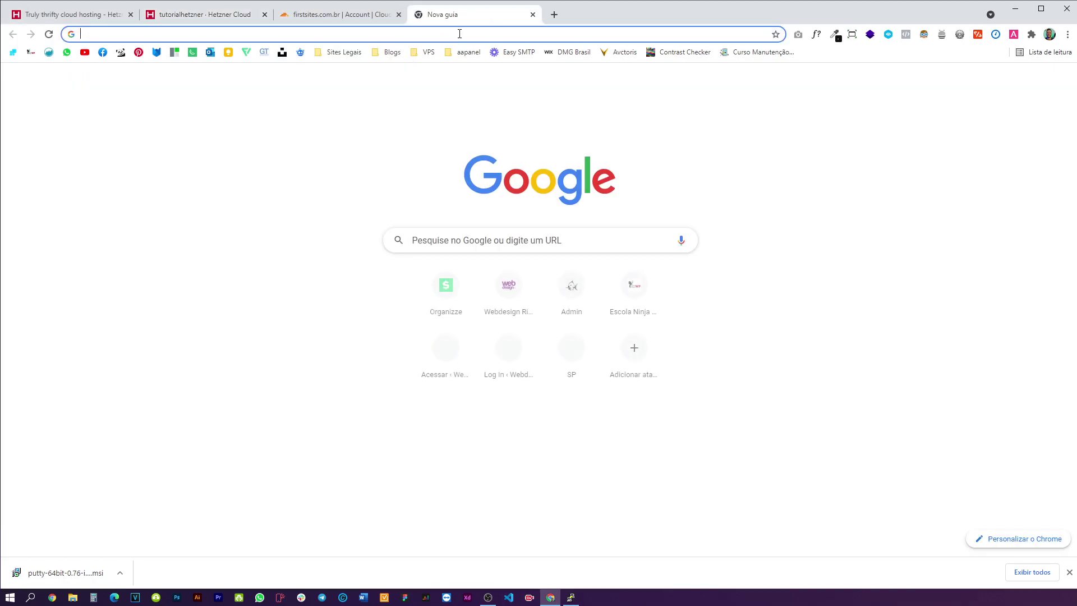
{"action": "type", "text": "aa"}
{"action": "key", "text": "Return"}
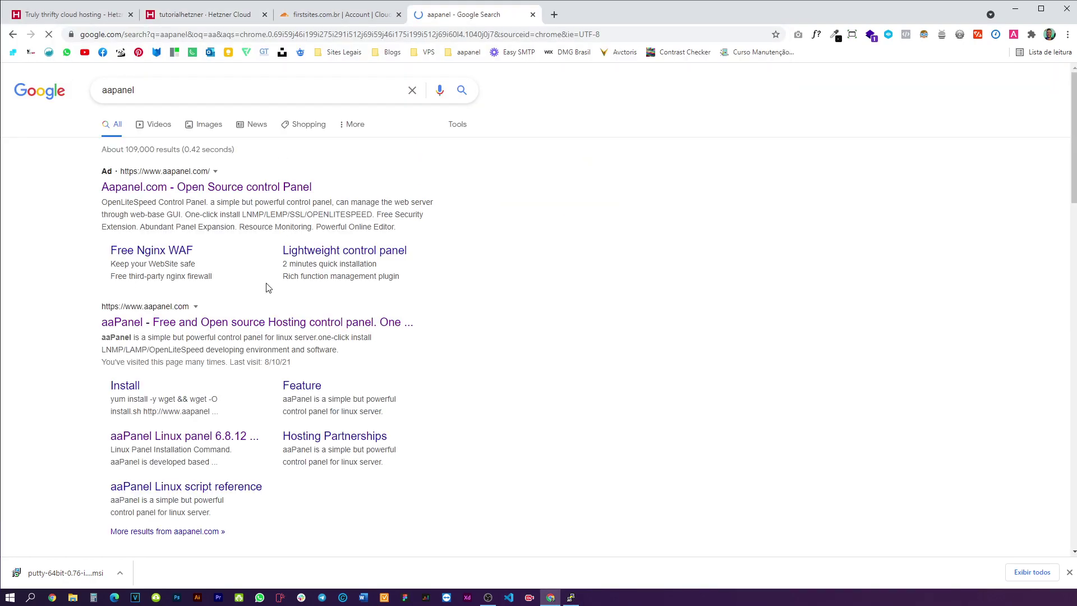
{"action": "left_click", "coordinate": [242, 325]}
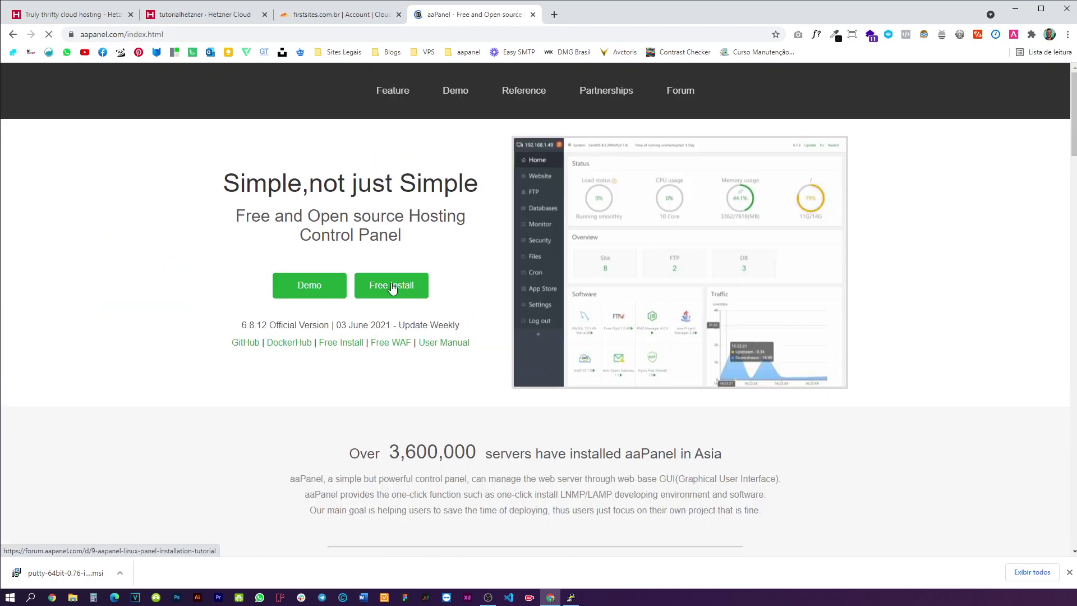
{"action": "left_click", "coordinate": [430, 292]}
{"action": "scroll", "coordinate": [432, 308], "scroll_direction": "down", "scroll_amount": 5}
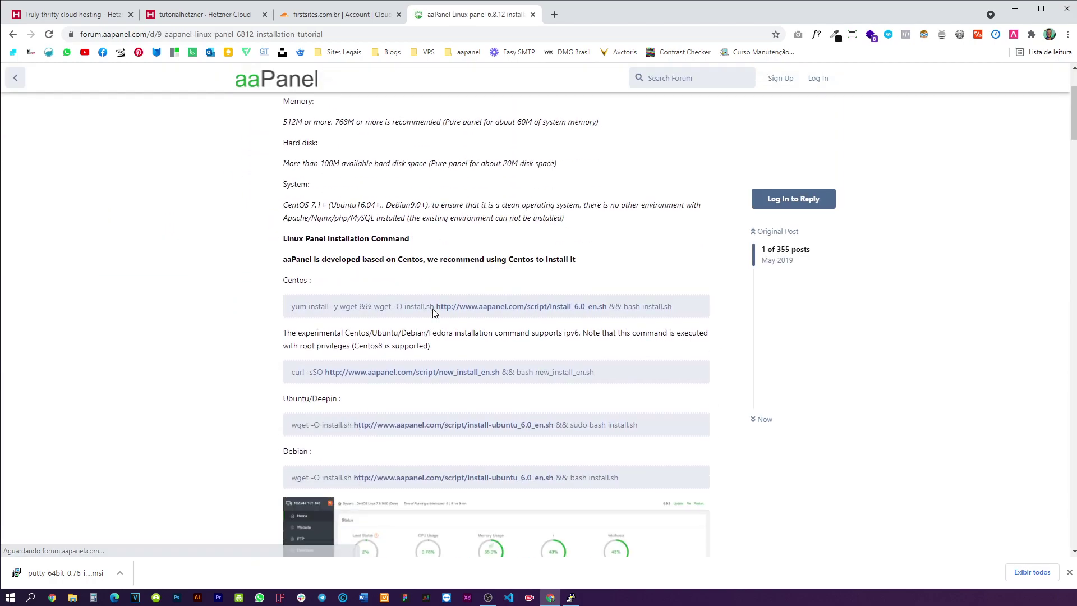
{"action": "left_click_drag", "start_coordinate": [638, 278], "coordinate": [290, 279]}
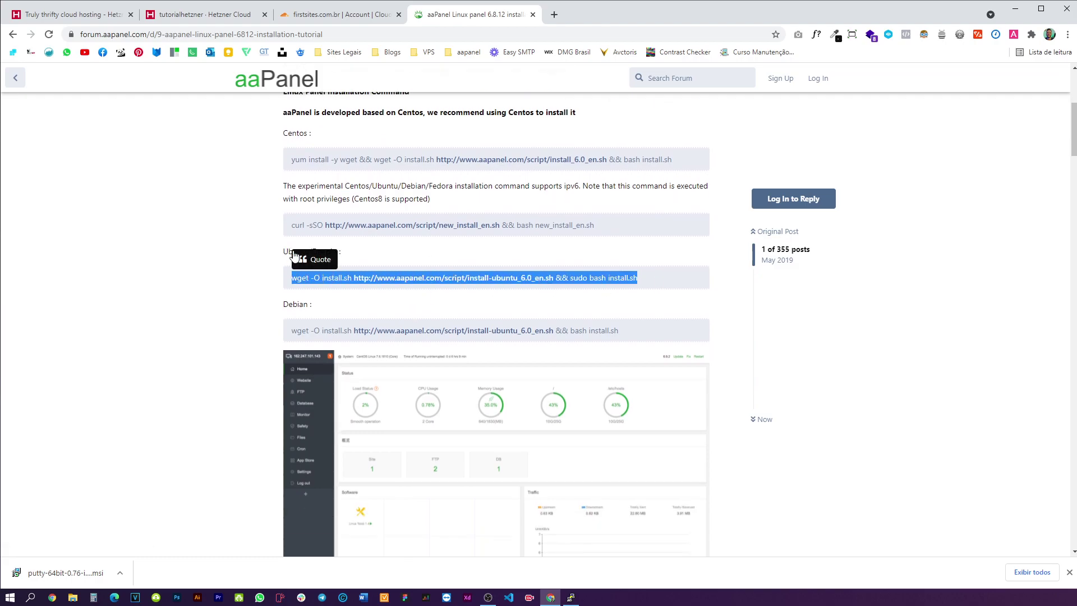
{"action": "key", "text": "alt+Tab"}
{"action": "key", "text": "shift+Insert"}
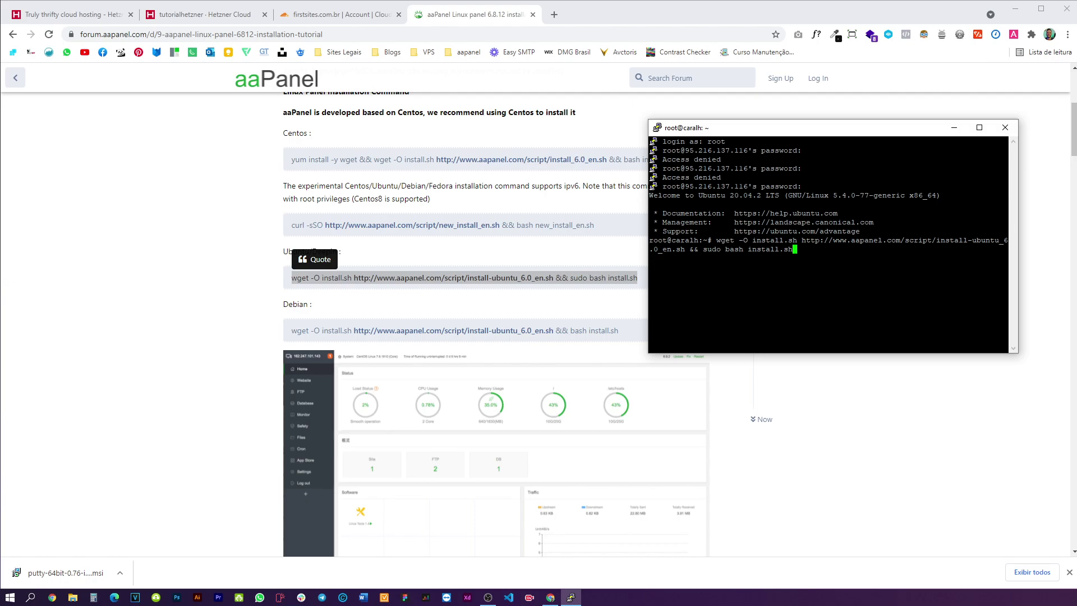
- Run the aaPanel installer, answer y to install into /www, and select the panel's internal address
{"action": "key", "text": "Return"}
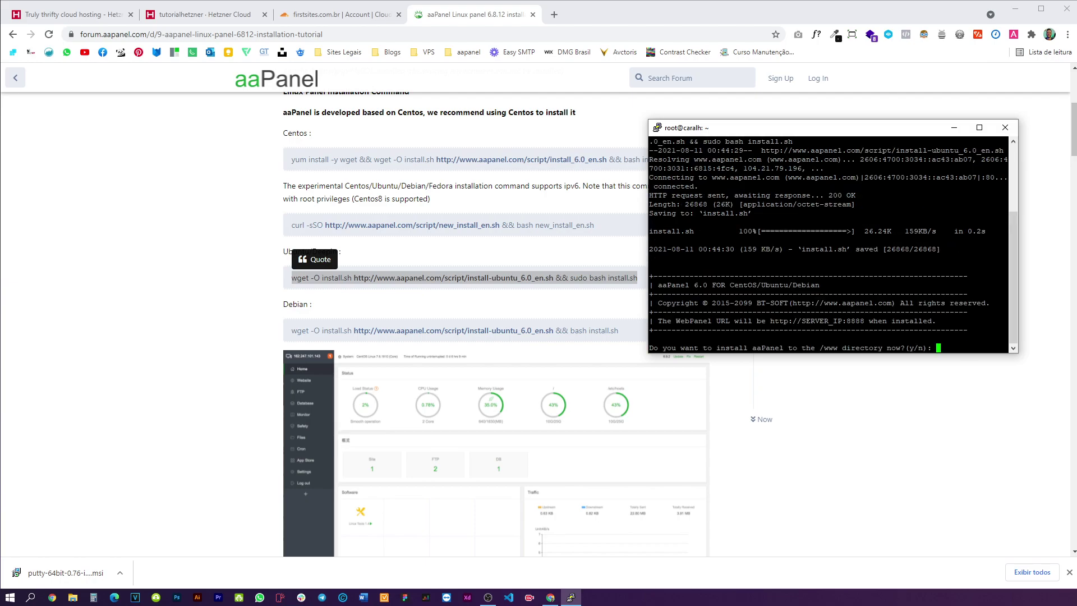
{"action": "type", "text": "y"}
{"action": "key", "text": "Return"}
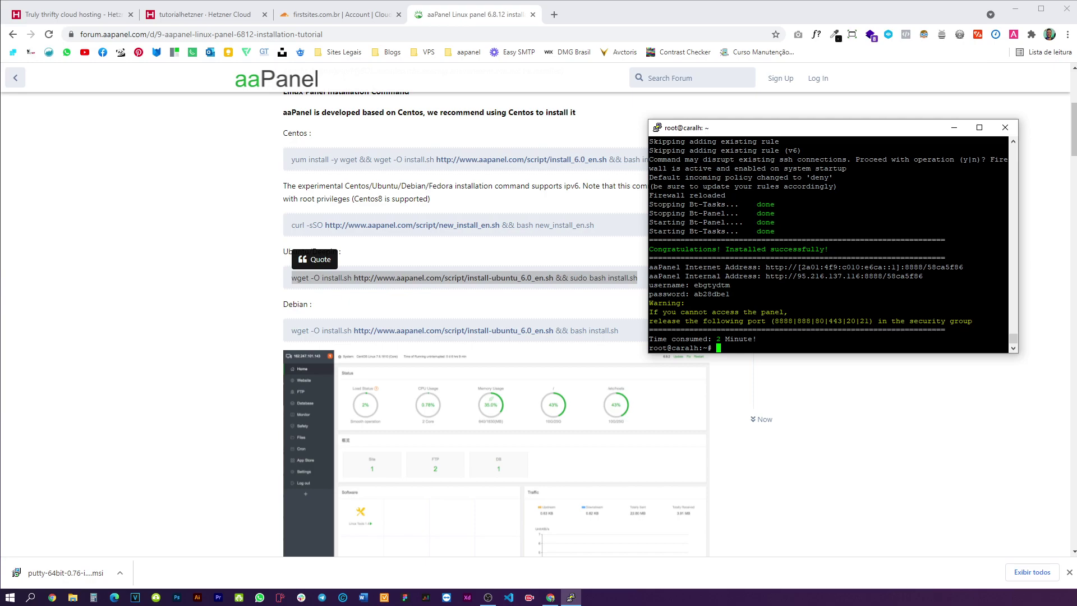
{"action": "left_click_drag", "start_coordinate": [762, 276], "coordinate": [883, 276]}
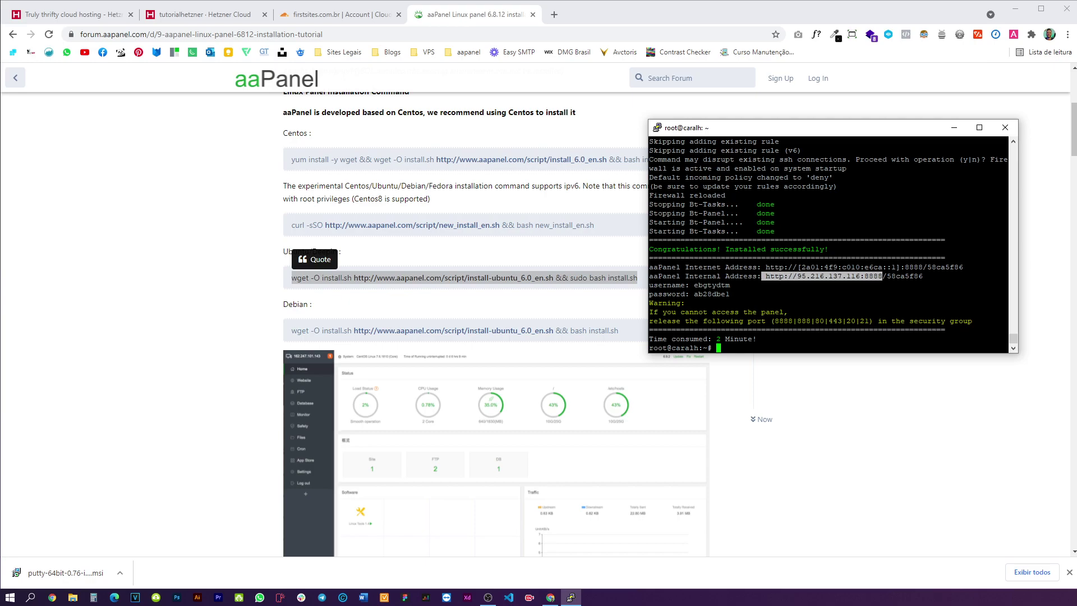
- Try the bare IP:8888 panel address, then run the entrance-check rm command in PuTTY
{"action": "left_click", "coordinate": [646, 45]}
{"action": "key", "text": "ctrl+t"}
{"action": "key", "text": "ctrl+v"}
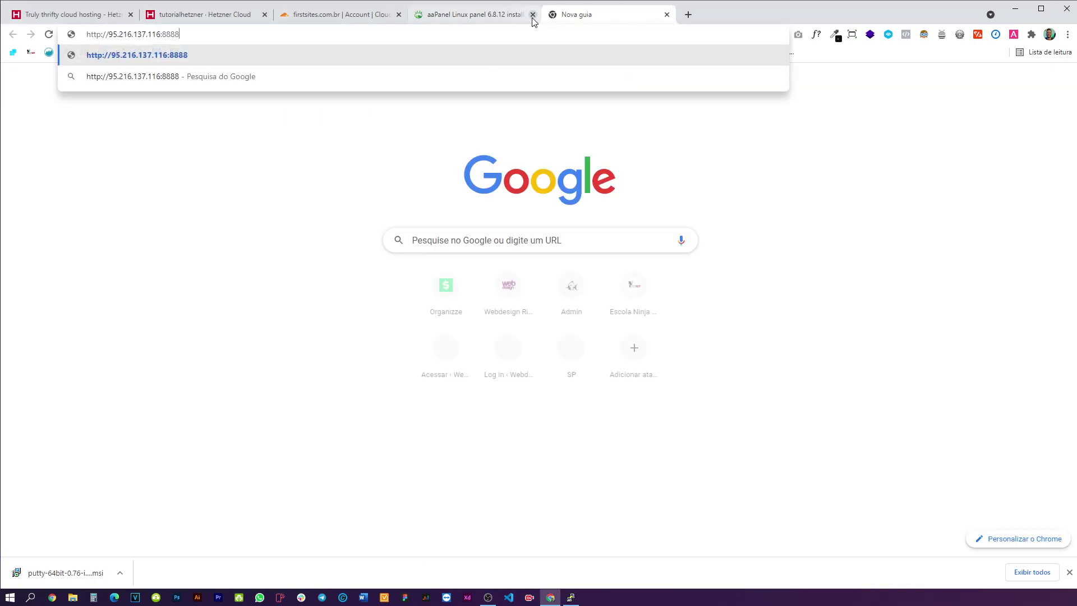
{"action": "key", "text": "Return"}
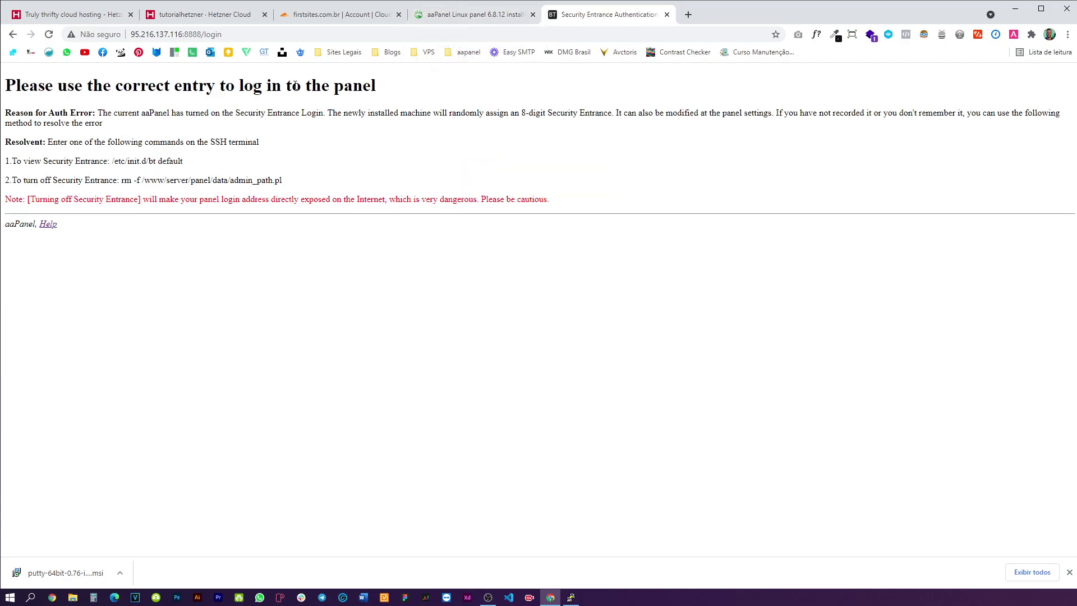
{"action": "left_click_drag", "start_coordinate": [284, 180], "coordinate": [88, 180]}
{"action": "key", "text": "alt+Tab"}
{"action": "right_click", "coordinate": [728, 350]}
{"action": "key", "text": "Return"}
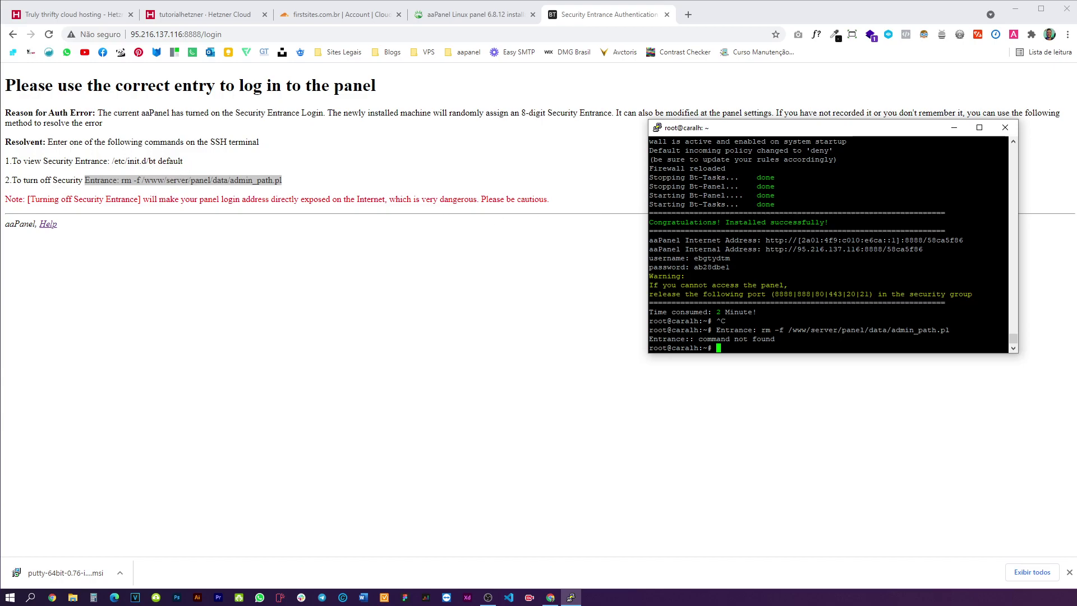
- Load the full internal panel address with its security entrance path in a new tab
{"action": "left_click_drag", "start_coordinate": [882, 249], "coordinate": [842, 248]}
{"action": "left_click_drag", "start_coordinate": [923, 249], "coordinate": [771, 249]}
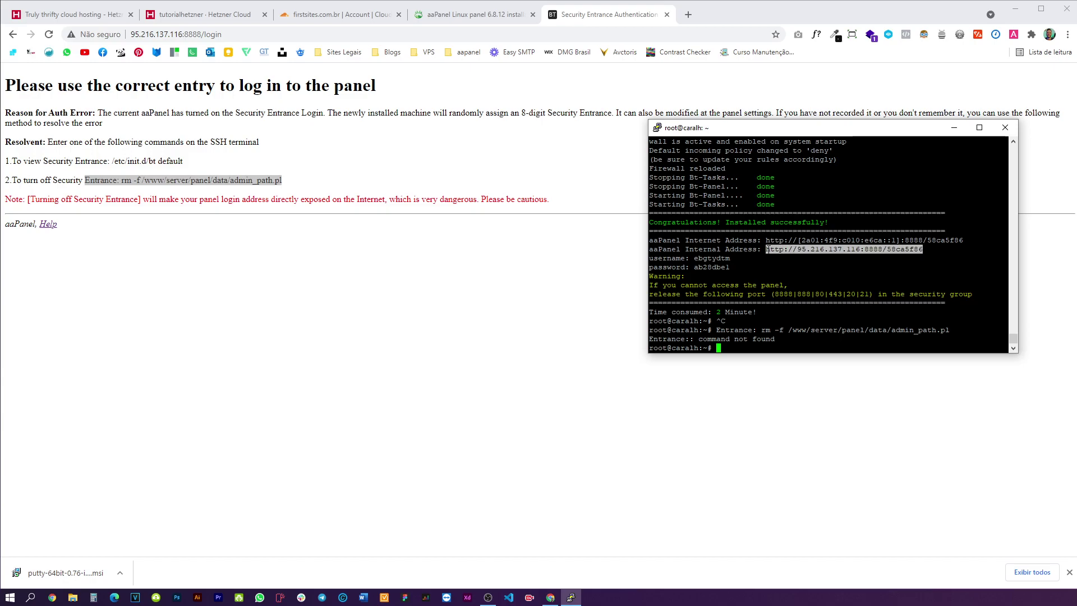
{"action": "left_click", "coordinate": [688, 15]}
{"action": "key", "text": "ctrl+v"}
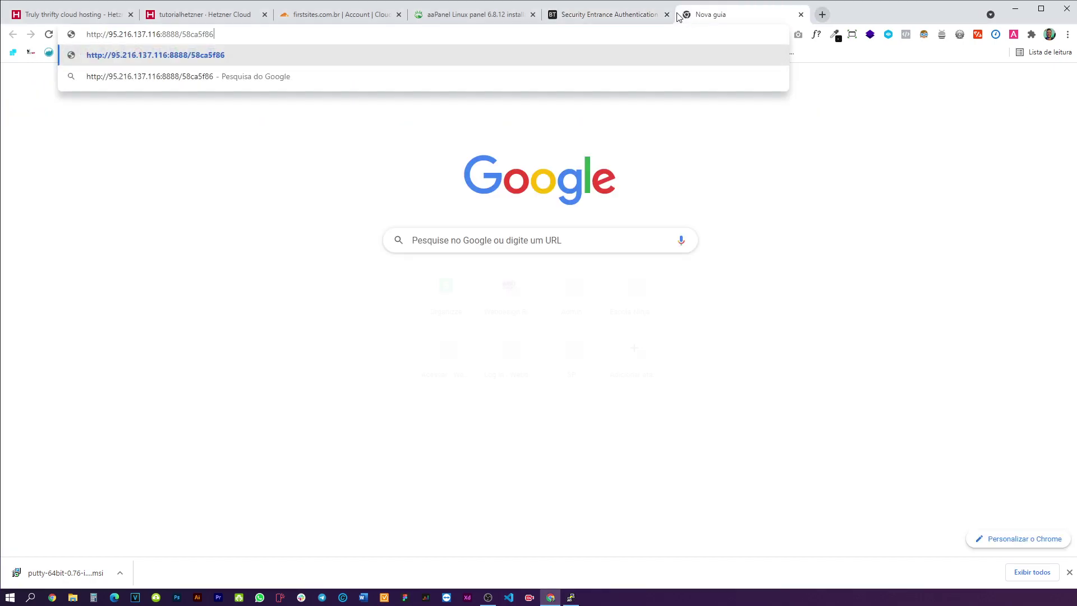
{"action": "key", "text": "Return"}
- Close the error tab and paste the panel username from the install output into Account
{"action": "left_click", "coordinate": [667, 15]}
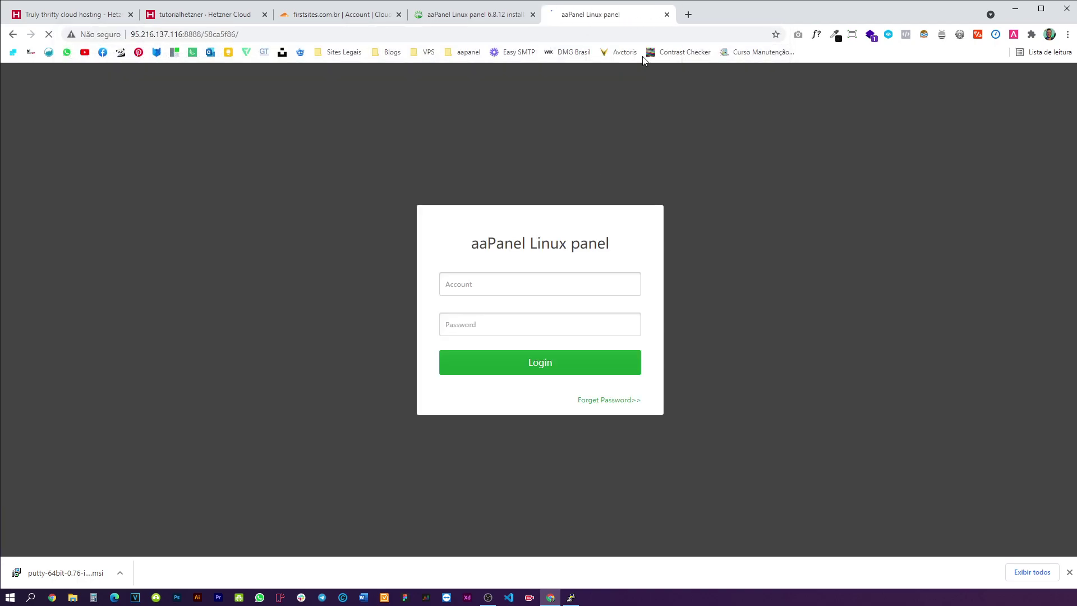
{"action": "left_click", "coordinate": [570, 285]}
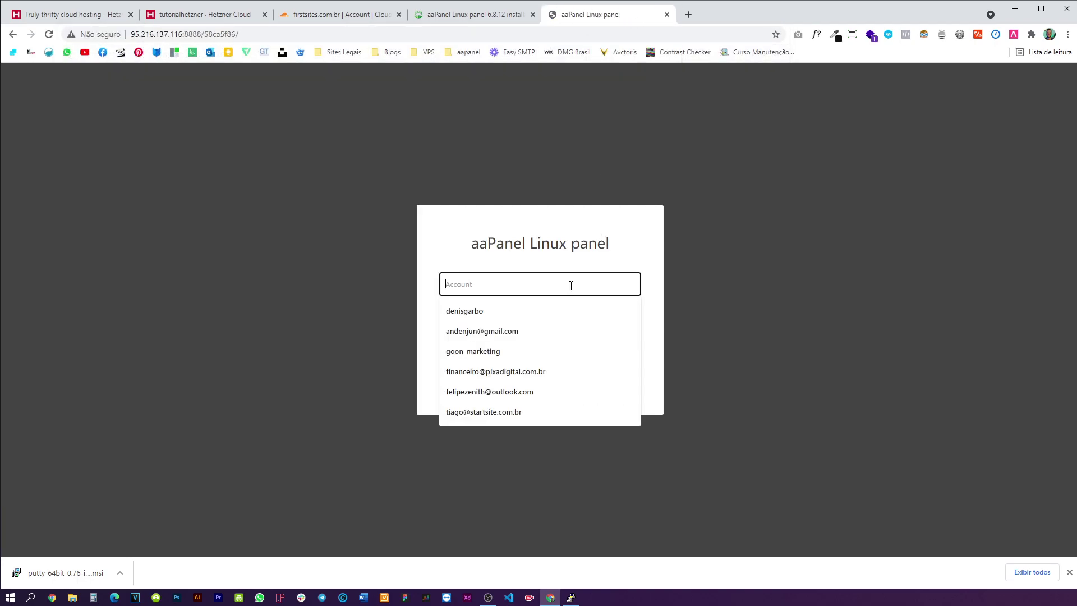
{"action": "left_click", "coordinate": [604, 266]}
{"action": "key", "text": "alt+Tab"}
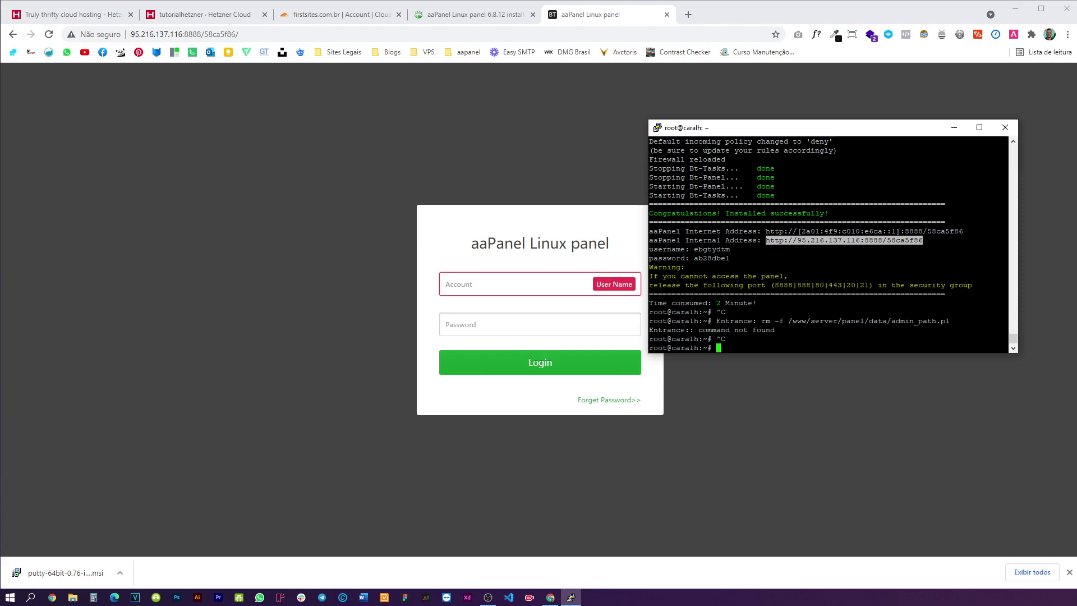
{"action": "double_click", "coordinate": [695, 249]}
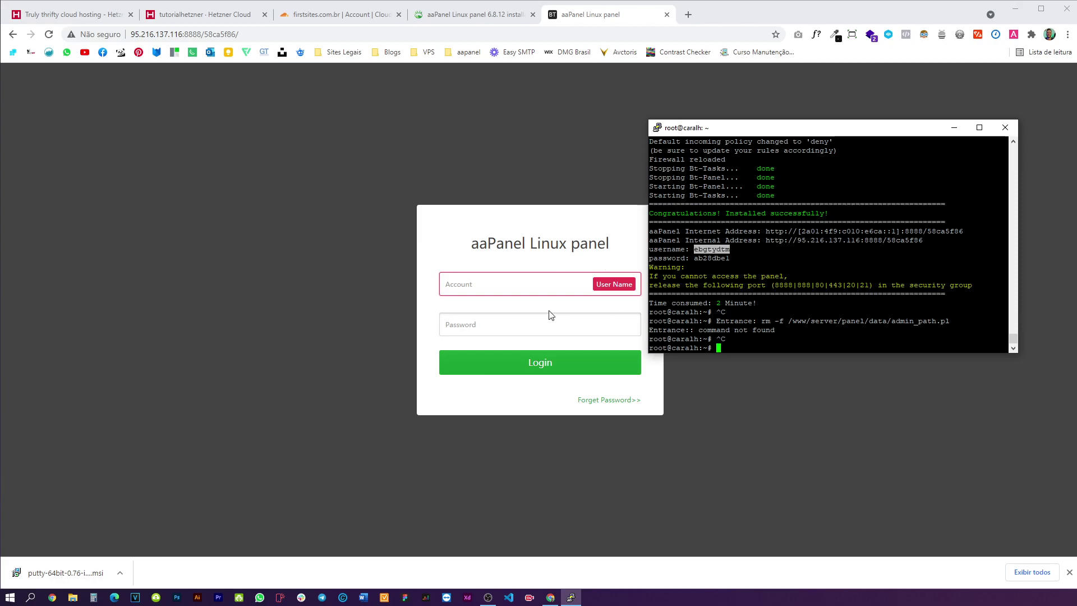
{"action": "left_click", "coordinate": [511, 284]}
{"action": "key", "text": "ctrl+v"}
- Paste the generated panel password into the Password field and log in
{"action": "key", "text": "alt+Tab"}
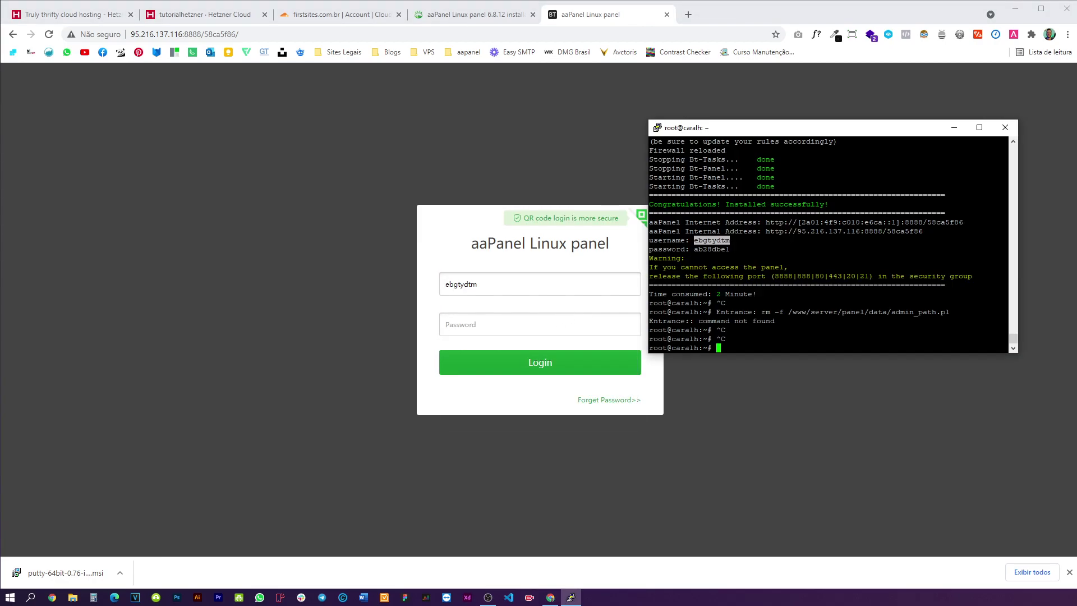
{"action": "left_click_drag", "start_coordinate": [763, 249], "coordinate": [694, 249]}
{"action": "double_click", "coordinate": [720, 249]}
{"action": "left_click", "coordinate": [524, 323]}
{"action": "key", "text": "ctrl+v"}
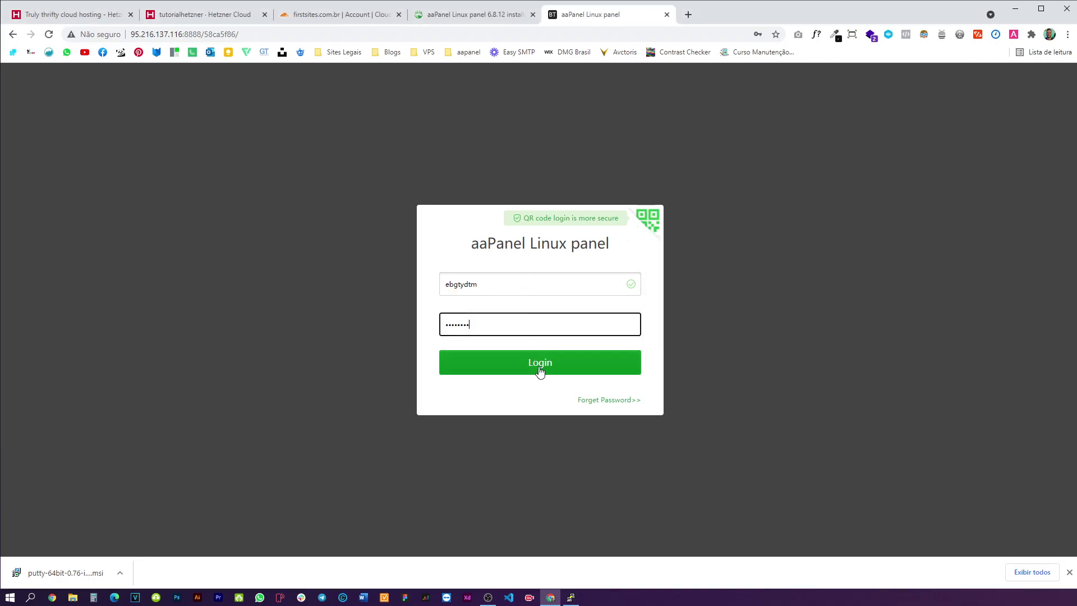
{"action": "left_click", "coordinate": [538, 364]}
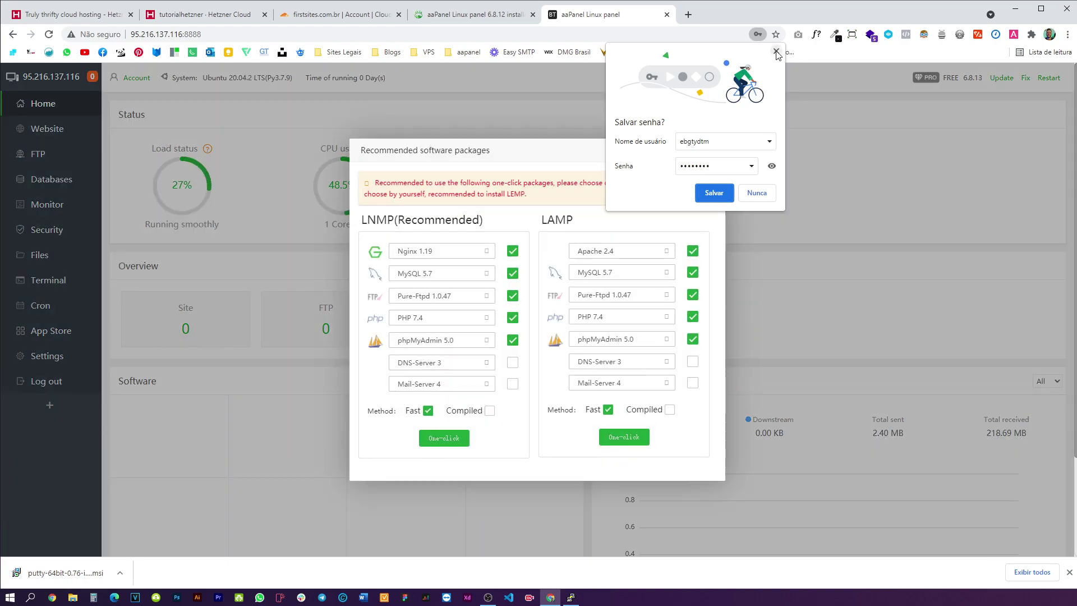
- Dismiss the save-password bubble and Recommended software packages popup, then go to App Store
{"action": "left_click", "coordinate": [827, 289]}
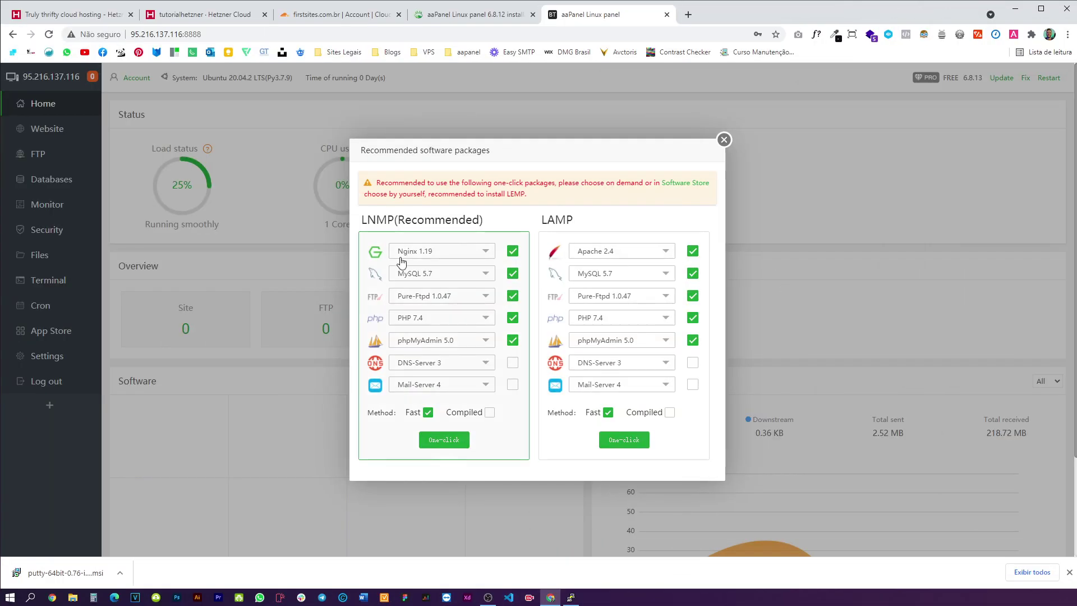
{"action": "left_click", "coordinate": [723, 140]}
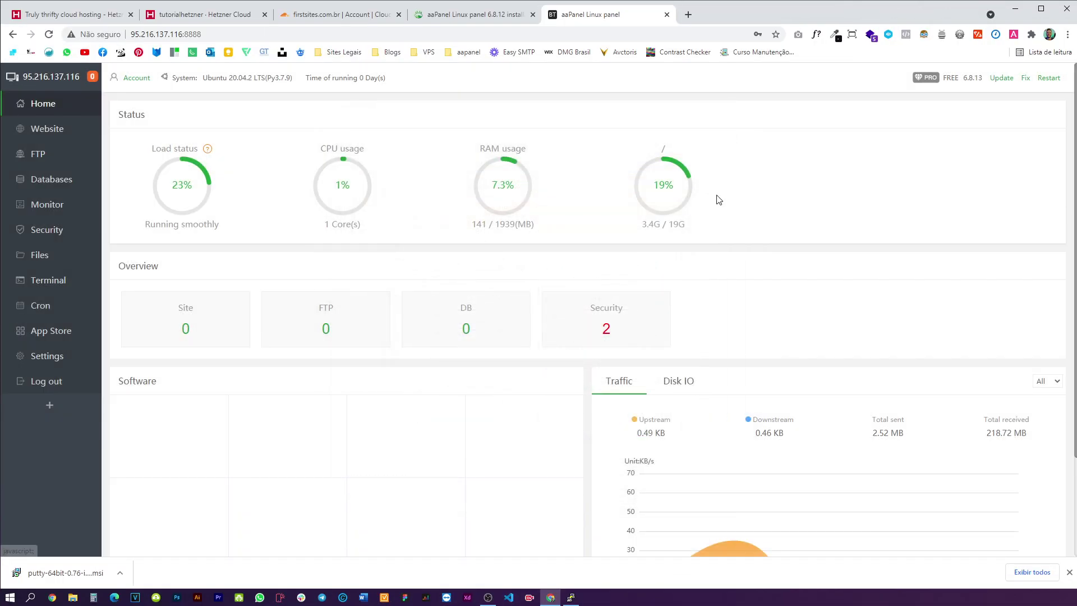
{"action": "left_click", "coordinate": [51, 335]}
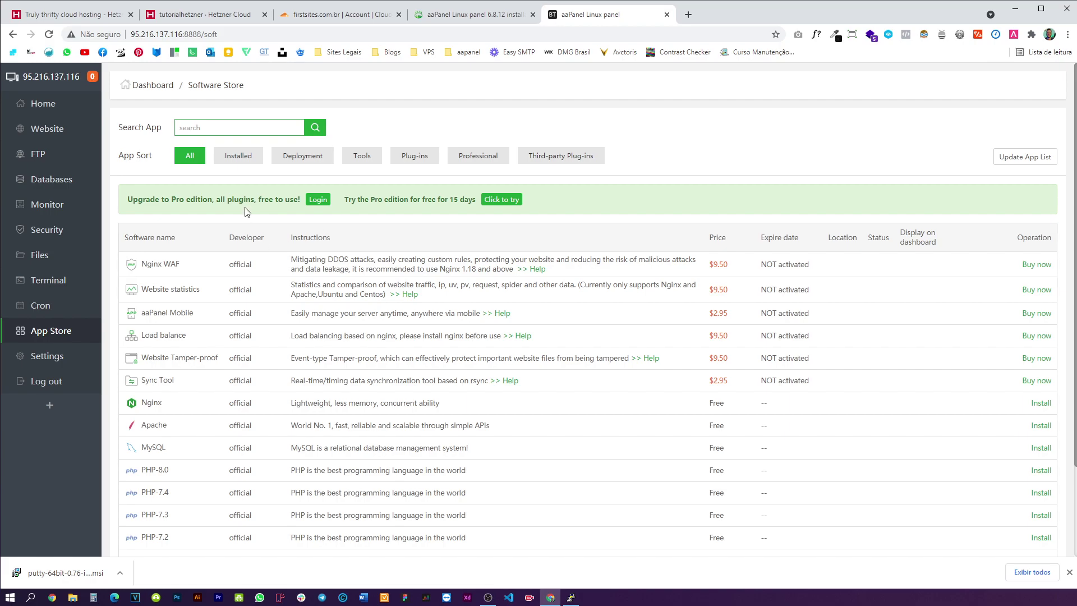
- Search for litespeed, install OpenLiteSpeed 1.6, then search the store for mysql
{"action": "left_click", "coordinate": [241, 131]}
{"action": "type", "text": "l"}
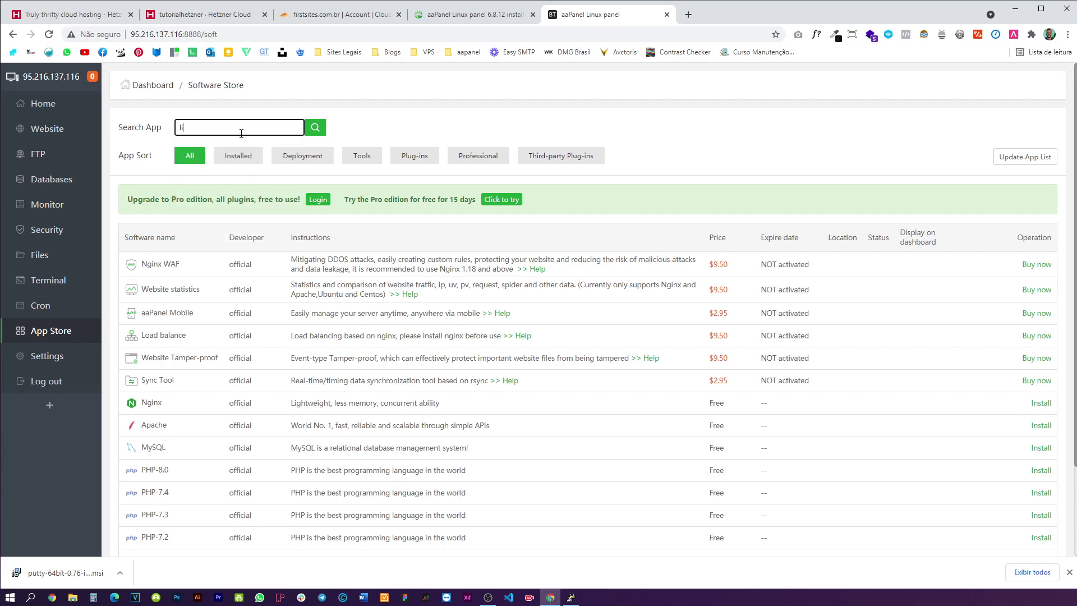
{"action": "key", "text": "Return"}
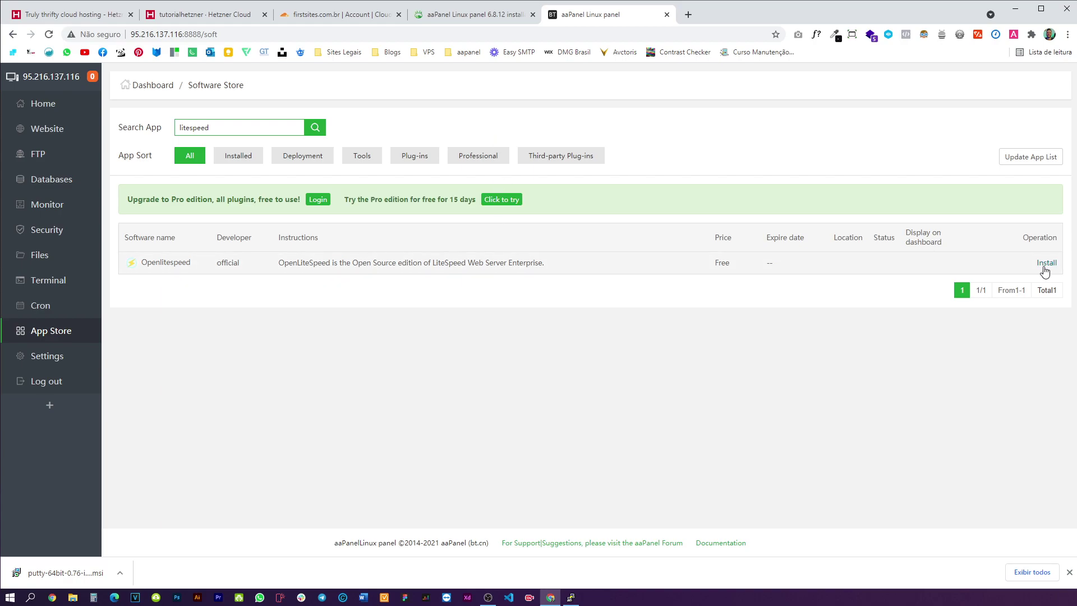
{"action": "left_click", "coordinate": [1045, 263]}
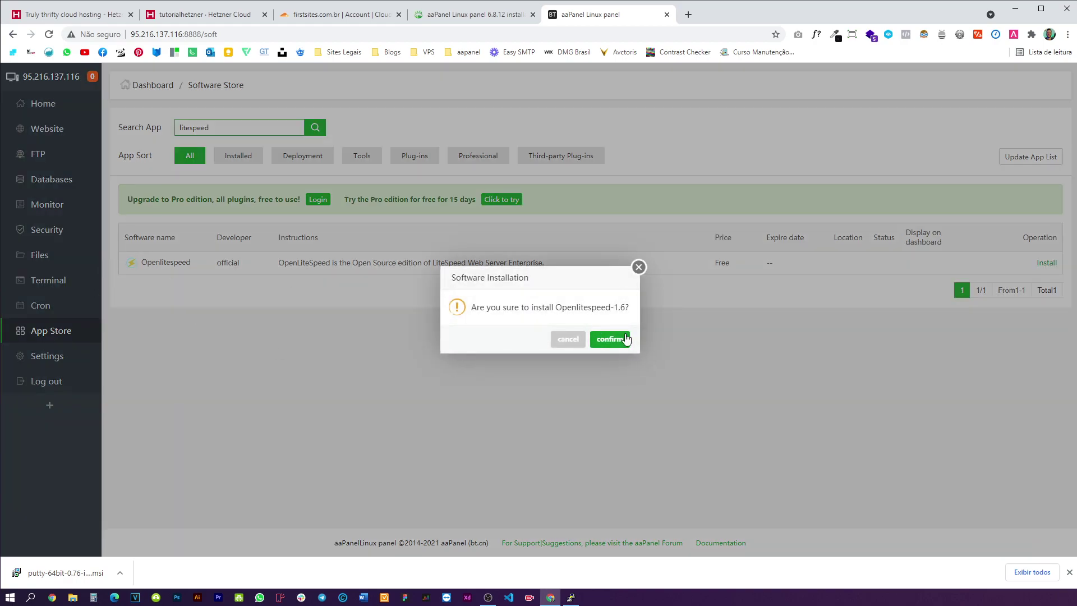
{"action": "left_click", "coordinate": [608, 339]}
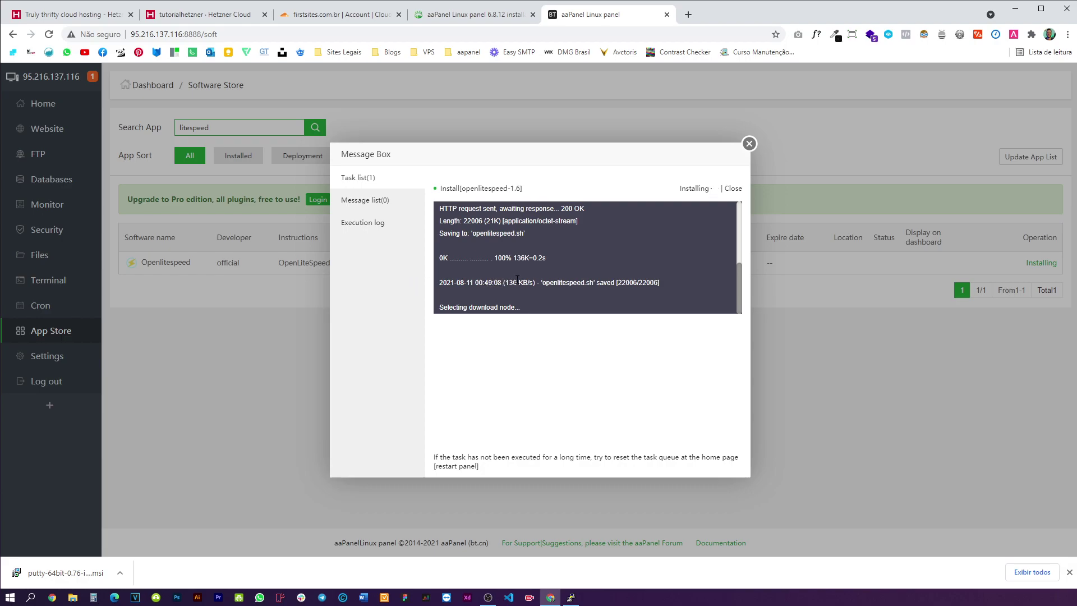
{"action": "left_click", "coordinate": [749, 143]}
{"action": "double_click", "coordinate": [260, 133]}
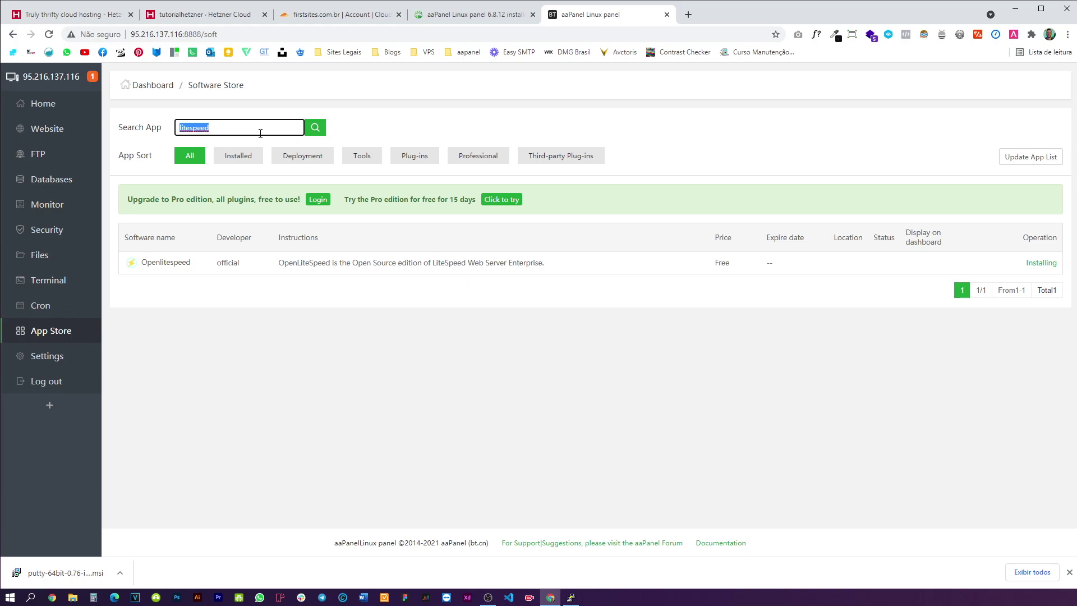
{"action": "type", "text": "mysql"}
- Search the store for mysql and back out of the default MySQL 5.5 install
{"action": "left_click", "coordinate": [322, 137]}
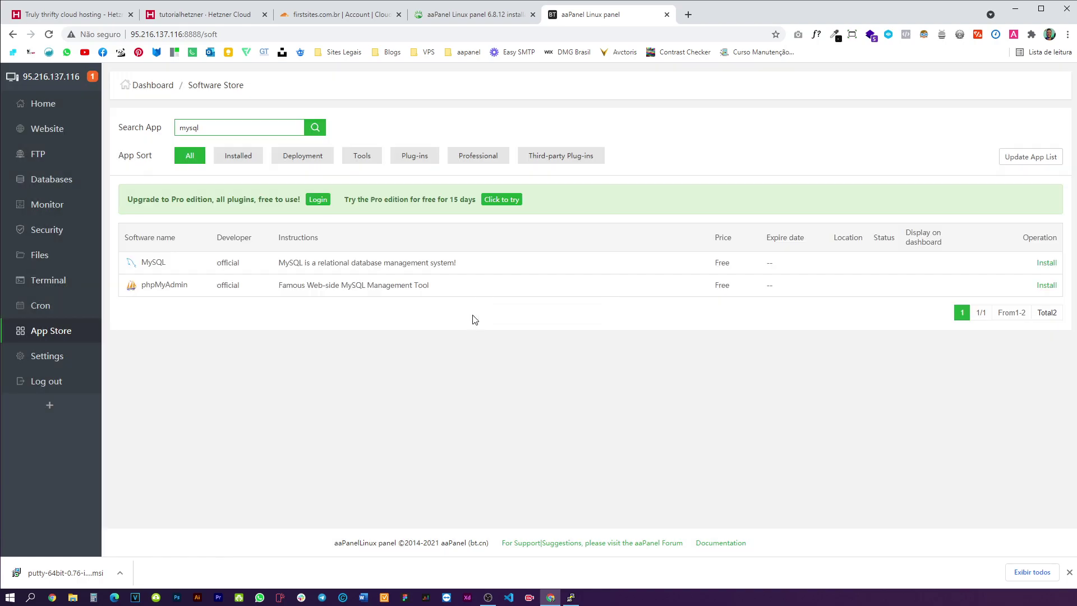
{"action": "left_click", "coordinate": [1049, 262]}
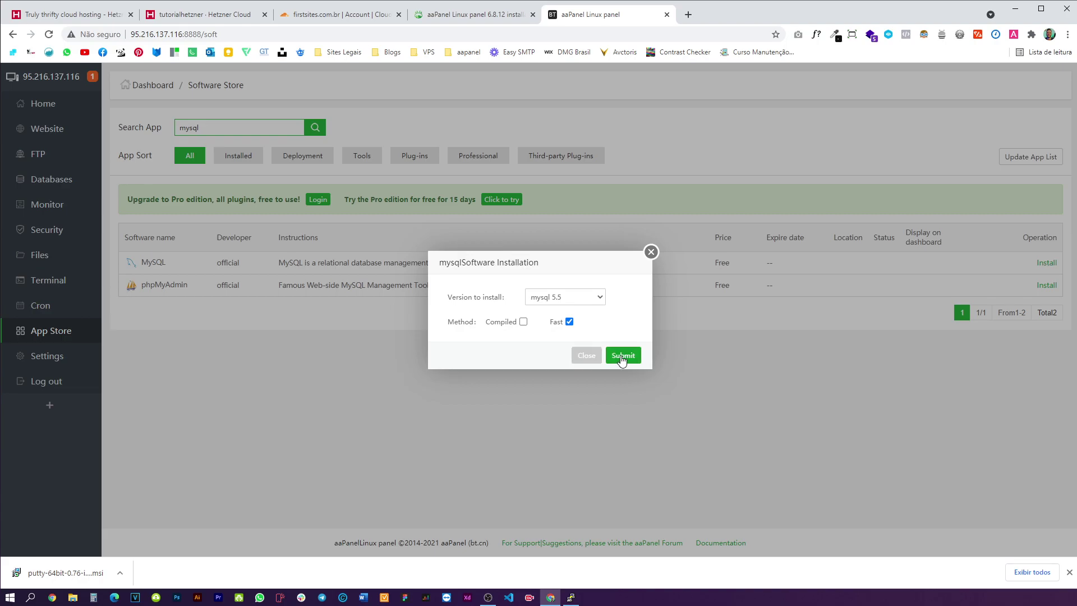
{"action": "left_click", "coordinate": [621, 356]}
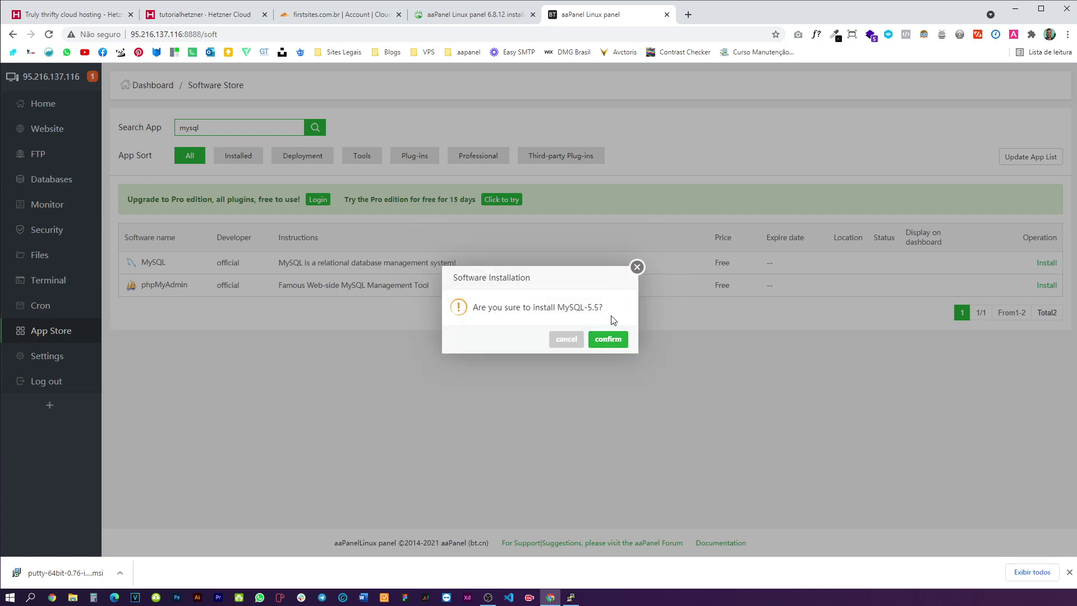
{"action": "left_click", "coordinate": [636, 267]}
- Queue MySQL 5.7 for installation instead, then enter 'one' in the store search
{"action": "left_click", "coordinate": [1046, 263]}
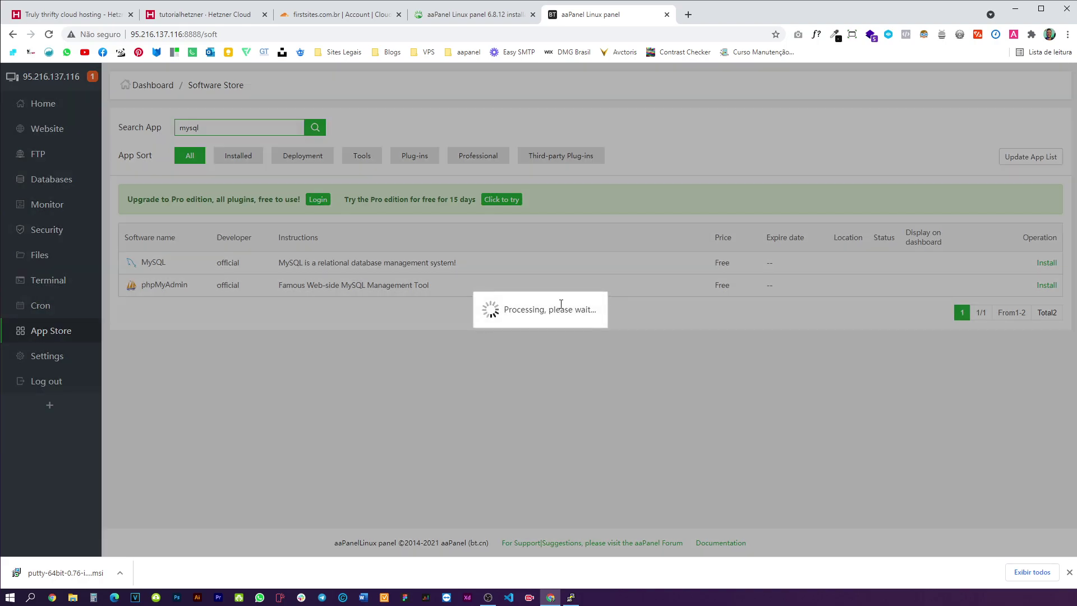
{"action": "left_click", "coordinate": [564, 297]}
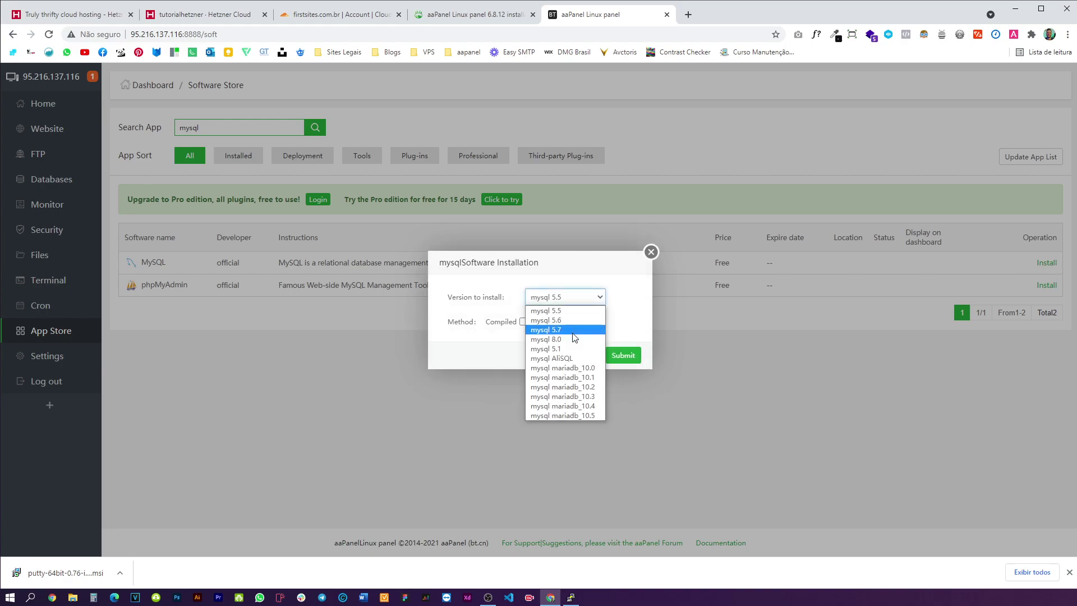
{"action": "left_click", "coordinate": [574, 330]}
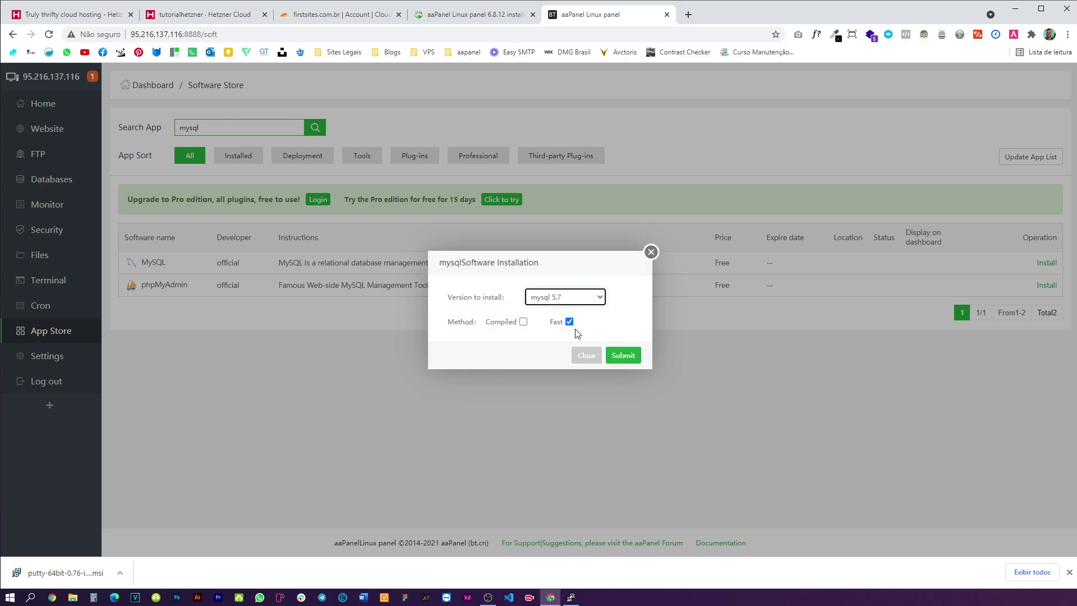
{"action": "left_click", "coordinate": [627, 357]}
{"action": "left_click", "coordinate": [620, 343]}
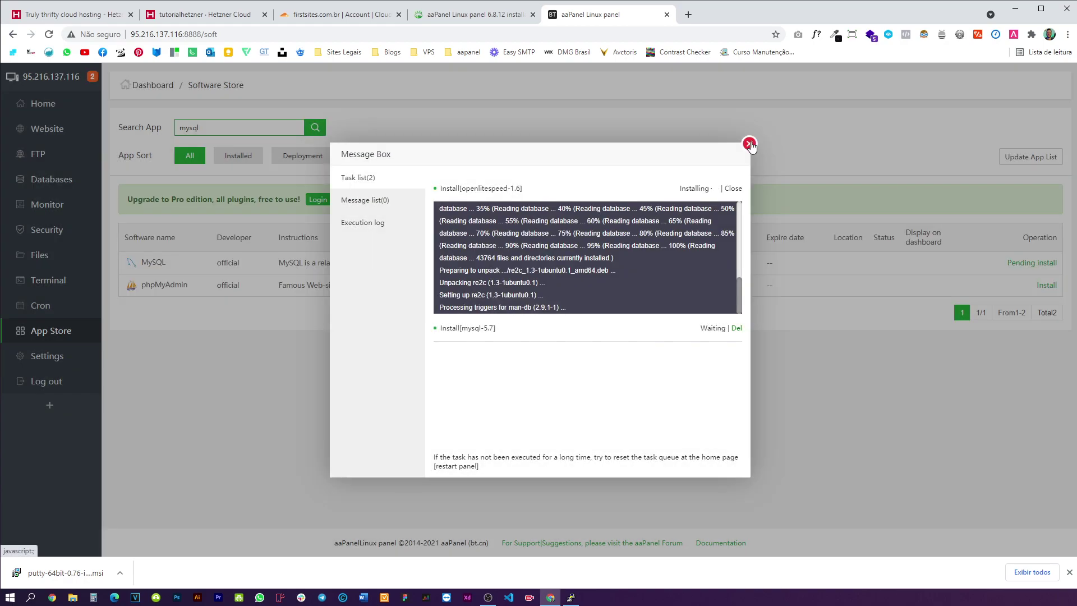
{"action": "left_click", "coordinate": [750, 143]}
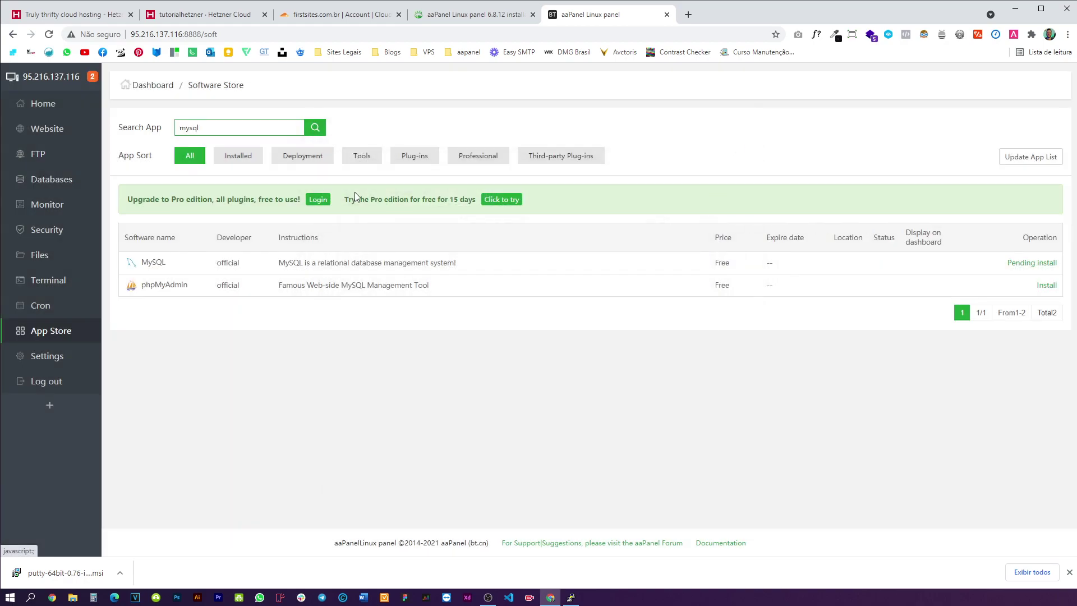
{"action": "double_click", "coordinate": [231, 133]}
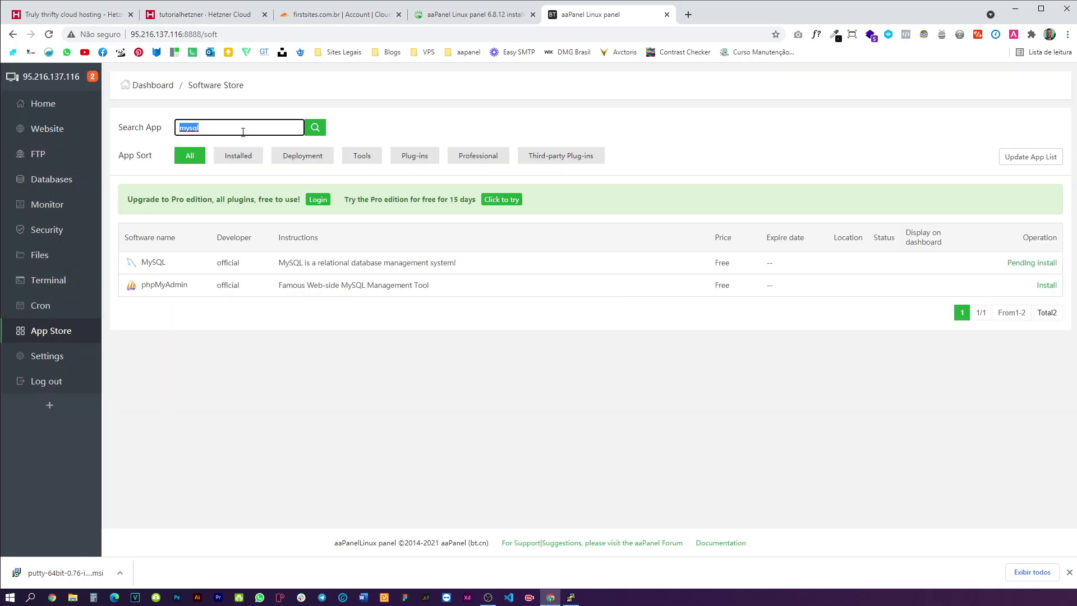
{"action": "type", "text": "one click"}
- Search the store for 'click' to find the one-click deployment plugin
{"action": "left_click", "coordinate": [322, 124]}
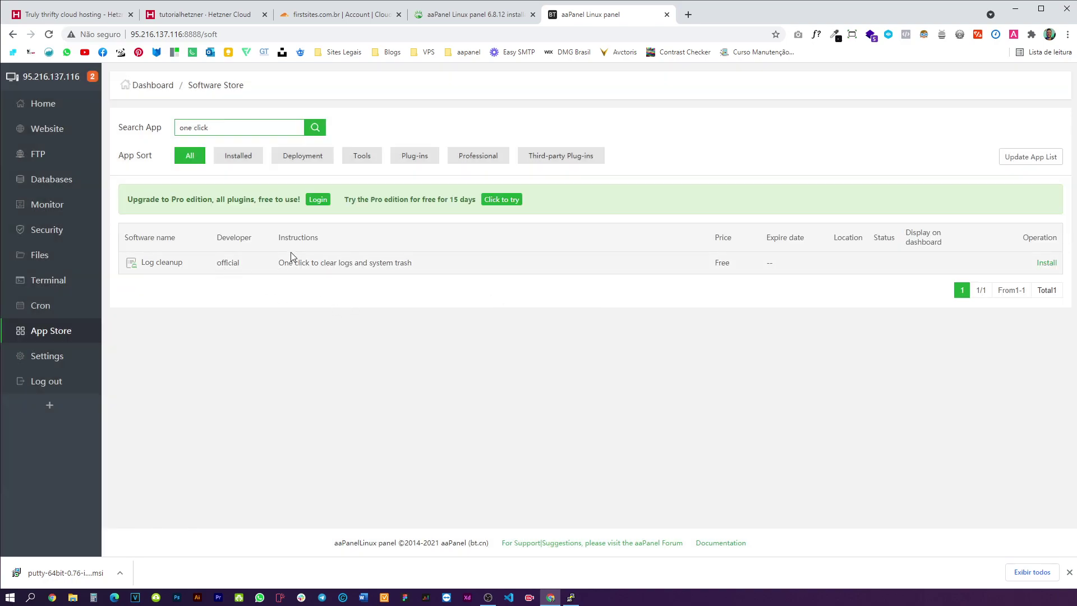
{"action": "left_click", "coordinate": [209, 127]}
{"action": "left_click_drag", "start_coordinate": [196, 127], "coordinate": [177, 127]}
{"action": "key", "text": "BackSpace"}
{"action": "left_click", "coordinate": [314, 128]}
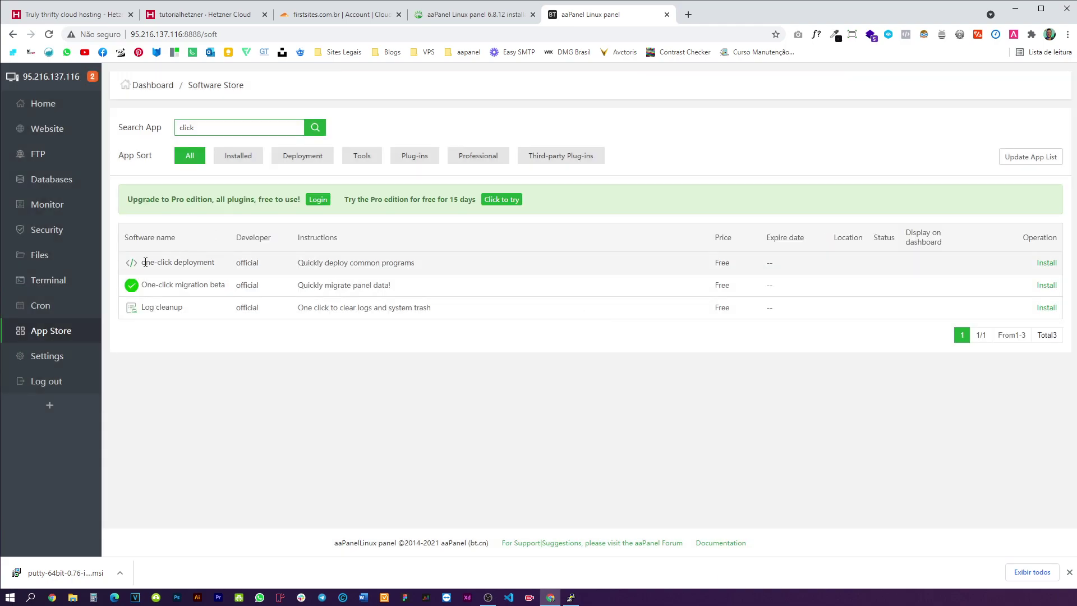
{"action": "left_click_drag", "start_coordinate": [150, 262], "coordinate": [208, 262]}
- Install the one-click deployment plugin and let it run in the background
{"action": "left_click", "coordinate": [1046, 263]}
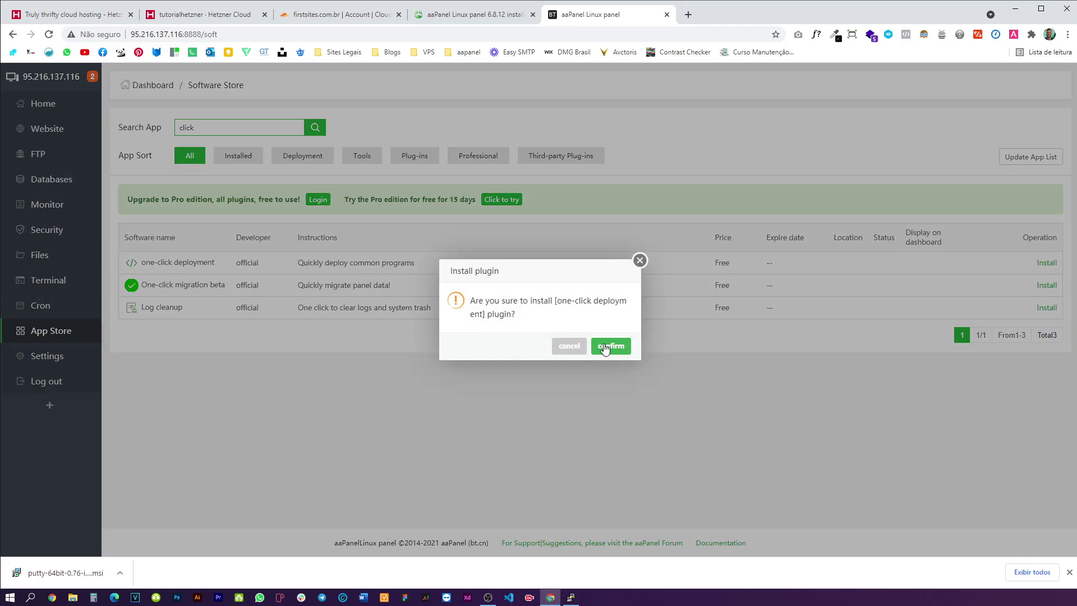
{"action": "left_click", "coordinate": [604, 346]}
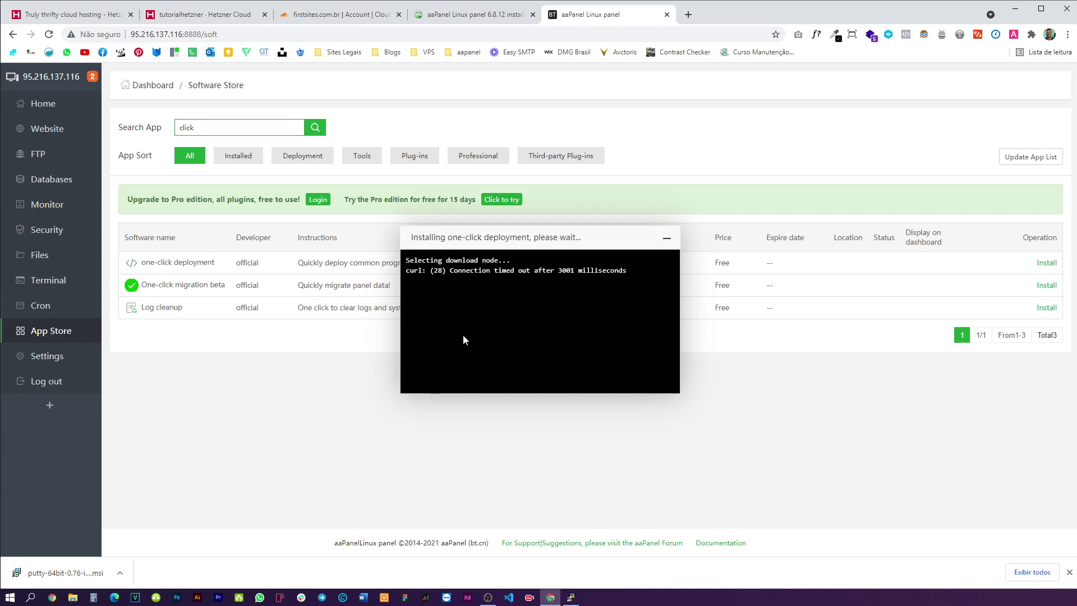
{"action": "left_click", "coordinate": [666, 238]}
{"action": "double_click", "coordinate": [258, 128]}
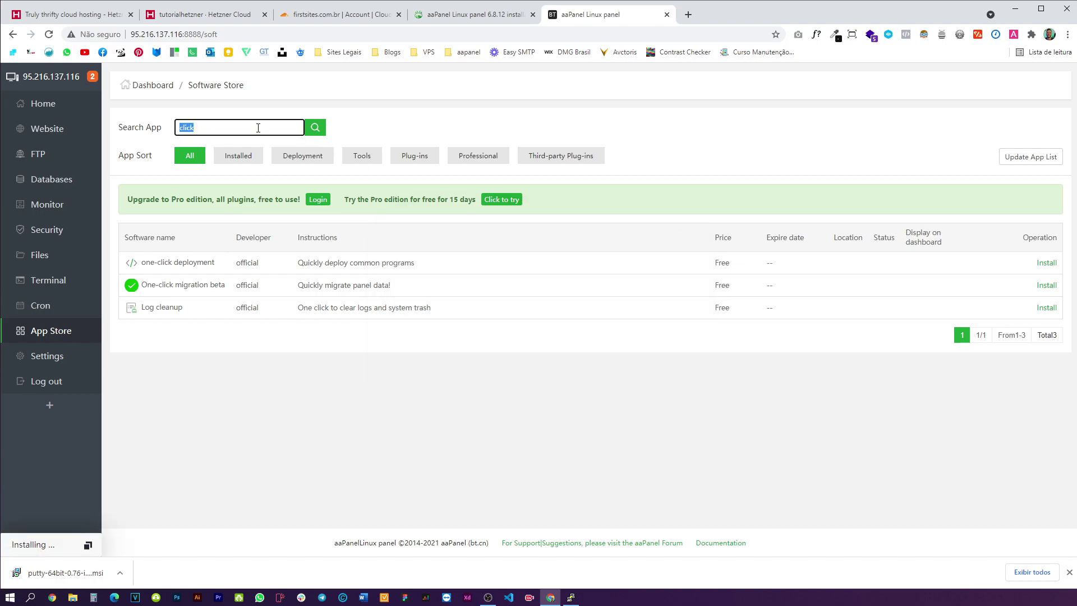
- Search 'php', queue PHP-7.4 with the Fast method, then enter 'phpmy' in the search
{"action": "type", "text": "php"}
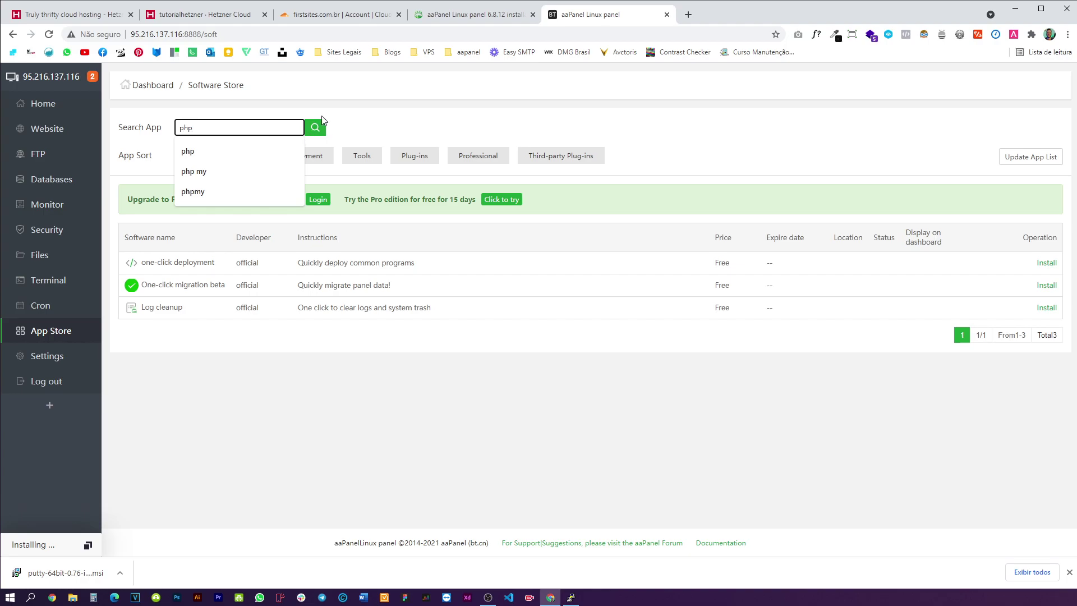
{"action": "left_click", "coordinate": [315, 128]}
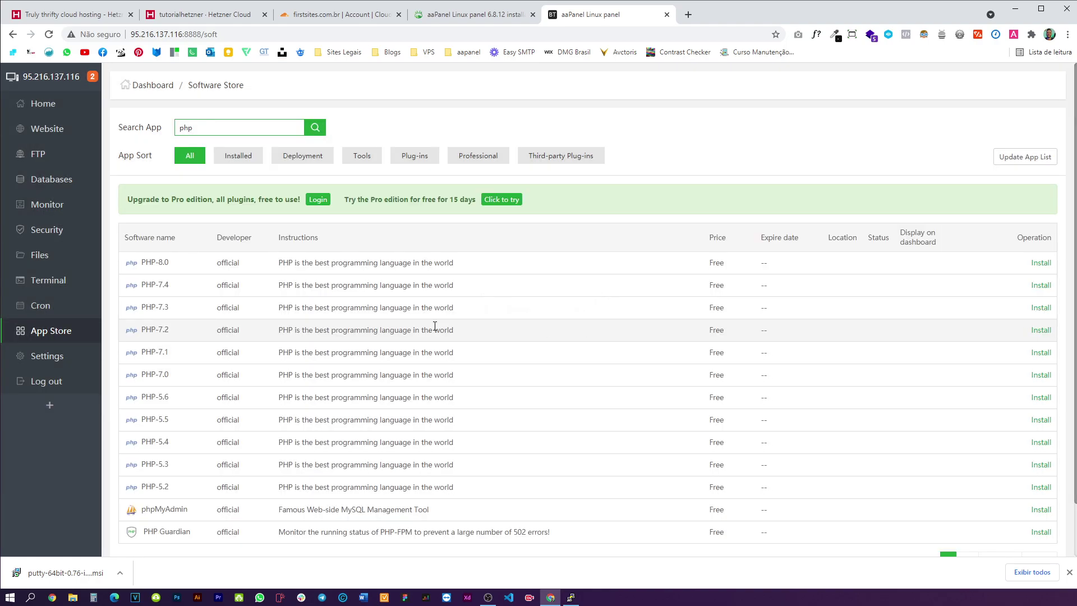
{"action": "left_click", "coordinate": [1044, 283]}
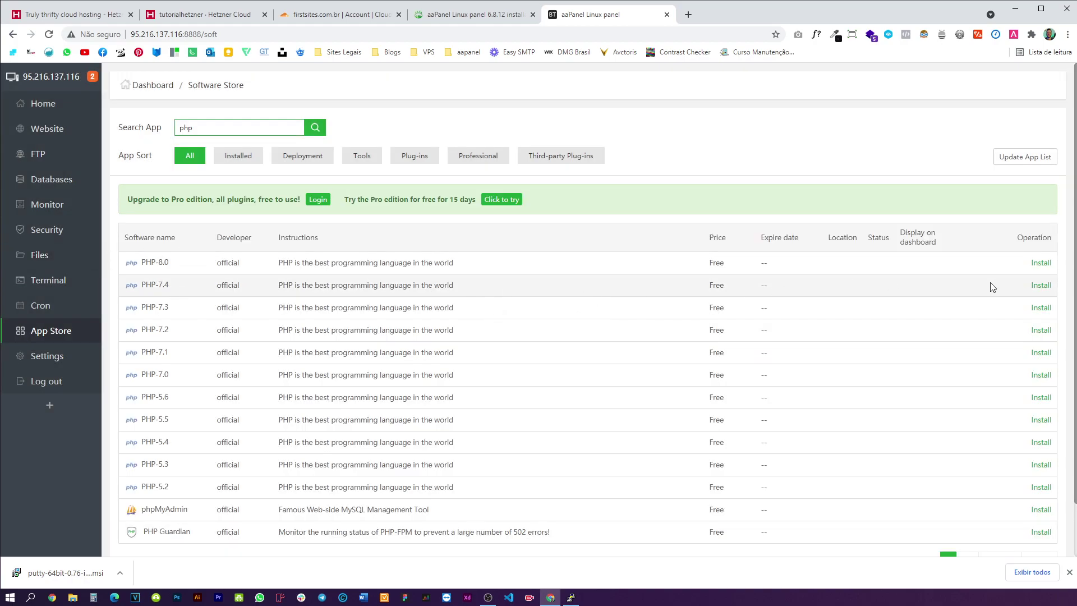
{"action": "left_click", "coordinate": [1040, 285]}
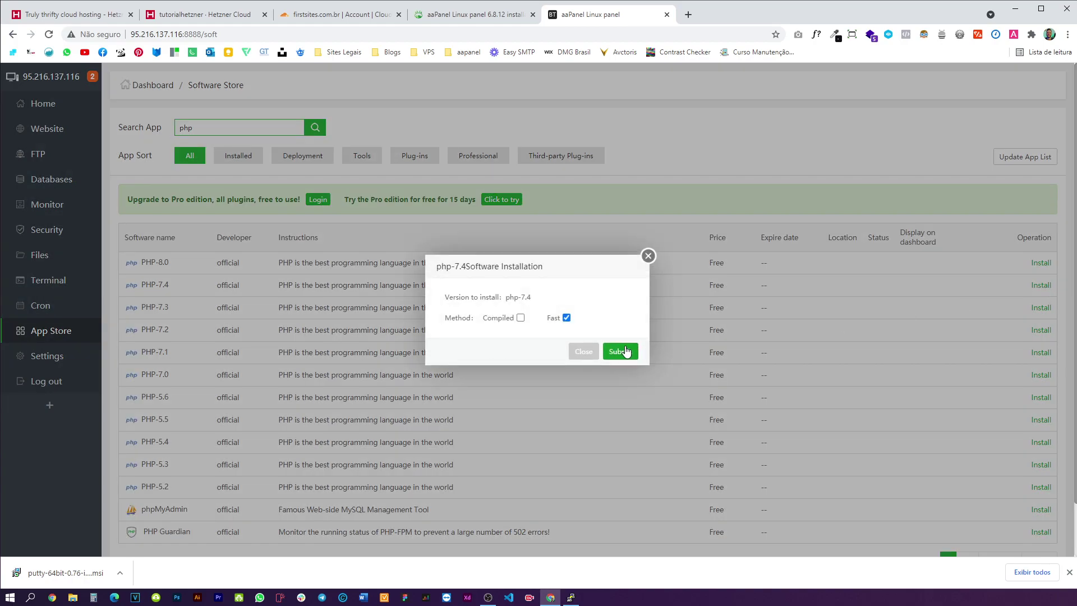
{"action": "left_click", "coordinate": [626, 351]}
{"action": "left_click", "coordinate": [615, 339]}
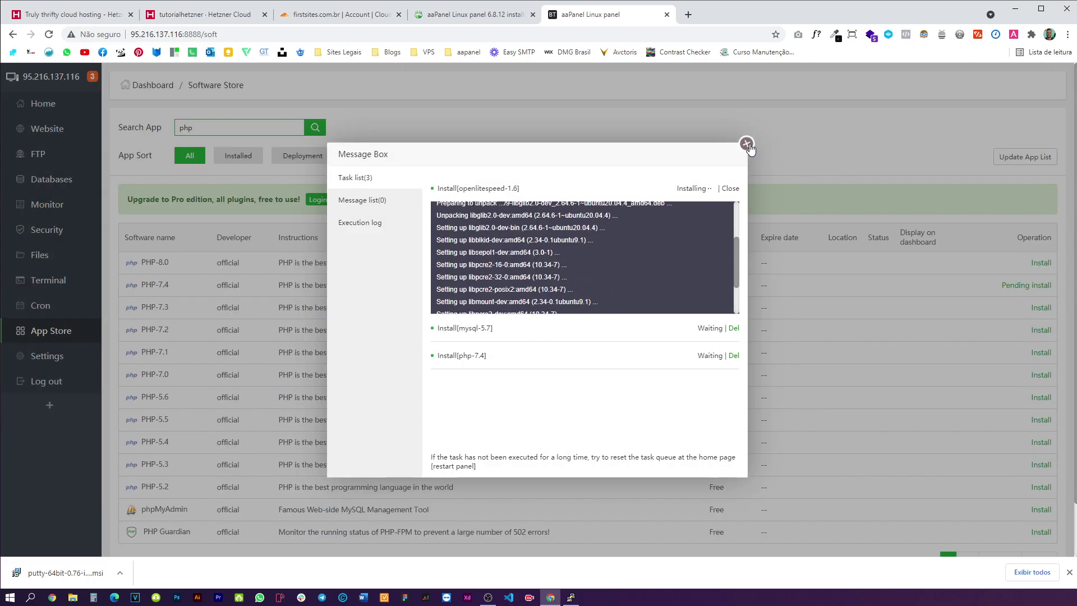
{"action": "left_click", "coordinate": [746, 144]}
{"action": "double_click", "coordinate": [234, 128]}
{"action": "type", "text": "phpmy"}
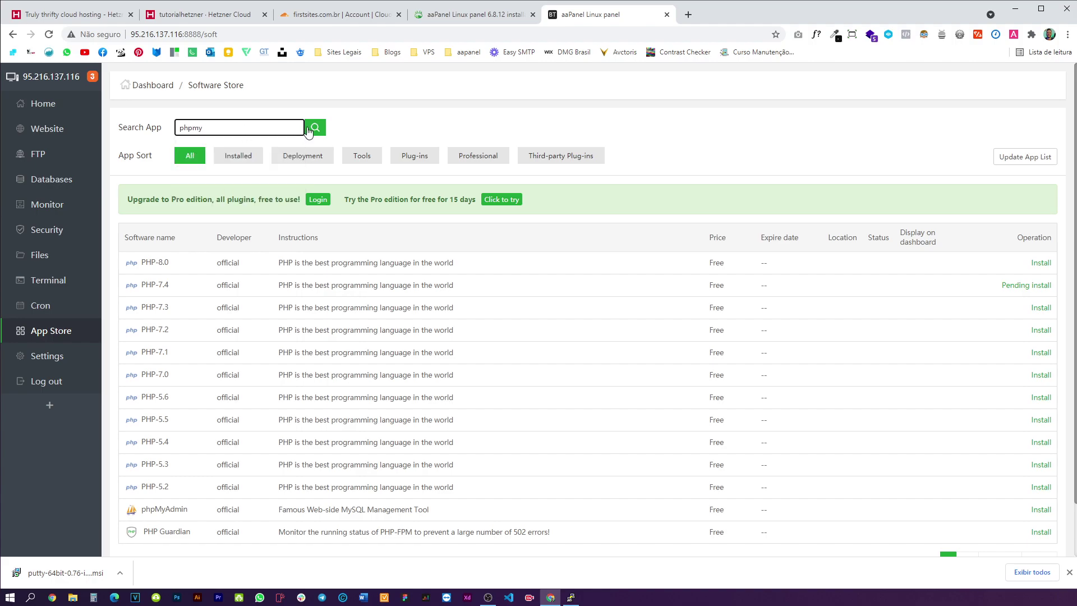
- Search 'phpmy' and try installing phpMyAdmin 5.1
{"action": "left_click", "coordinate": [308, 130]}
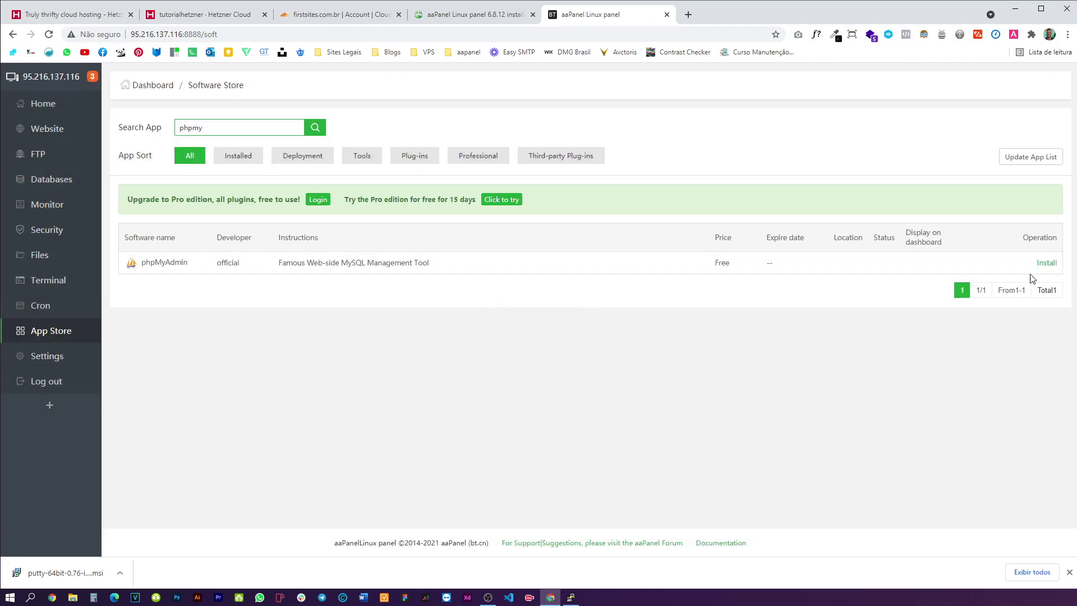
{"action": "left_click", "coordinate": [1044, 263]}
{"action": "left_click", "coordinate": [593, 308]}
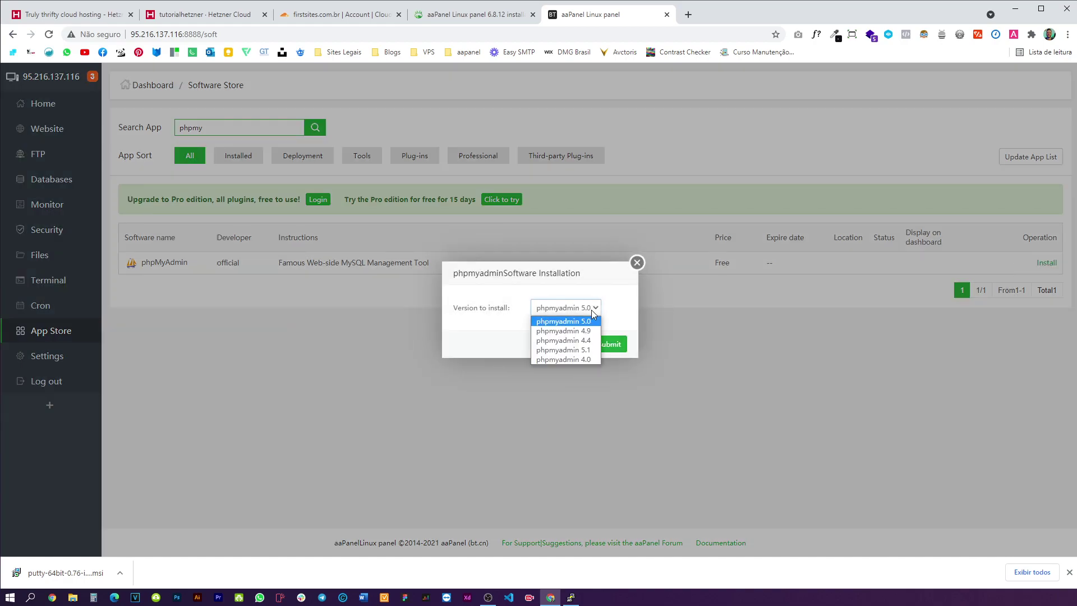
{"action": "left_click", "coordinate": [563, 349]}
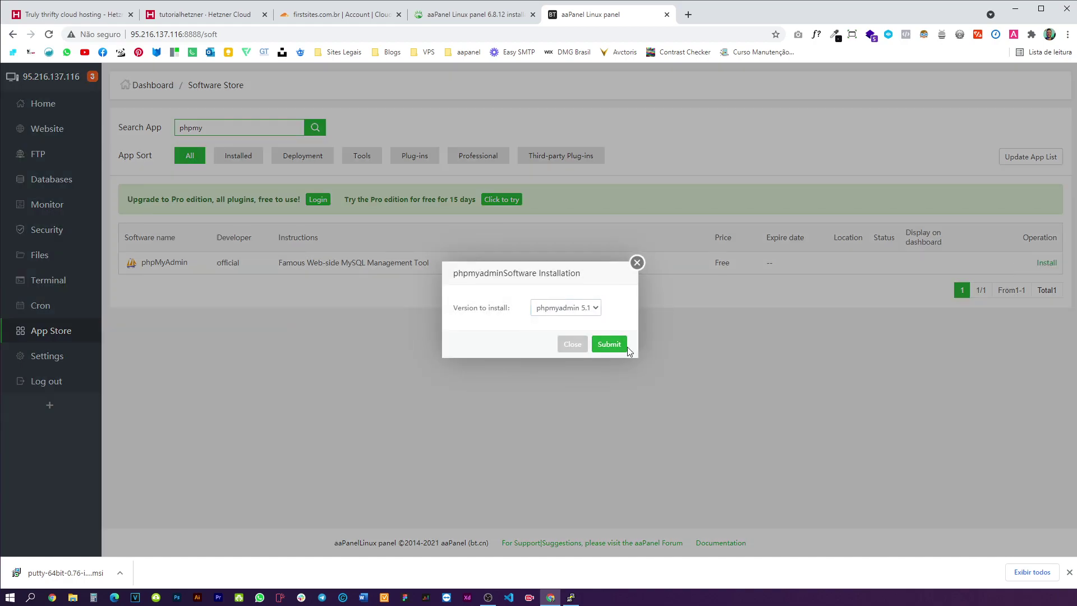
{"action": "left_click", "coordinate": [612, 344]}
{"action": "left_click", "coordinate": [596, 343]}
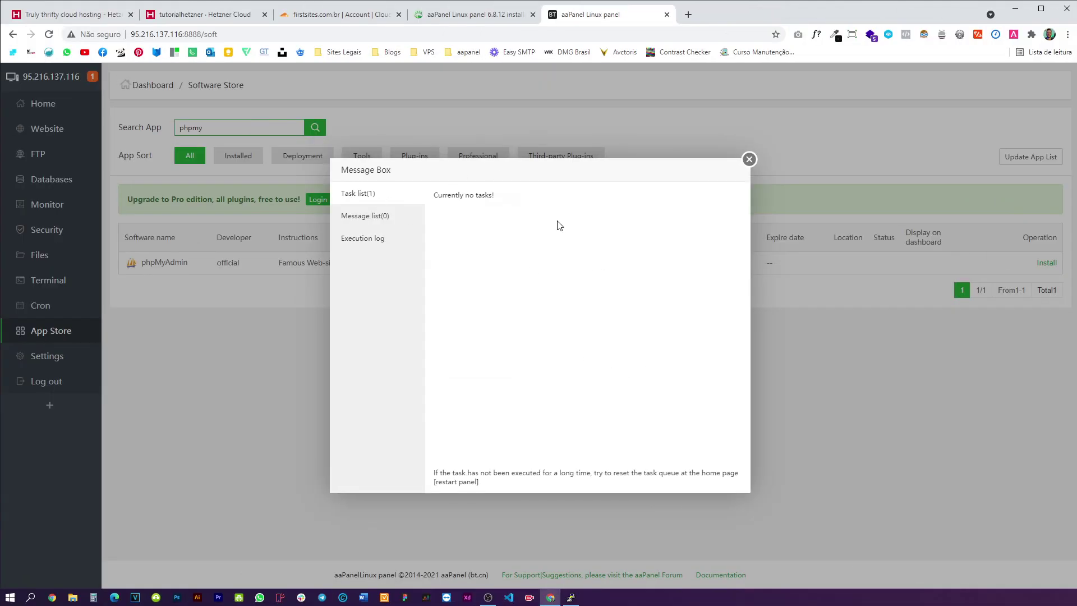
{"action": "left_click", "coordinate": [749, 159]}
- Install phpMyAdmin 5.0 instead, then return to the Software Store list
{"action": "left_click", "coordinate": [1046, 263]}
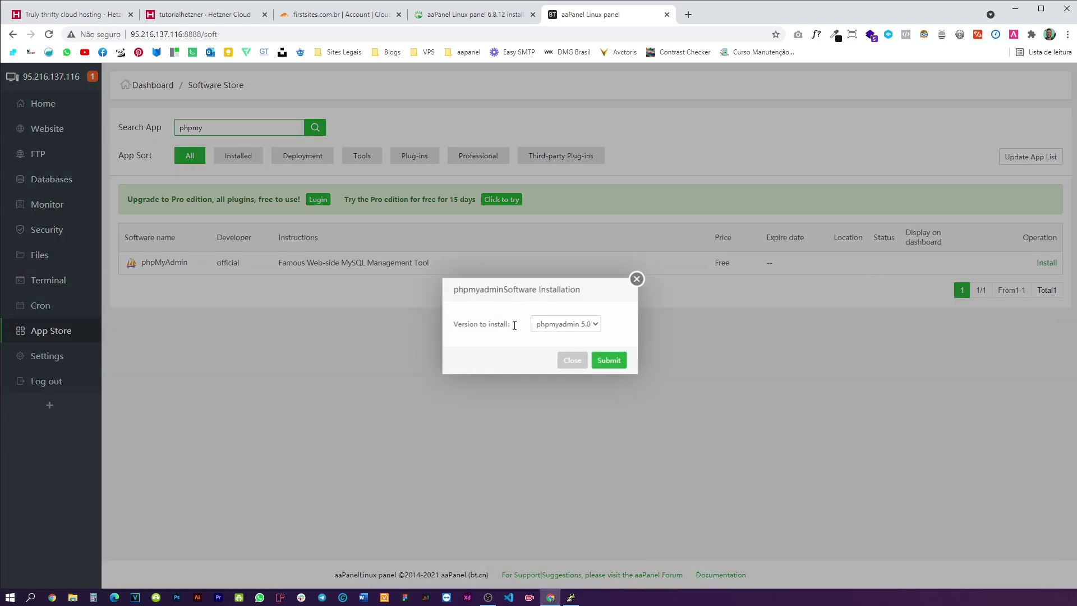
{"action": "left_click", "coordinate": [607, 362]}
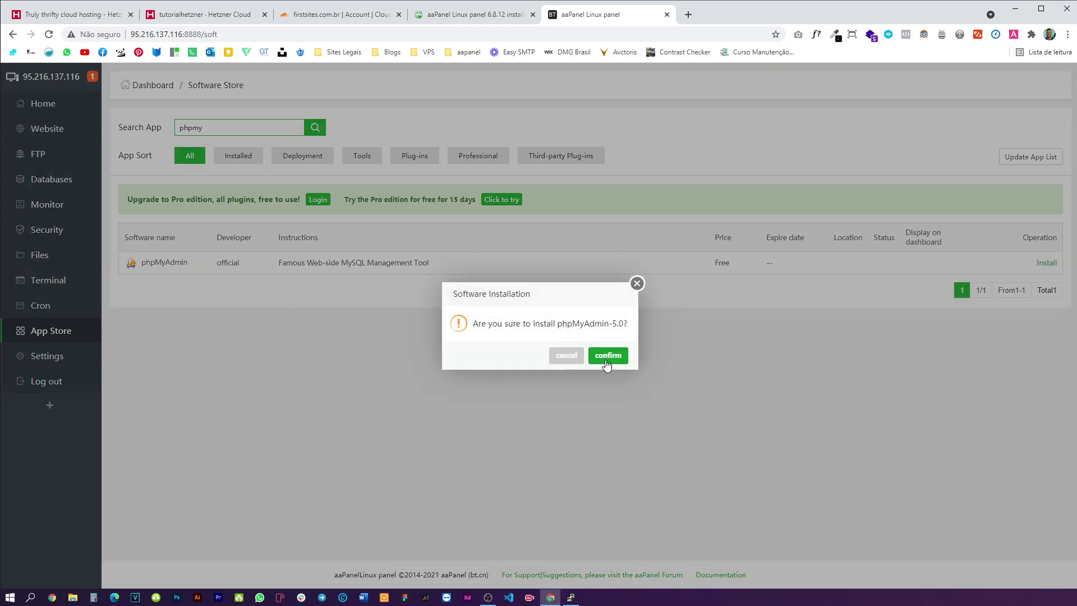
{"action": "left_click", "coordinate": [609, 357]}
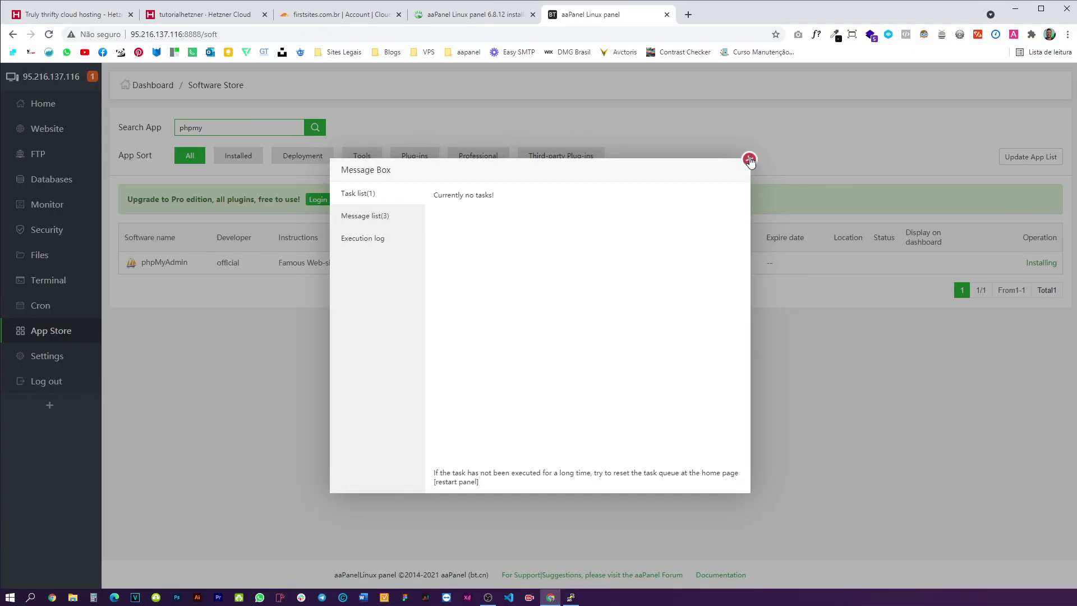
{"action": "left_click", "coordinate": [749, 159]}
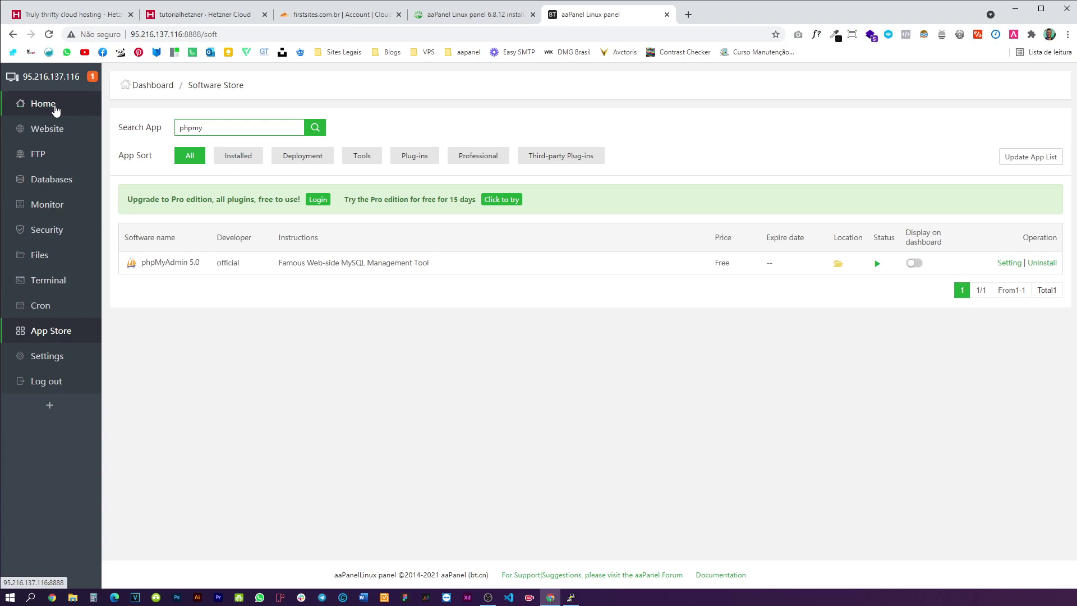
{"action": "left_click", "coordinate": [54, 107]}
{"action": "left_click", "coordinate": [61, 333]}
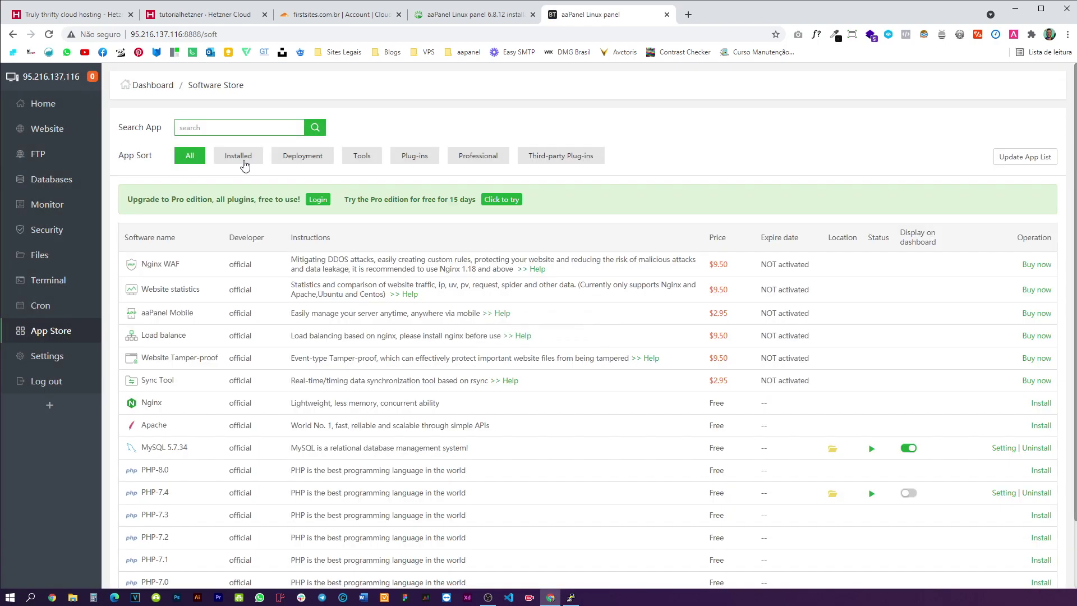
- Filter to installed apps and show PHP-7.4, phpMyAdmin, Openlitespeed and one-click deployment on the dashboard
{"action": "left_click", "coordinate": [238, 156]}
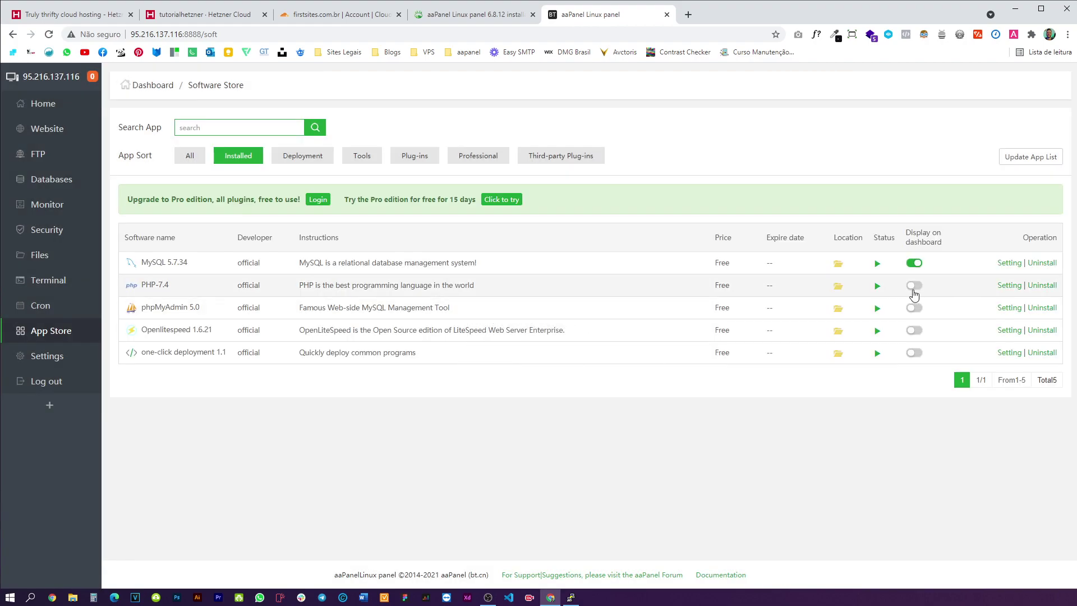
{"action": "left_click", "coordinate": [913, 285]}
{"action": "left_click", "coordinate": [914, 308]}
{"action": "left_click", "coordinate": [914, 331]}
{"action": "left_click", "coordinate": [914, 352]}
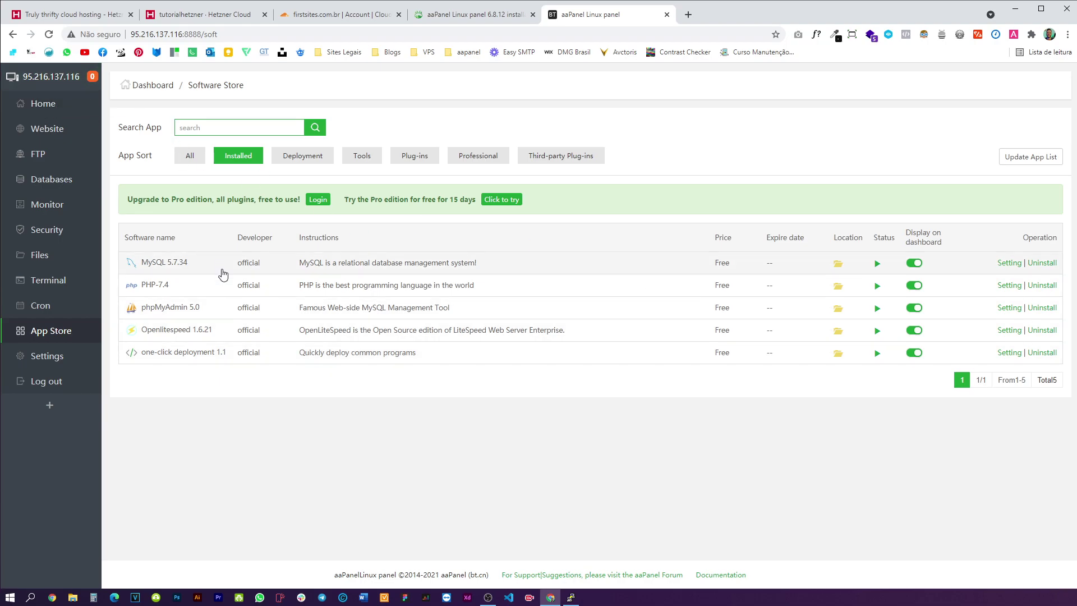
{"action": "left_click", "coordinate": [1012, 287]}
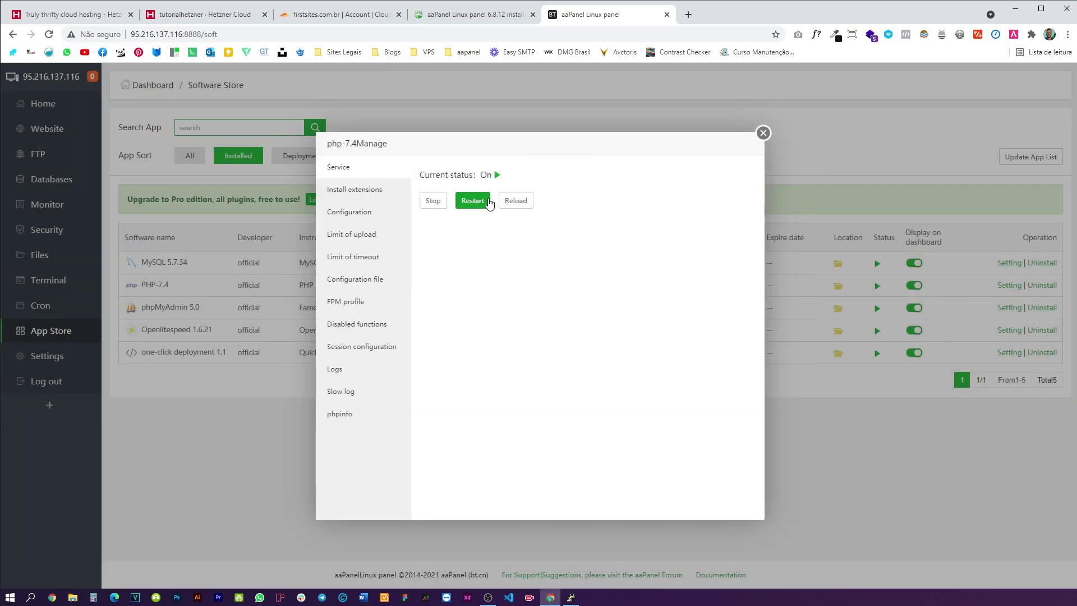
- In PHP-7.4's Configuration settings, change memory_limit from 128M to 512M and save
{"action": "left_click", "coordinate": [365, 224]}
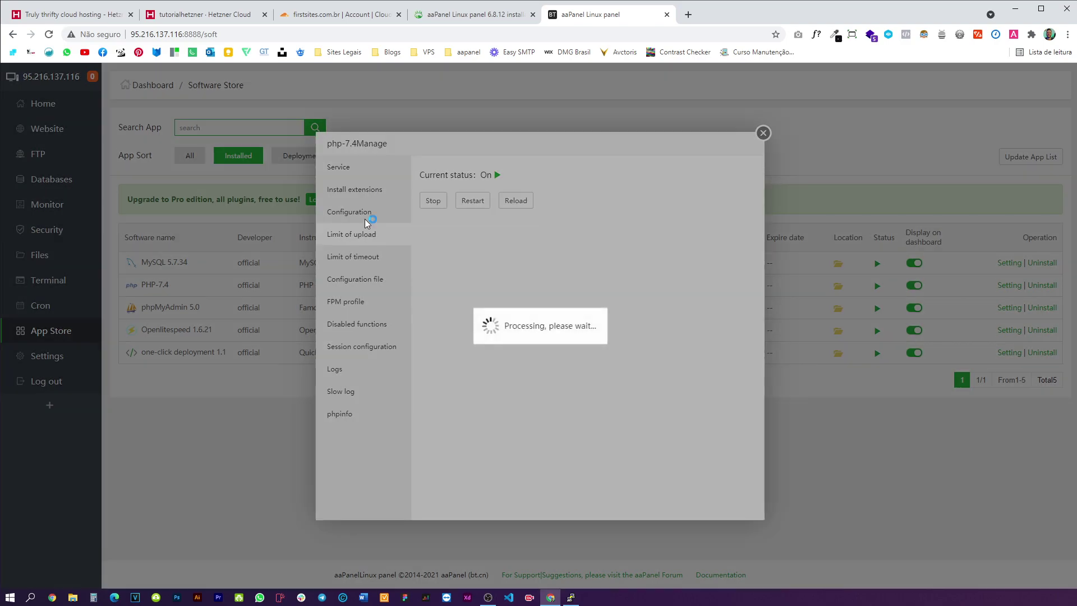
{"action": "left_click", "coordinate": [368, 256]}
{"action": "left_click", "coordinate": [363, 196]}
{"action": "left_click", "coordinate": [359, 213]}
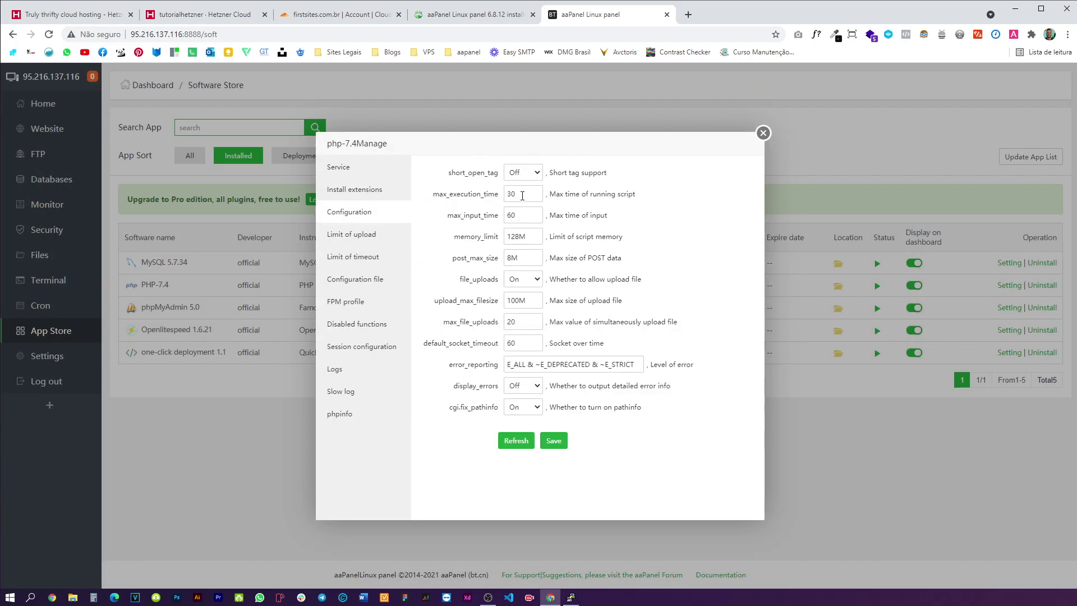
{"action": "left_click", "coordinate": [521, 195]}
{"action": "left_click_drag", "start_coordinate": [520, 236], "coordinate": [509, 236]}
{"action": "type", "text": "512"}
{"action": "left_click", "coordinate": [555, 441]}
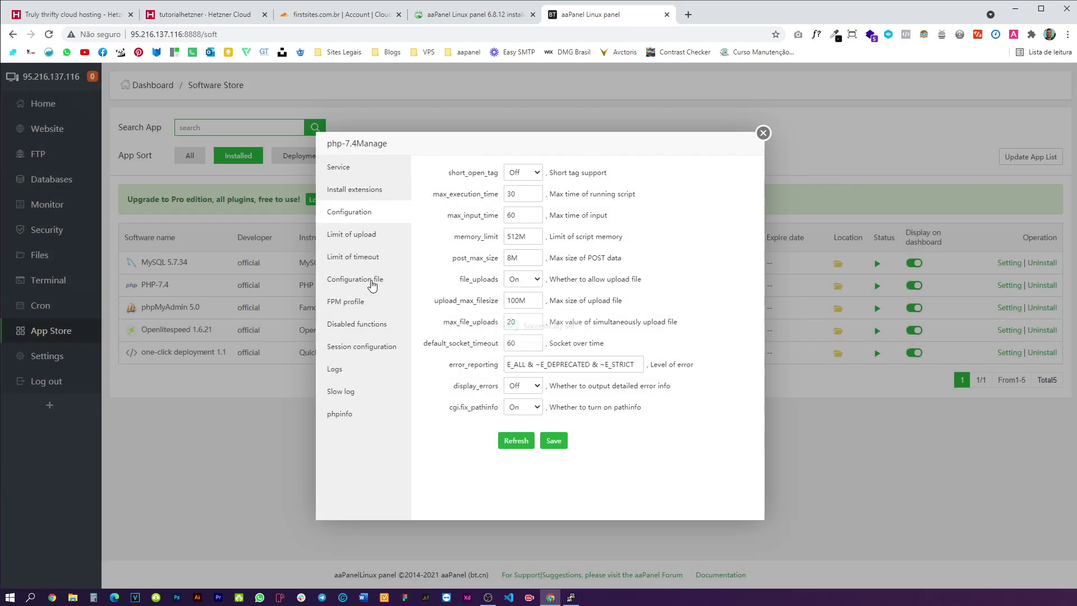
{"action": "left_click", "coordinate": [368, 280]}
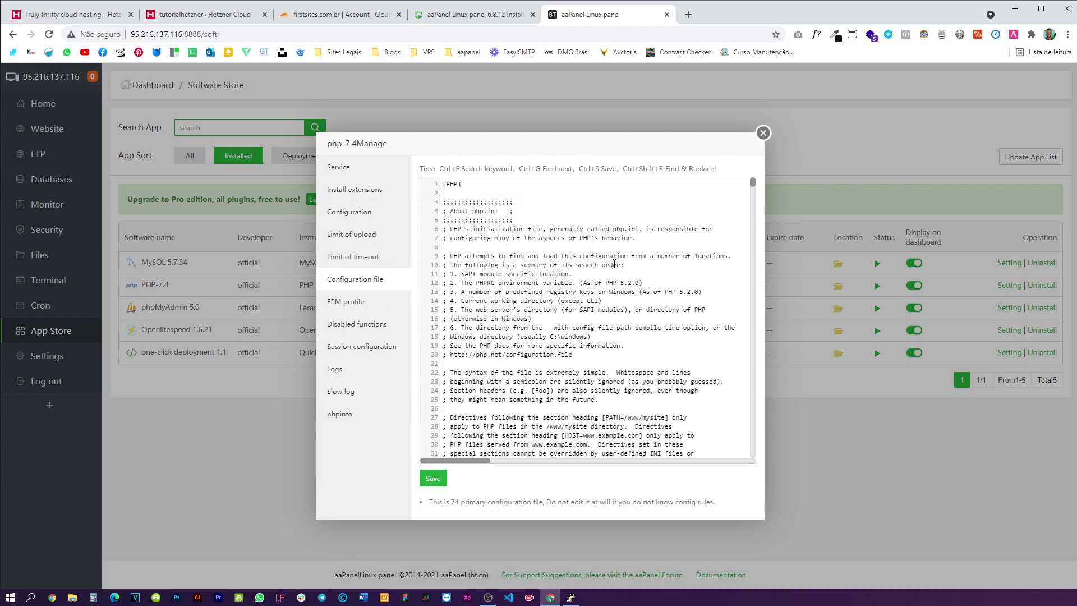
- Find 'vars' in php.ini, make max_input_vars 10000, save and close the PHP-7.4 manager
{"action": "key", "text": "ctrl+f"}
{"action": "type", "text": "max"}
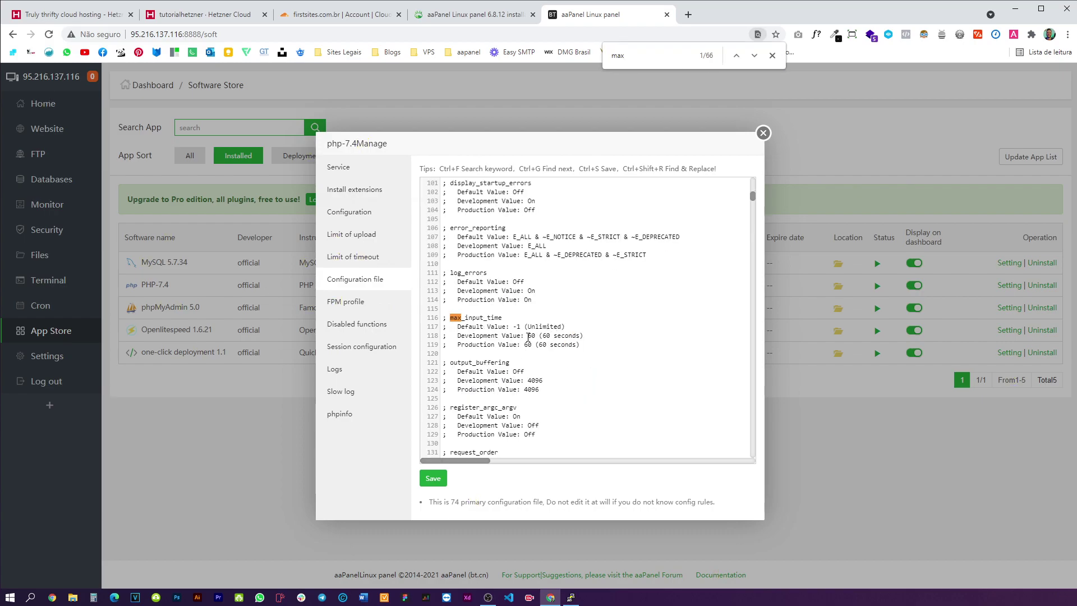
{"action": "scroll", "coordinate": [514, 324], "scroll_direction": "down", "scroll_amount": 7}
{"action": "scroll", "coordinate": [539, 321], "scroll_direction": "up", "scroll_amount": 4}
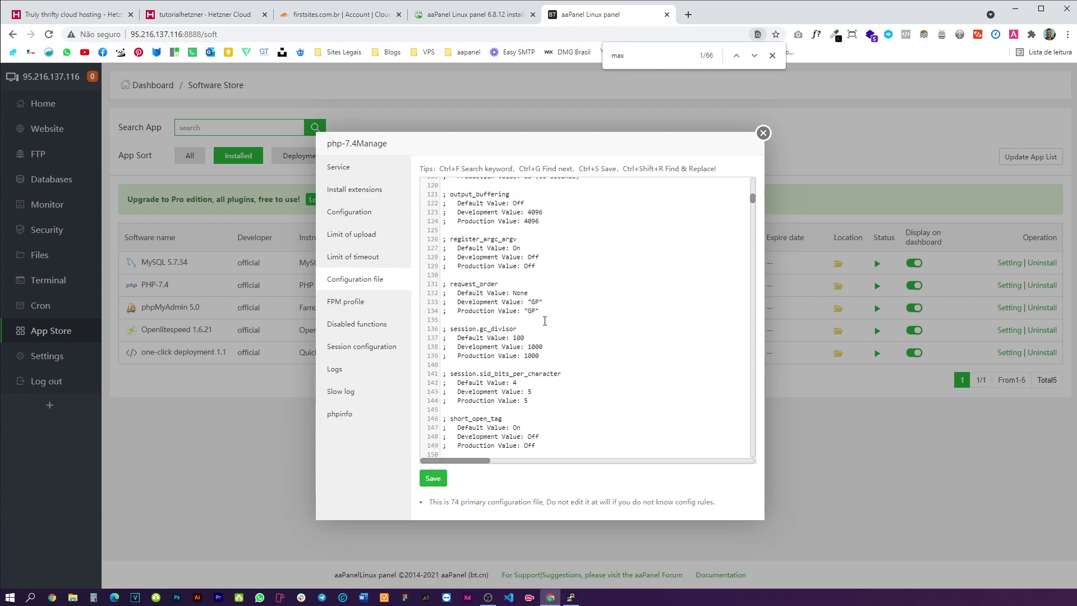
{"action": "type", "text": "in"}
{"action": "key", "text": "BackSpace"}
{"action": "key", "text": "BackSpace"}
{"action": "key", "text": "BackSpace"}
{"action": "key", "text": "BackSpace"}
{"action": "key", "text": "BackSpace"}
{"action": "key", "text": "BackSpace"}
{"action": "key", "text": "BackSpace"}
{"action": "key", "text": "BackSpace"}
{"action": "type", "text": "vars"}
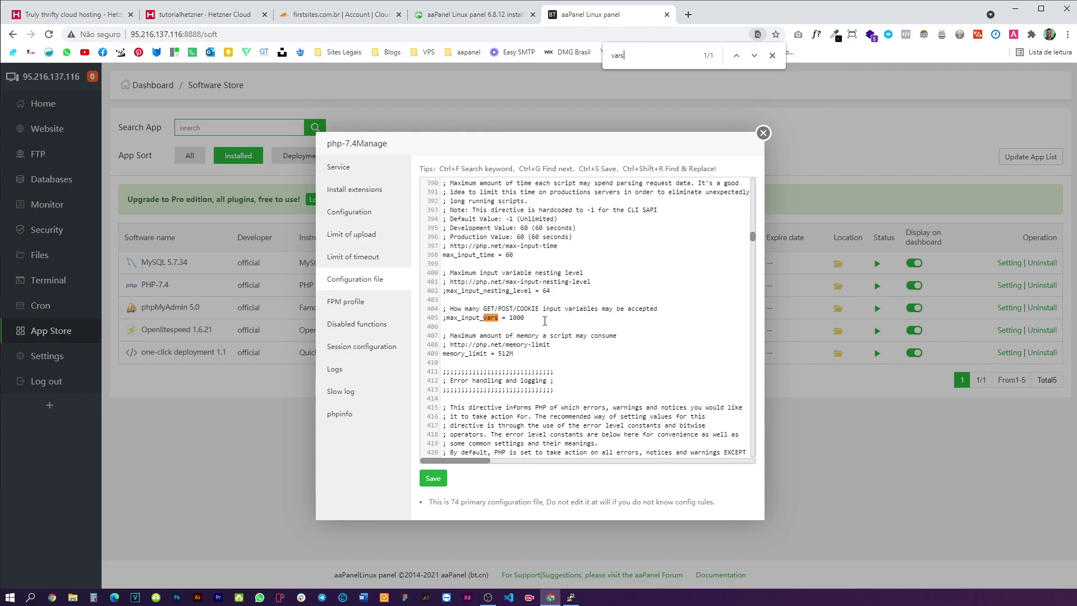
{"action": "left_click", "coordinate": [575, 318]}
{"action": "type", "text": "0"}
{"action": "left_click", "coordinate": [434, 478]}
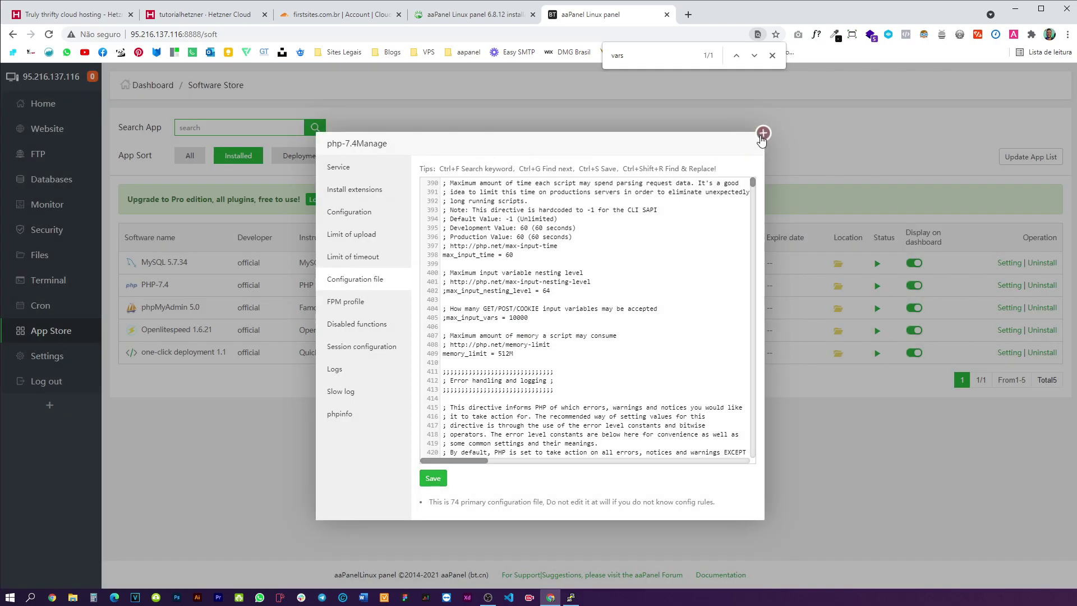
{"action": "left_click", "coordinate": [763, 133]}
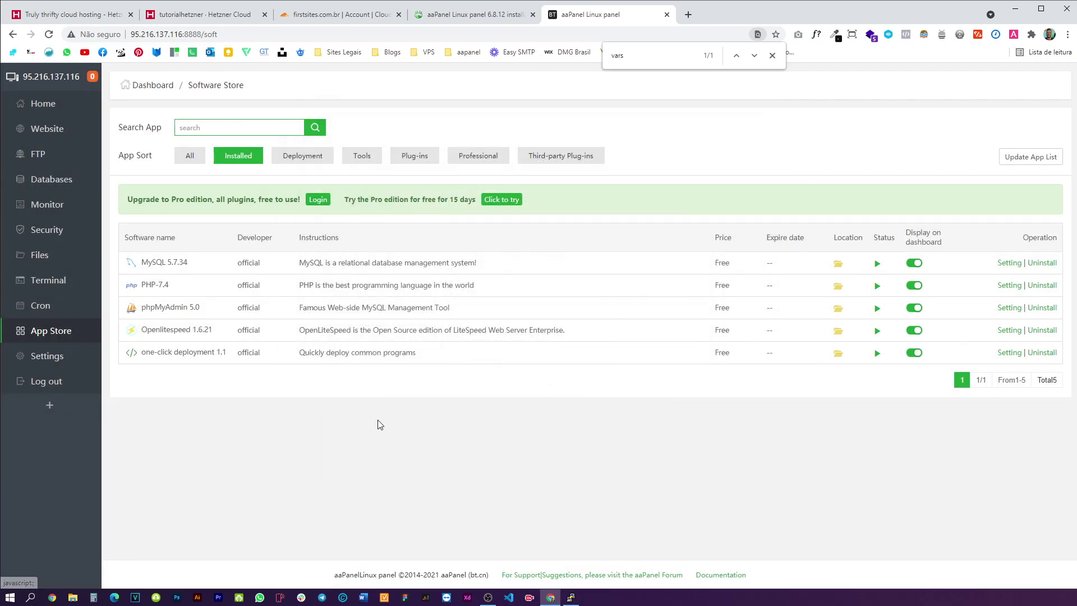
- Submit a one-click WordPress deployment for eaglesites.com.br on PHP-74
{"action": "left_click", "coordinate": [181, 356]}
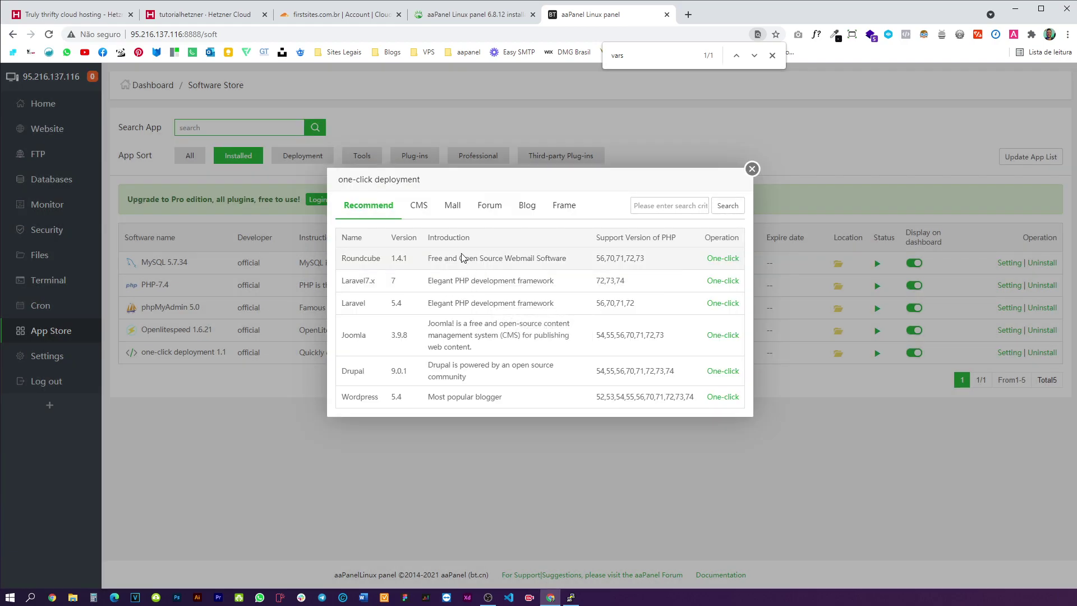
{"action": "left_click_drag", "start_coordinate": [361, 399], "coordinate": [380, 399]}
{"action": "left_click", "coordinate": [726, 398]}
{"action": "left_click", "coordinate": [546, 242]}
{"action": "type", "text": "ea"}
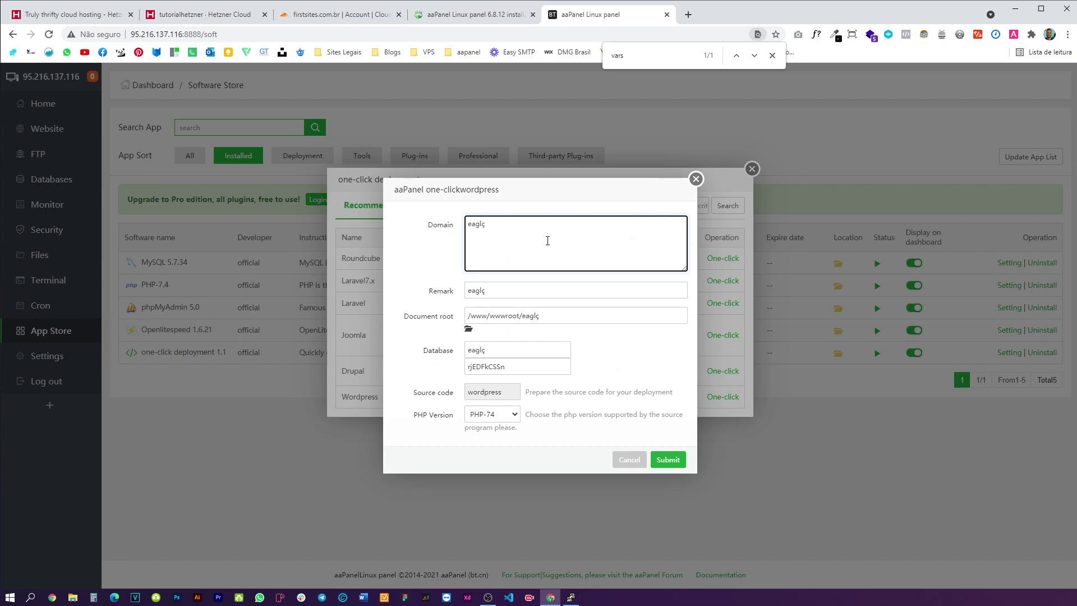
{"action": "type", "text": "glesites.com.br"}
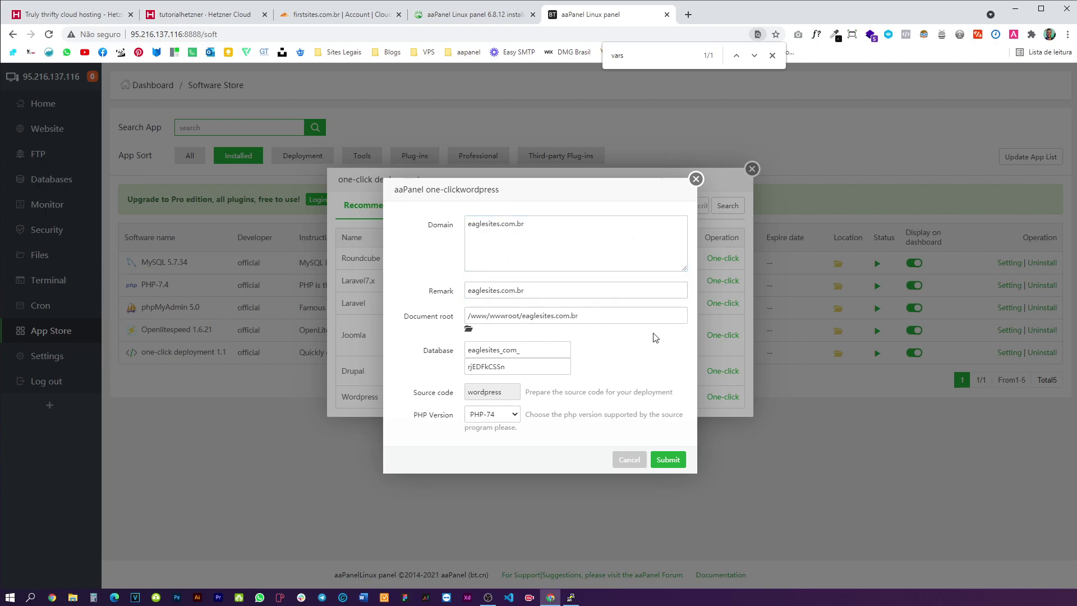
{"action": "left_click", "coordinate": [512, 414]}
{"action": "left_click", "coordinate": [511, 414]}
{"action": "double_click", "coordinate": [536, 355]}
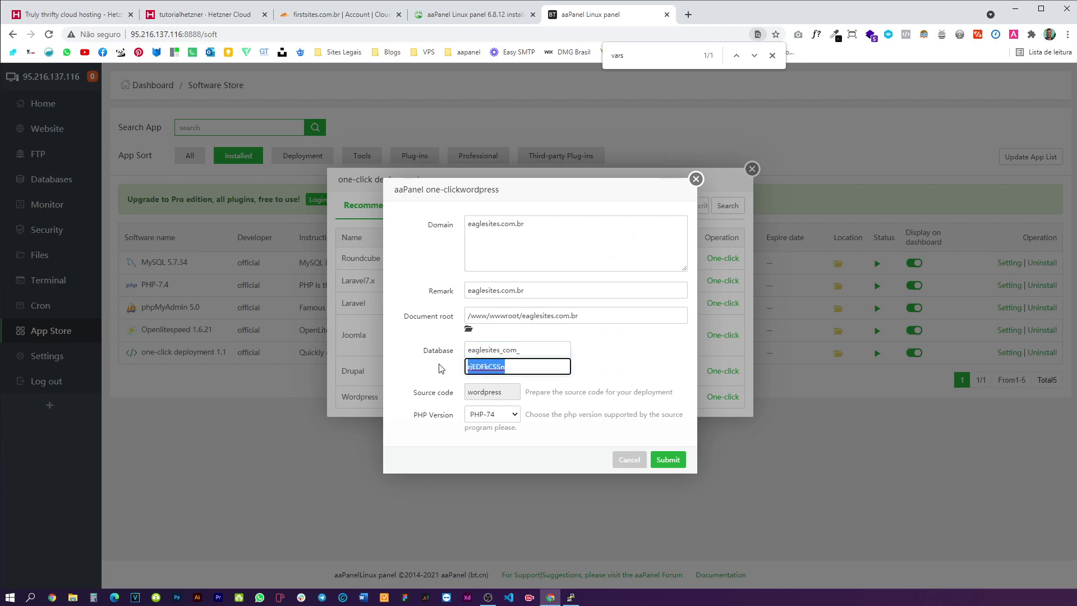
{"action": "left_click", "coordinate": [668, 459]}
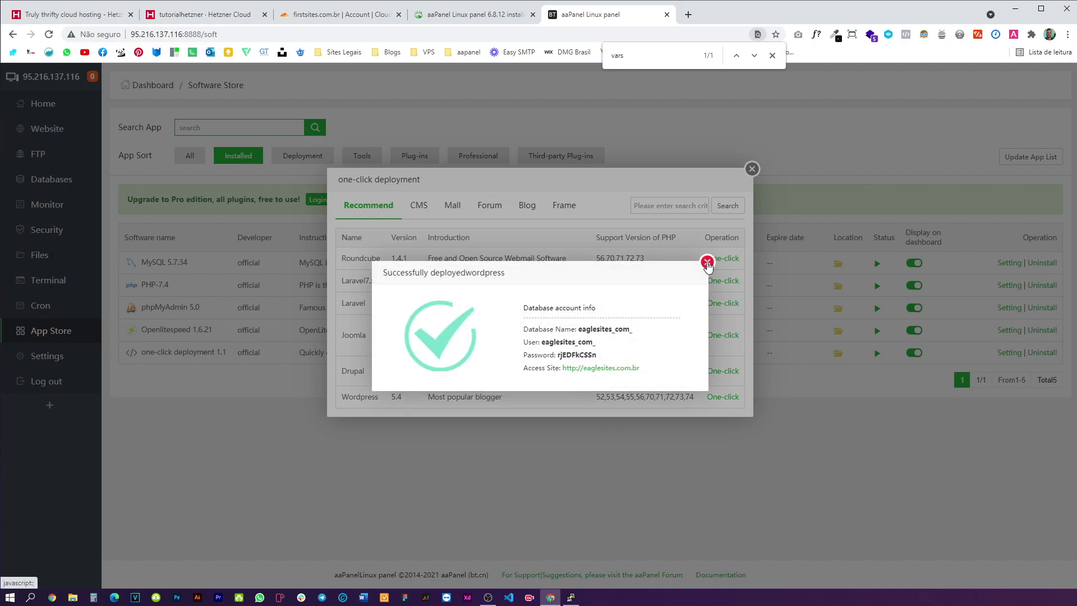
- Open the new site and try eaglesites.com.br/wp-admin, which fails with a DNS error
{"action": "left_click", "coordinate": [610, 368]}
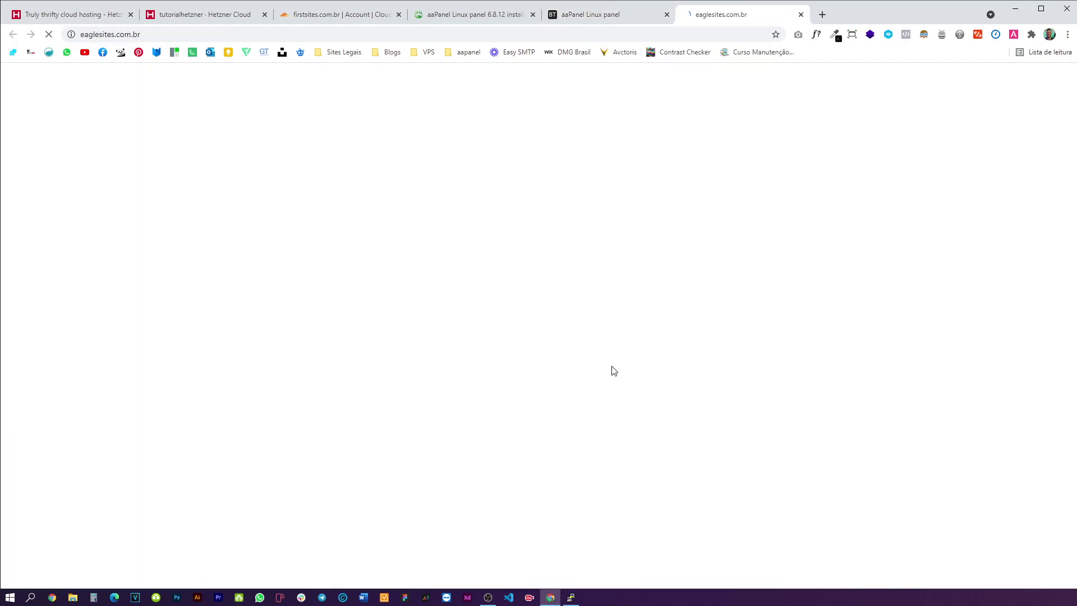
{"action": "left_click", "coordinate": [376, 33]}
{"action": "left_click", "coordinate": [400, 33]}
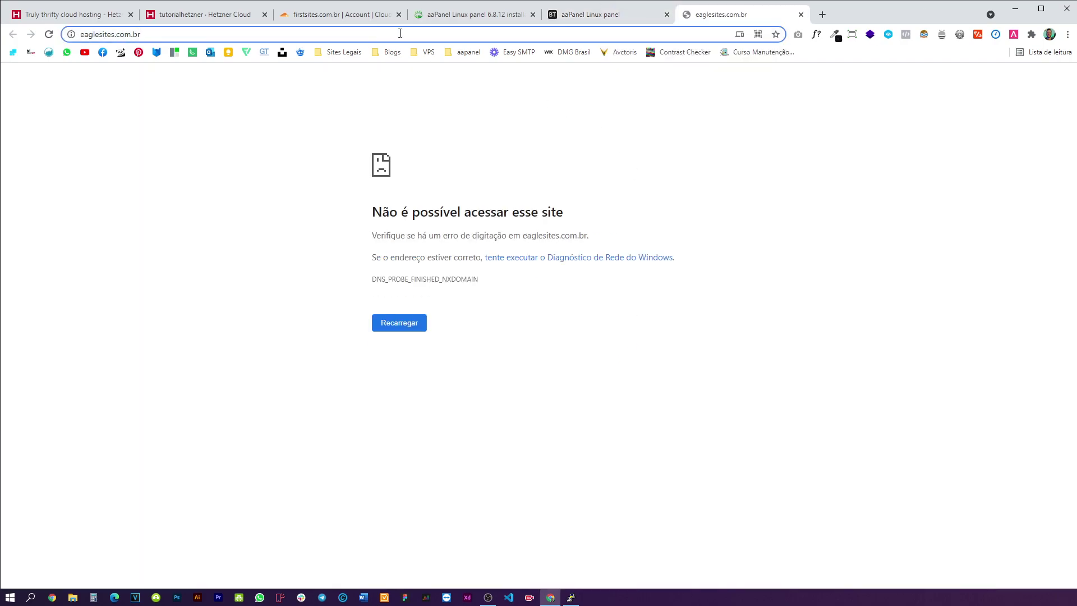
{"action": "type", "text": "/wp-adm"}
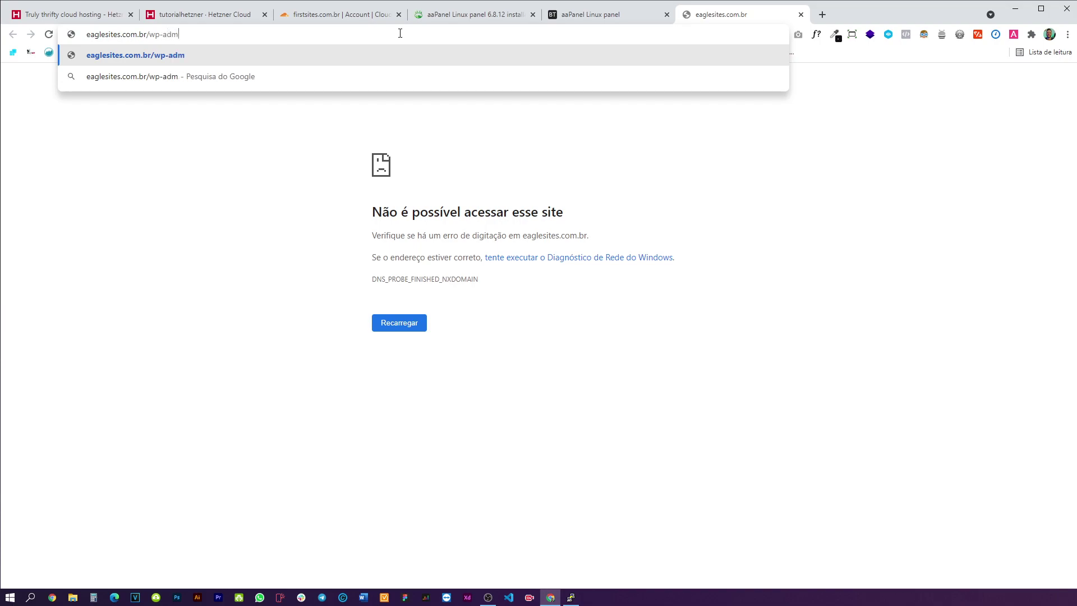
{"action": "type", "text": "in"}
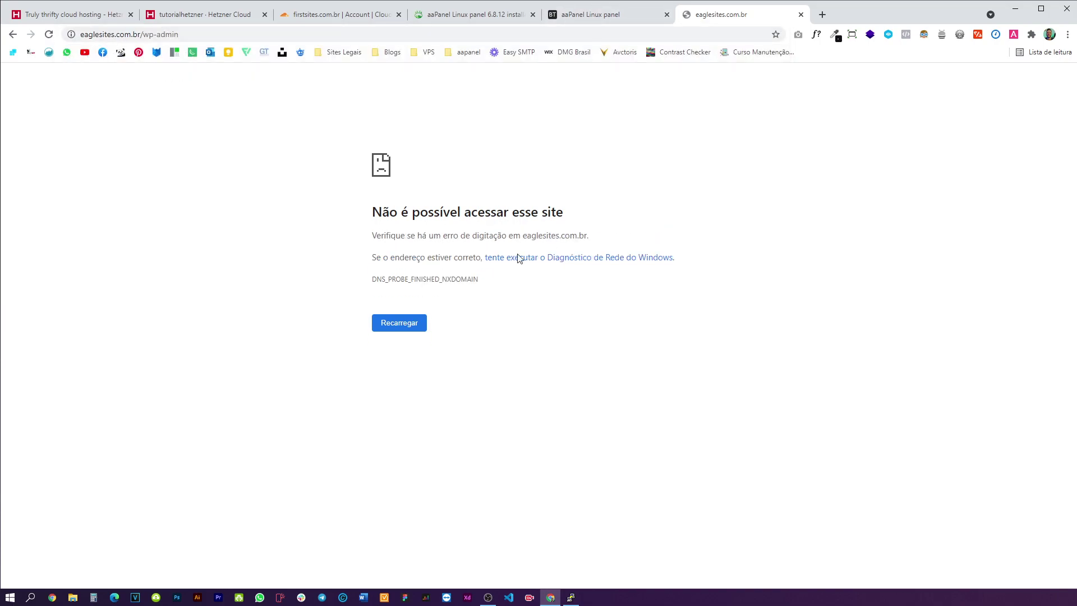
{"action": "left_click_drag", "start_coordinate": [481, 288], "coordinate": [371, 279]}
{"action": "left_click", "coordinate": [505, 283]}
- Close the error tab and deployment windows, then go to the panel settings
{"action": "left_click", "coordinate": [800, 14]}
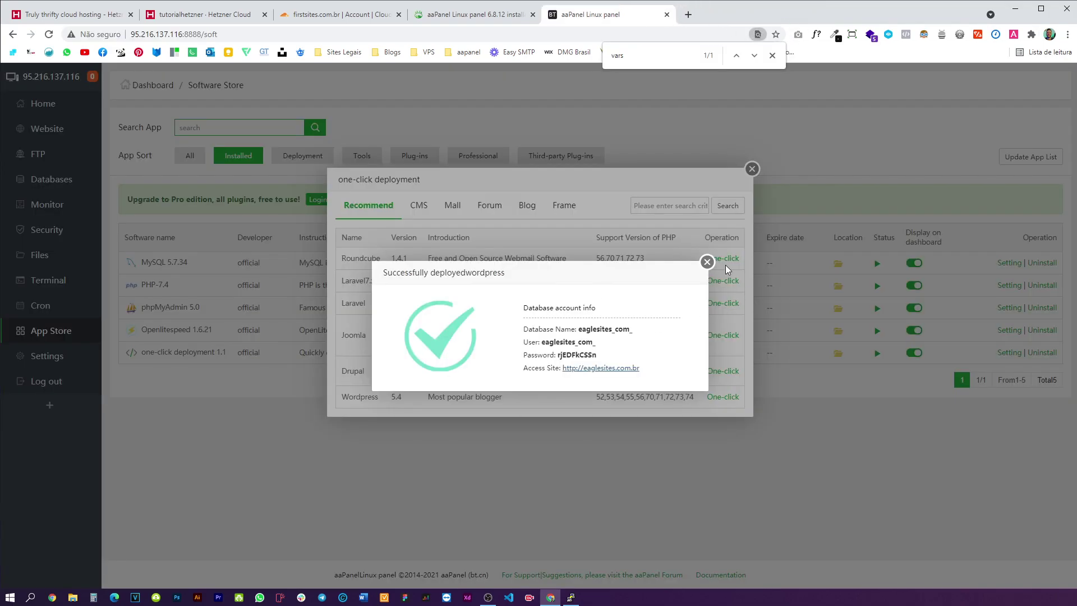
{"action": "left_click", "coordinate": [732, 269]}
{"action": "left_click", "coordinate": [727, 184]}
{"action": "left_click", "coordinate": [43, 103]}
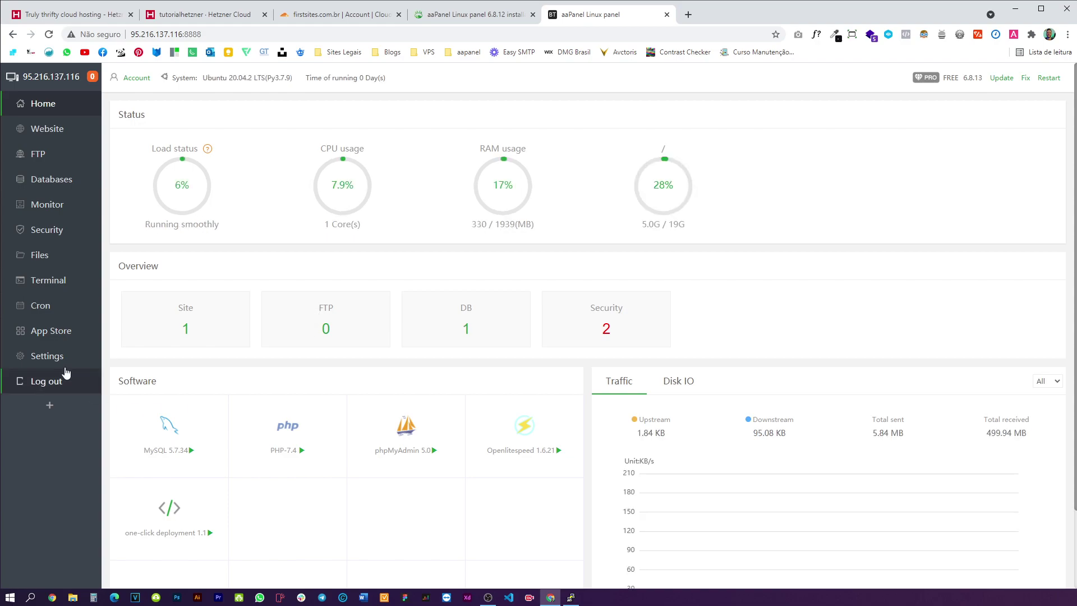
{"action": "left_click", "coordinate": [64, 357]}
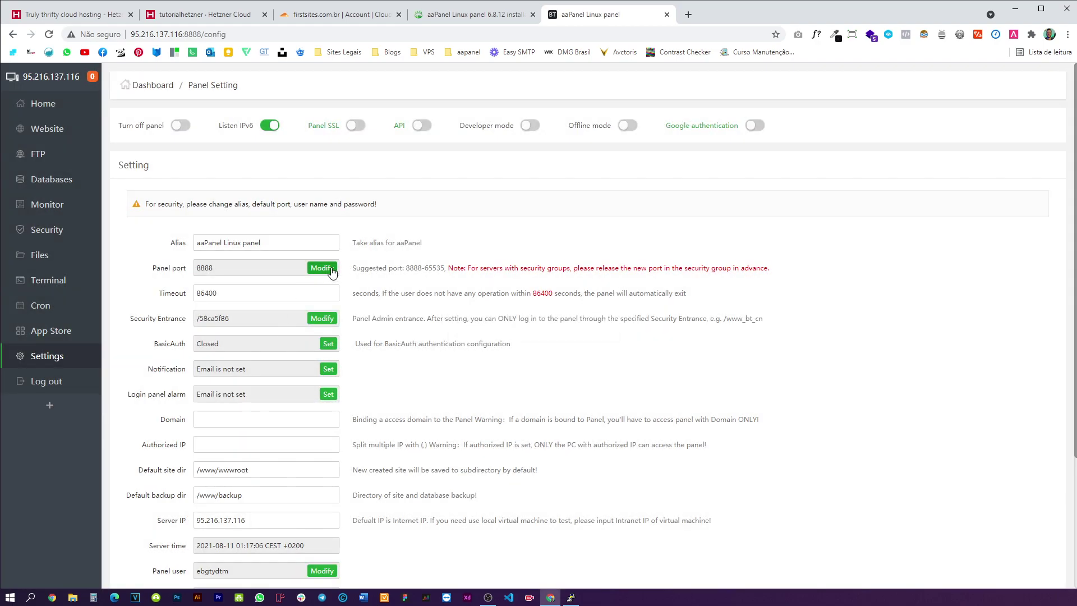
- Change the panel port to 8123, acknowledging the warning
{"action": "left_click", "coordinate": [322, 268]}
{"action": "left_click_drag", "start_coordinate": [507, 352], "coordinate": [494, 351]}
{"action": "type", "text": "123"}
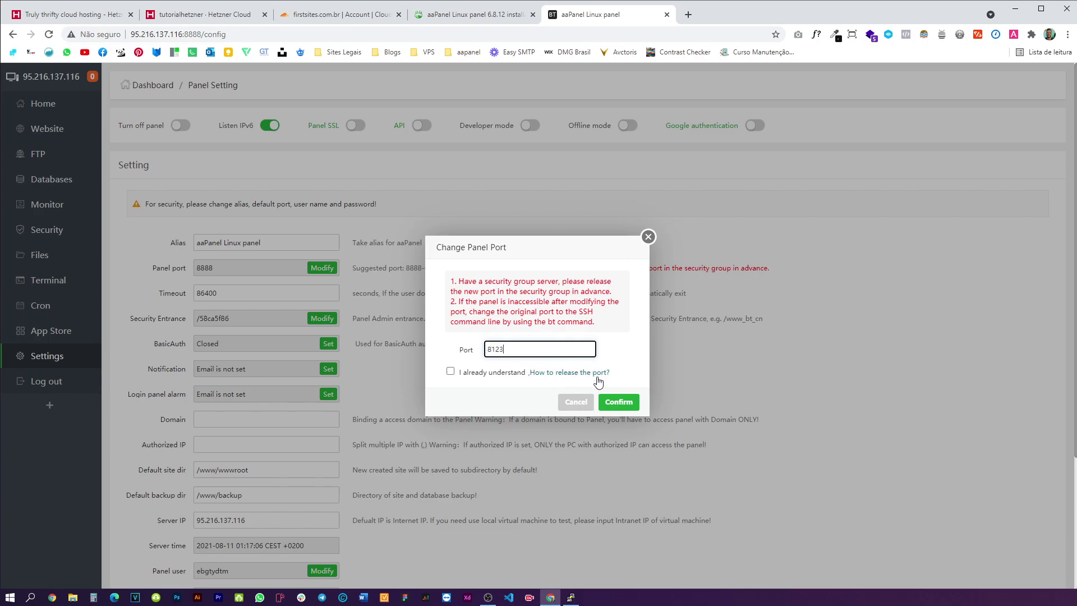
{"action": "left_click", "coordinate": [616, 403]}
{"action": "left_click", "coordinate": [482, 373]}
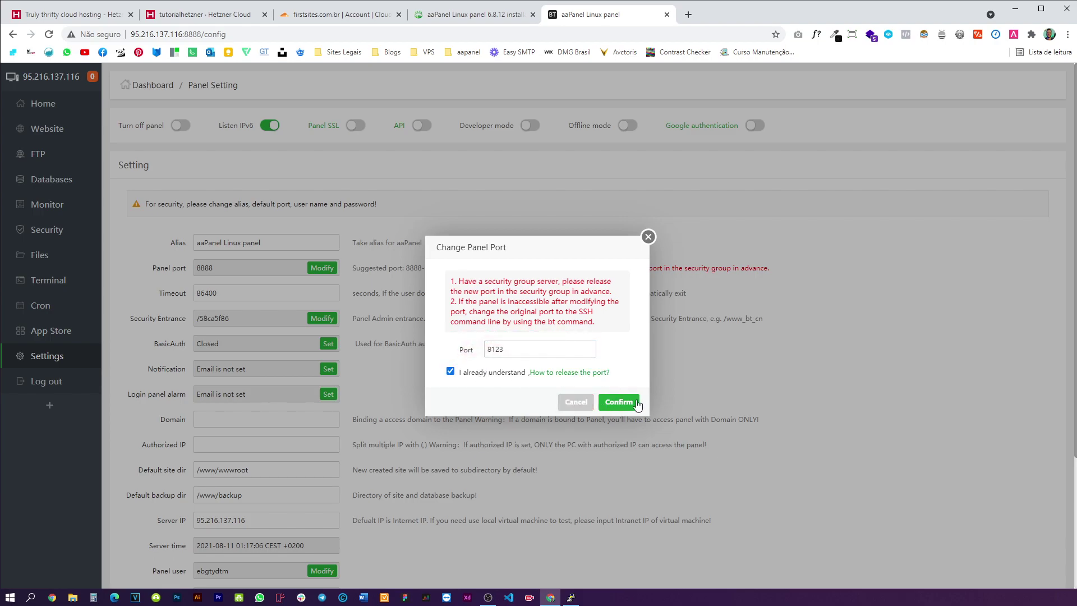
{"action": "left_click", "coordinate": [632, 404]}
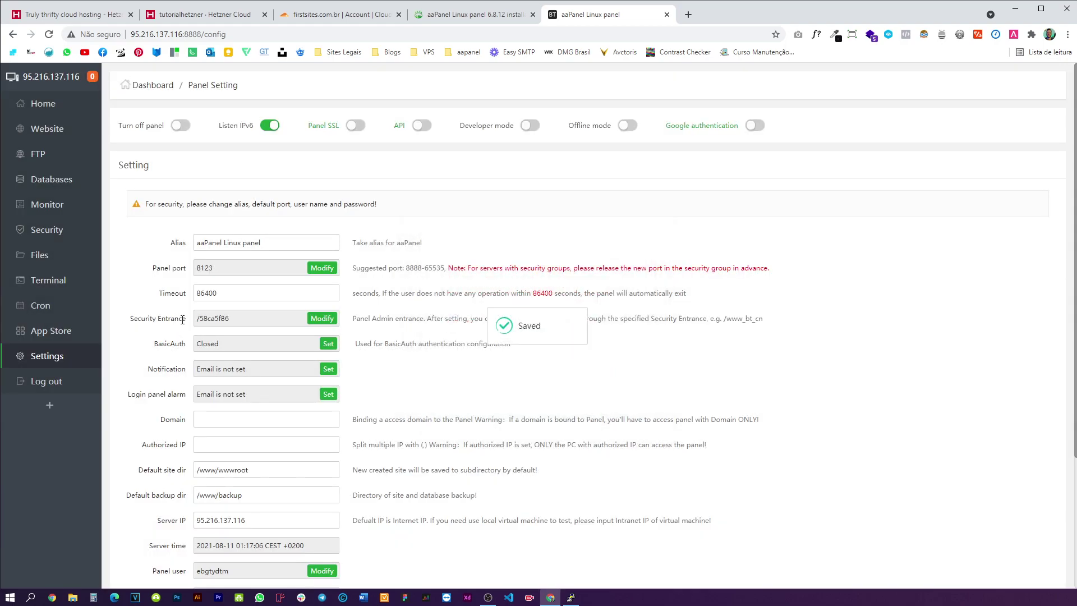
- Change the security entrance to /eaglesites and submit it
{"action": "left_click_drag", "start_coordinate": [183, 319], "coordinate": [133, 318]}
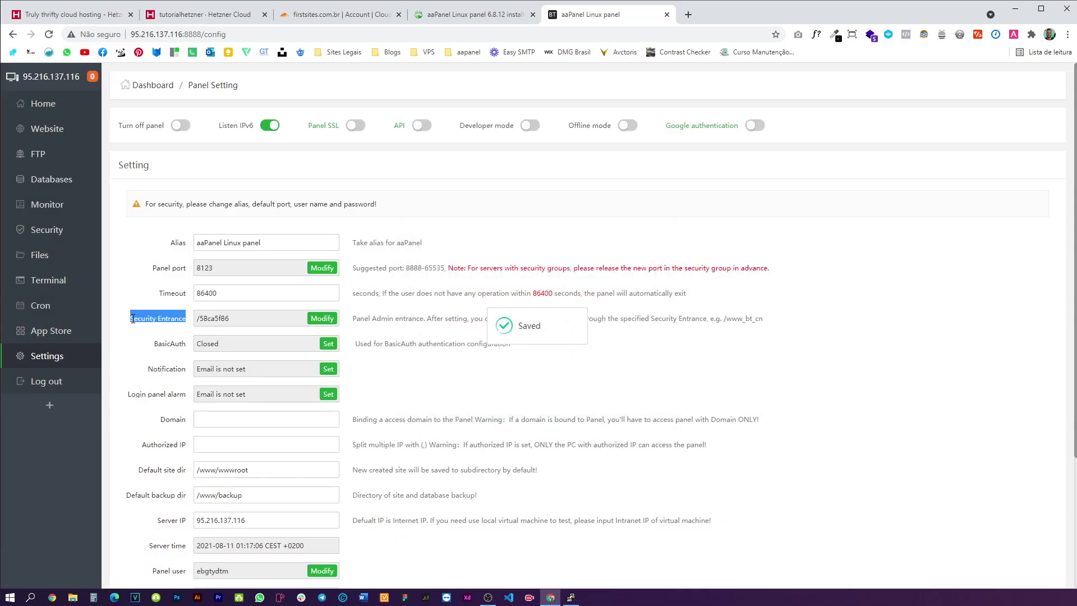
{"action": "left_click", "coordinate": [314, 319]}
{"action": "left_click", "coordinate": [577, 326]}
{"action": "triple_click", "coordinate": [578, 325]}
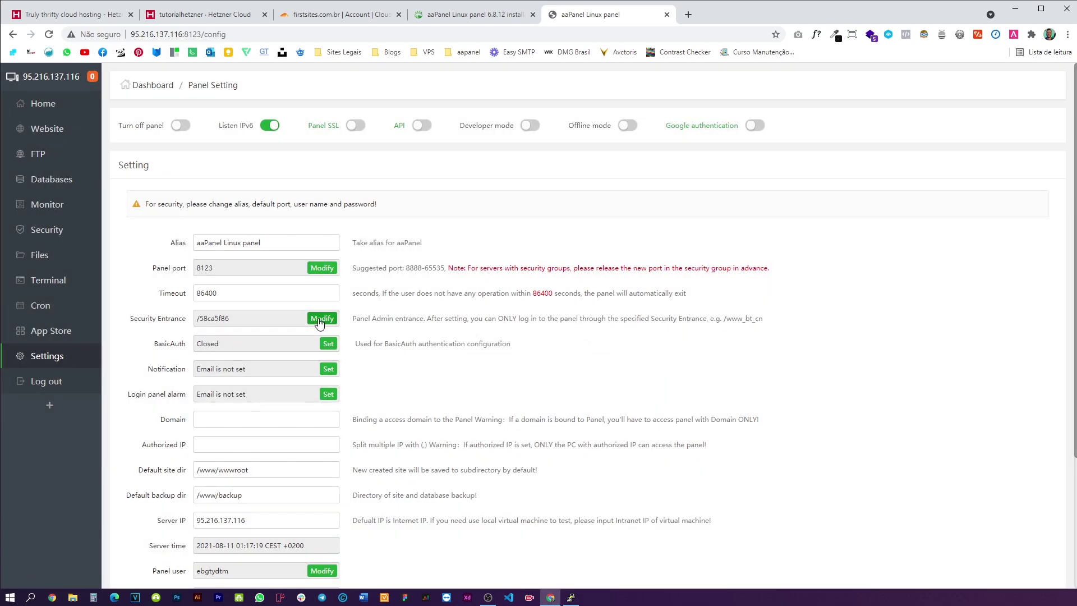
{"action": "left_click", "coordinate": [319, 322]}
{"action": "double_click", "coordinate": [510, 329]}
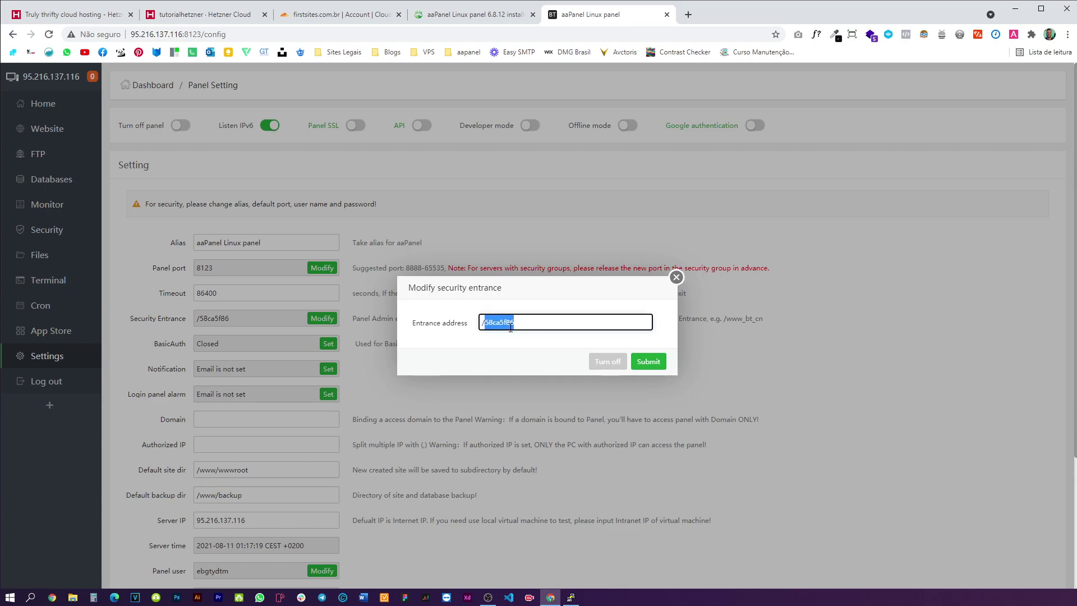
{"action": "type", "text": "eaglesites"}
{"action": "left_click", "coordinate": [648, 361]}
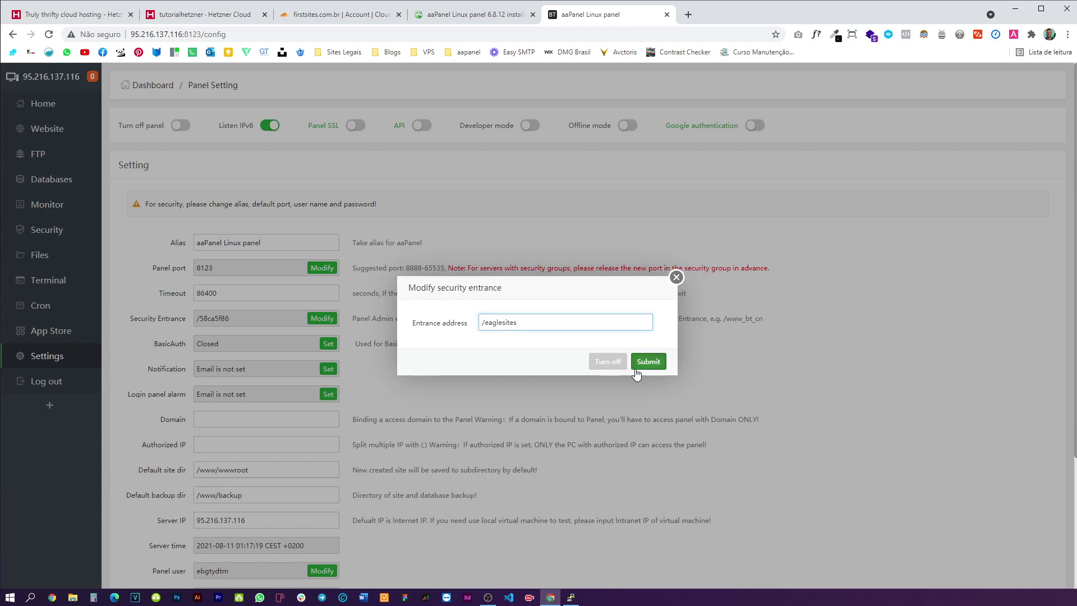
- Set the panel alias to Eagle Sites and save
{"action": "type", "text": "E"}
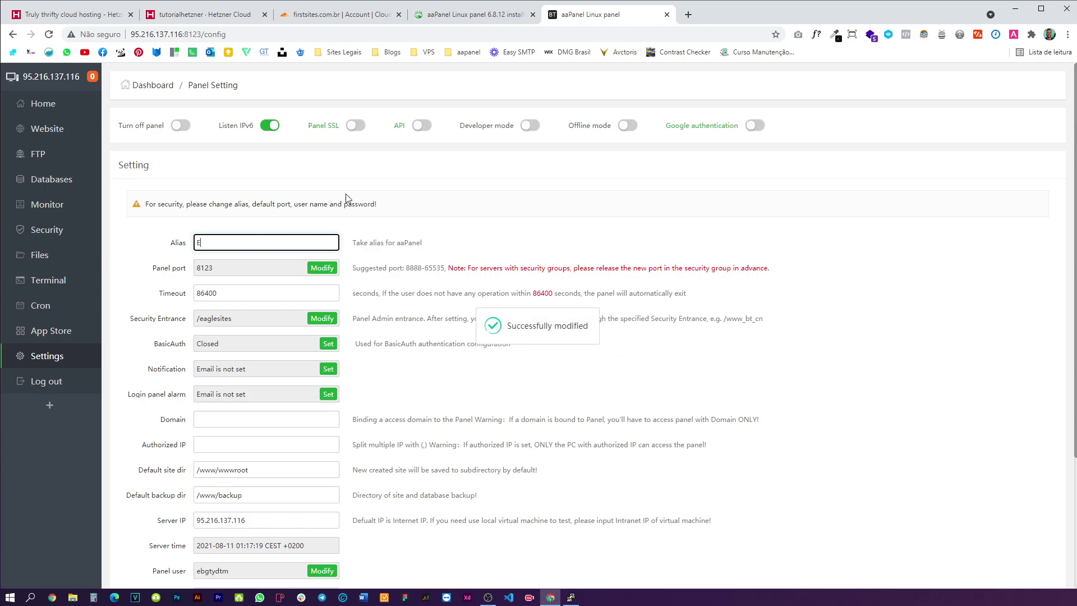
{"action": "type", "text": "agle Sites"}
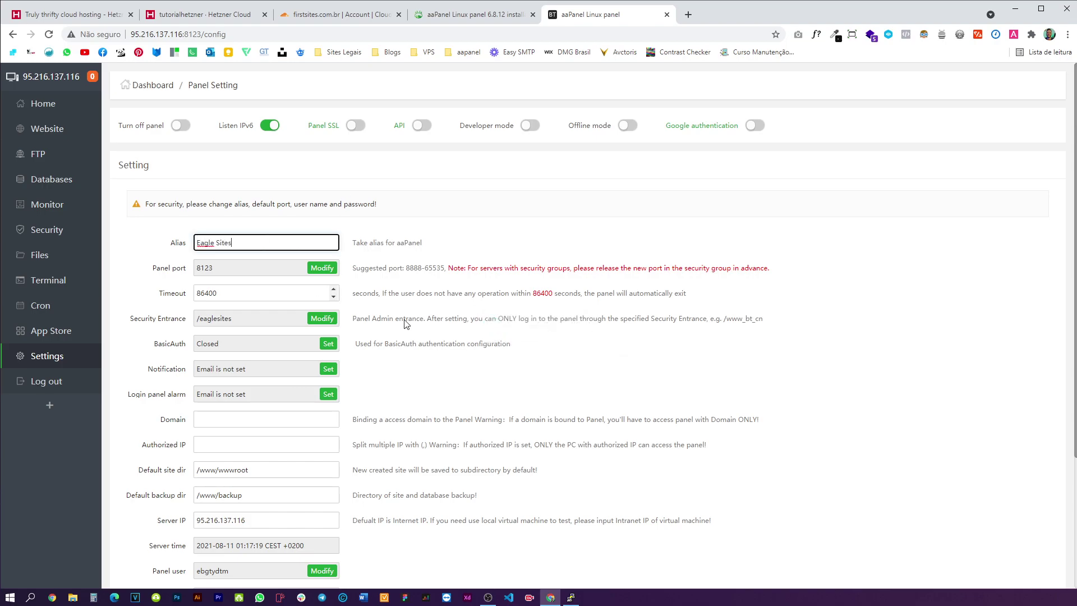
{"action": "scroll", "coordinate": [598, 385], "scroll_direction": "down", "scroll_amount": 3}
{"action": "left_click", "coordinate": [260, 531]}
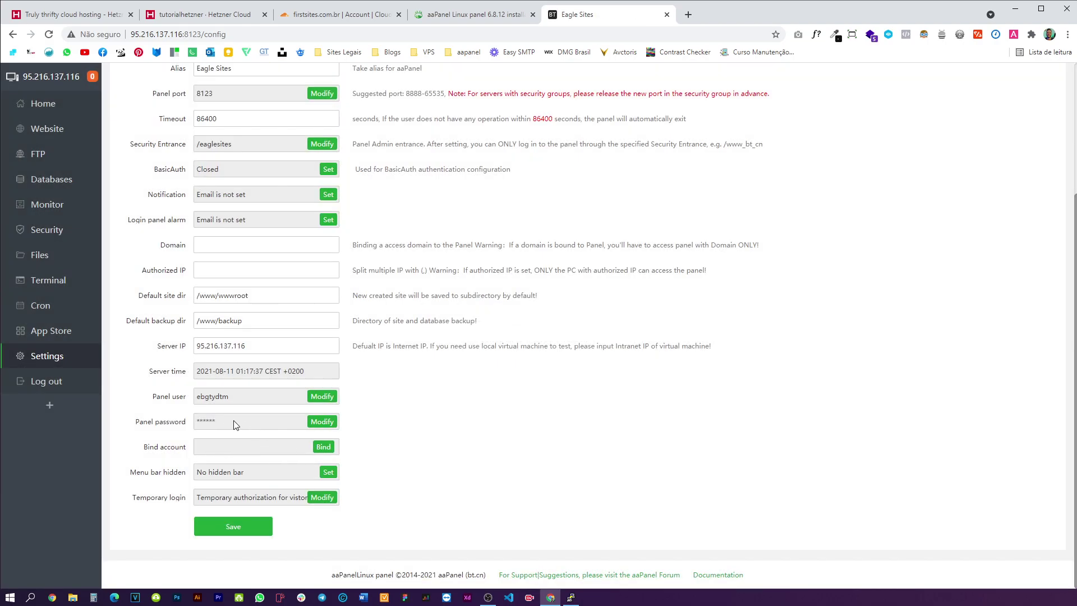
- Change the aaPanel panel username to the new login name, entered twice and confirmed
{"action": "left_click", "coordinate": [323, 396]}
{"action": "left_click", "coordinate": [571, 313]}
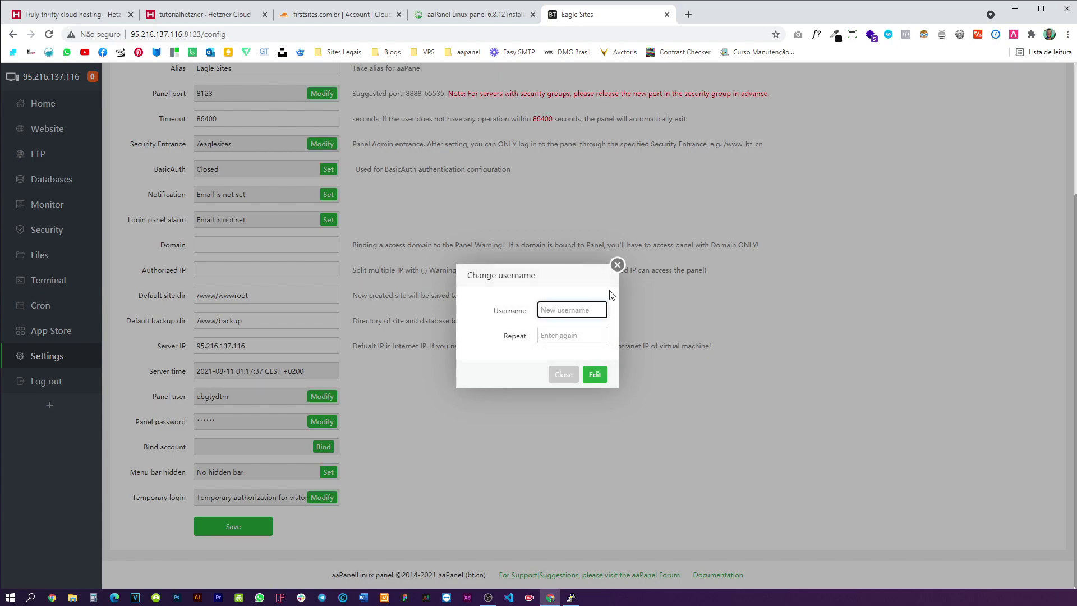
{"action": "key", "text": "Tab"}
{"action": "left_click", "coordinate": [595, 374]}
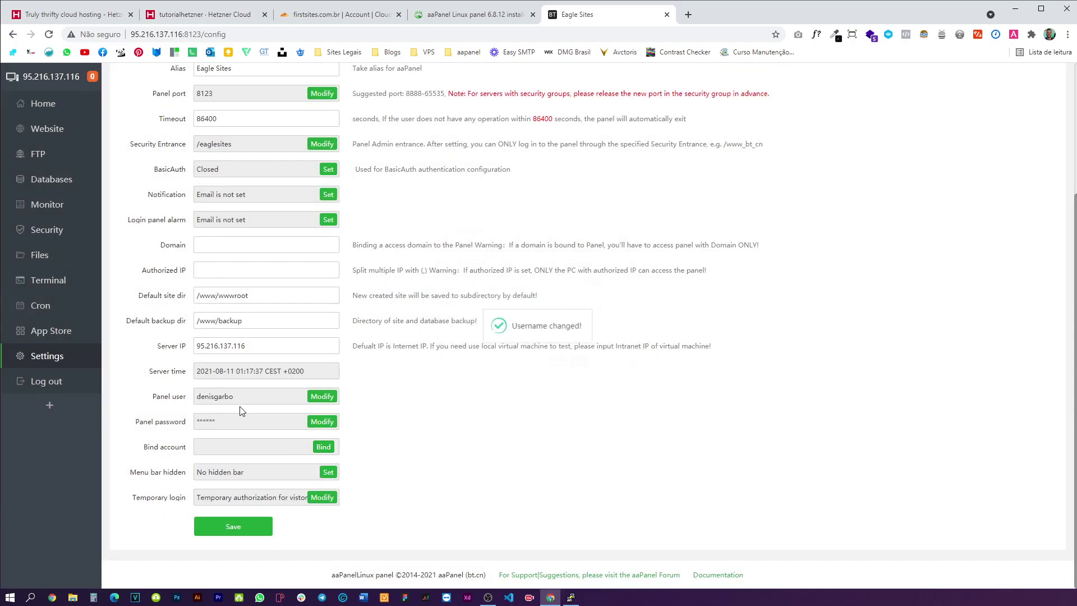
- Begin entering the new panel password, correcting stray characters along the way
{"action": "left_click", "coordinate": [322, 421]}
{"action": "left_click", "coordinate": [567, 309]}
{"action": "type", "text": "S"}
{"action": "left_click_drag", "start_coordinate": [566, 309], "coordinate": [538, 312]}
{"action": "key", "text": "BackSpace"}
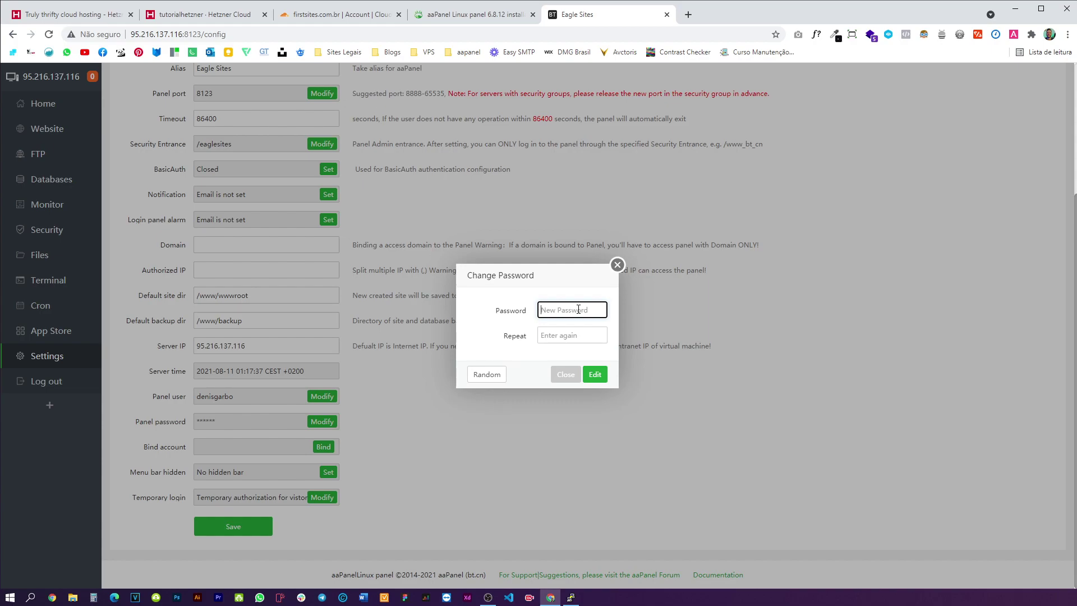
{"action": "type", "text": "ding"}
{"action": "key", "text": "BackSpace"}
{"action": "key", "text": "BackSpace"}
{"action": "key", "text": "BackSpace"}
{"action": "key", "text": "BackSpace"}
{"action": "type", "text": "D"}
- Copy the new password into the repeat field, confirm it, save settings and return Home
{"action": "left_click_drag", "start_coordinate": [598, 312], "coordinate": [530, 308]}
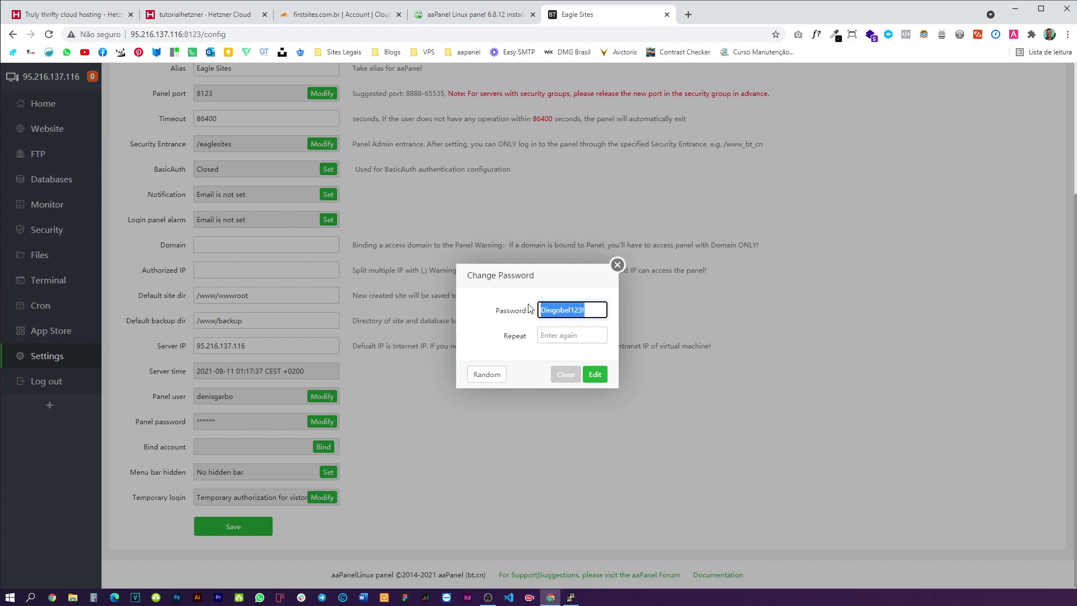
{"action": "key", "text": "ctrl+c"}
{"action": "left_click", "coordinate": [566, 334]}
{"action": "key", "text": "ctrl+v"}
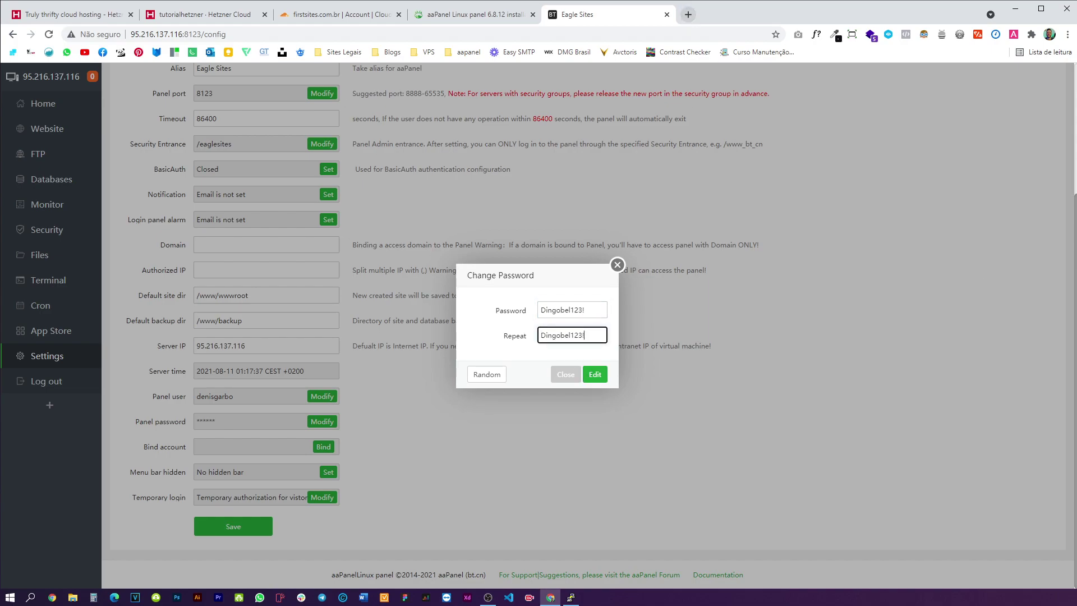
{"action": "left_click", "coordinate": [688, 15]}
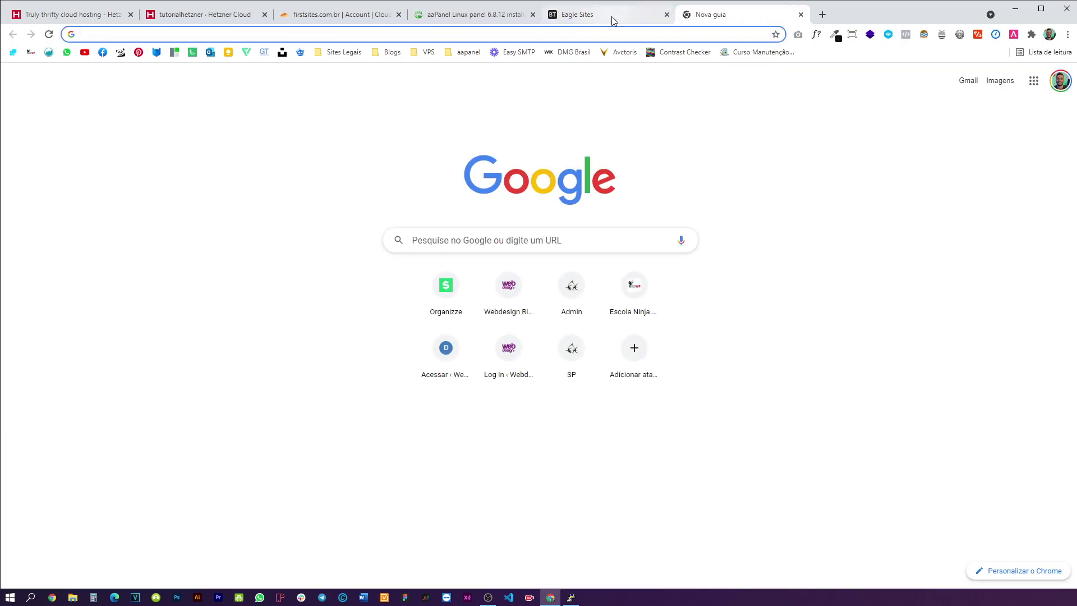
{"action": "key", "text": "ctrl+v"}
{"action": "left_click", "coordinate": [632, 14]}
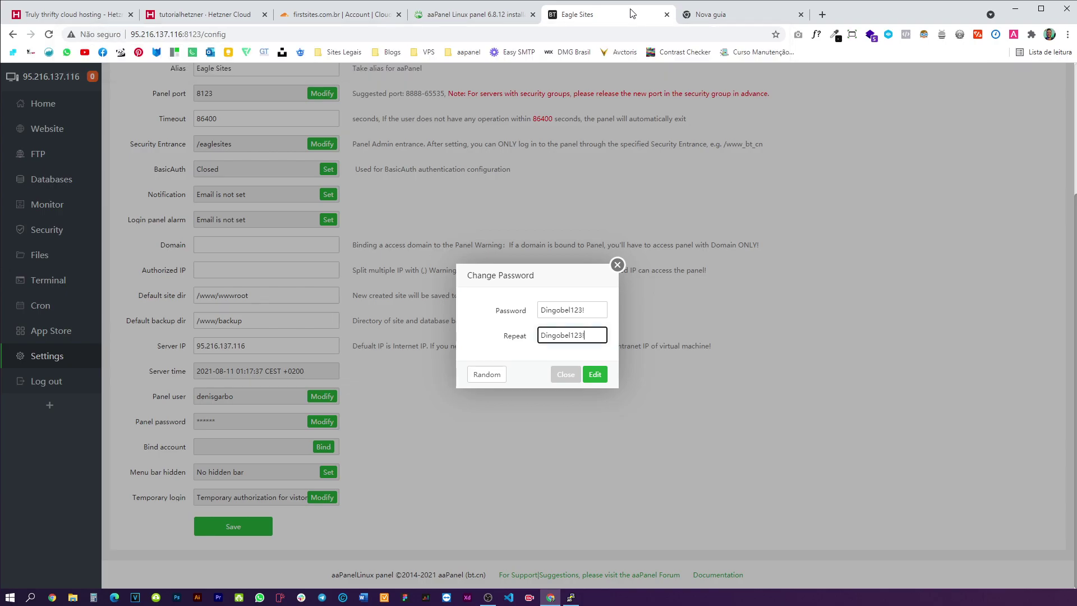
{"action": "left_click", "coordinate": [595, 374]}
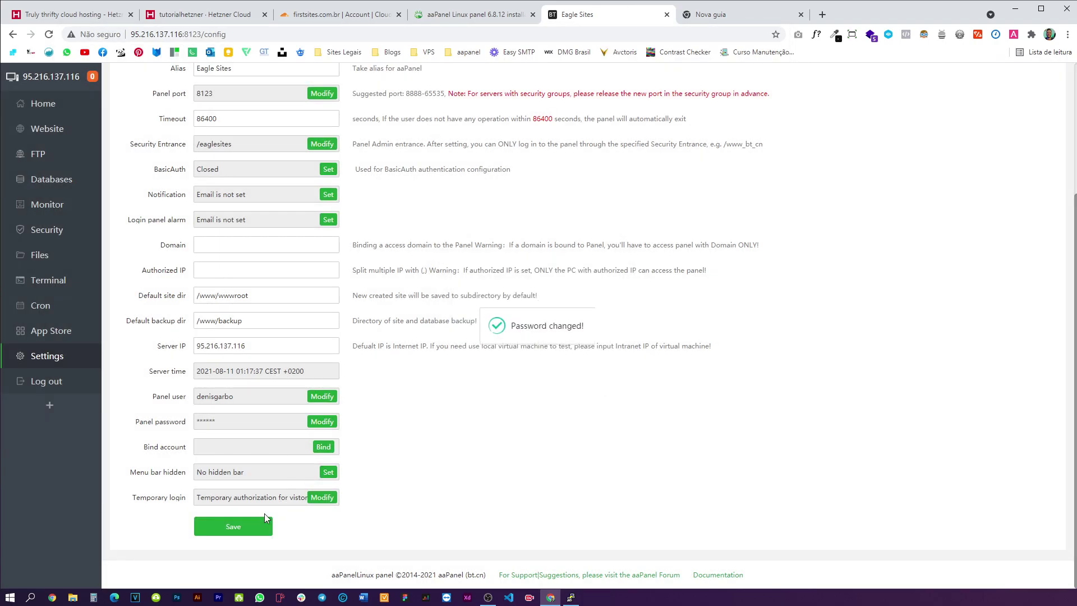
{"action": "left_click", "coordinate": [251, 519]}
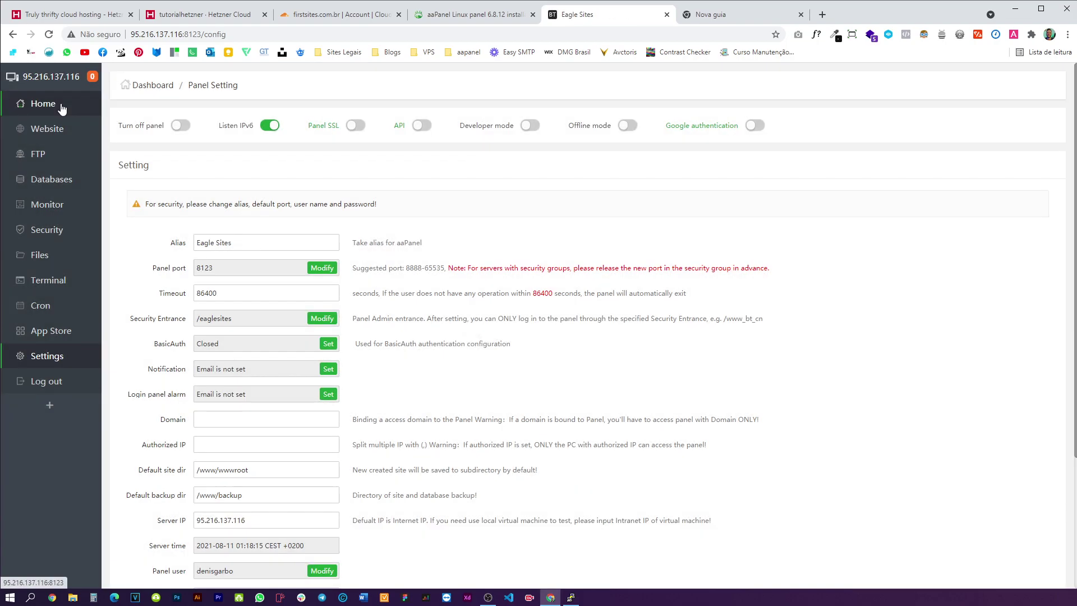
{"action": "left_click", "coordinate": [60, 104]}
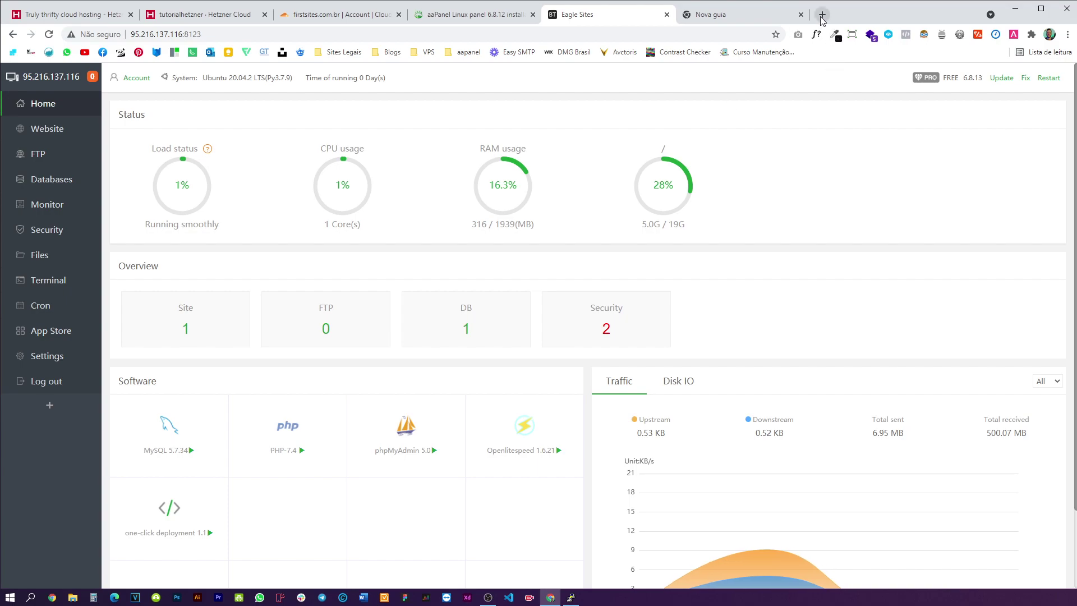
- Load eaglesites.com.br in a new tab, which shows a DNS error
{"action": "left_click", "coordinate": [822, 14]}
{"action": "type", "text": "eaglesites.com.br"}
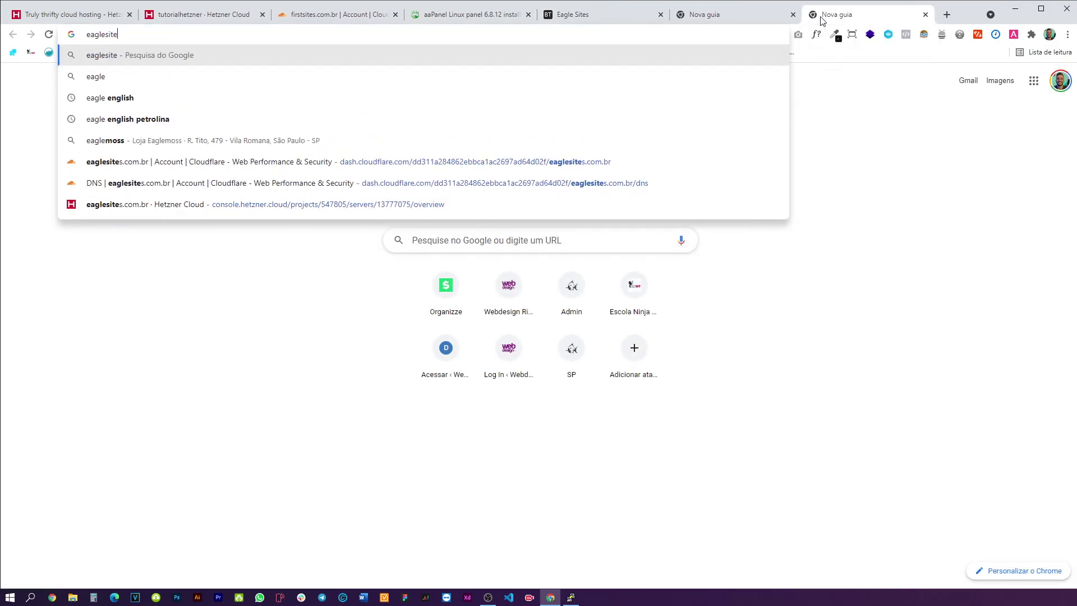
{"action": "key", "text": "Return"}
{"action": "double_click", "coordinate": [379, 279]}
- Select the eaglesites.com.br site from Cloudflare's site list
{"action": "left_click", "coordinate": [309, 21]}
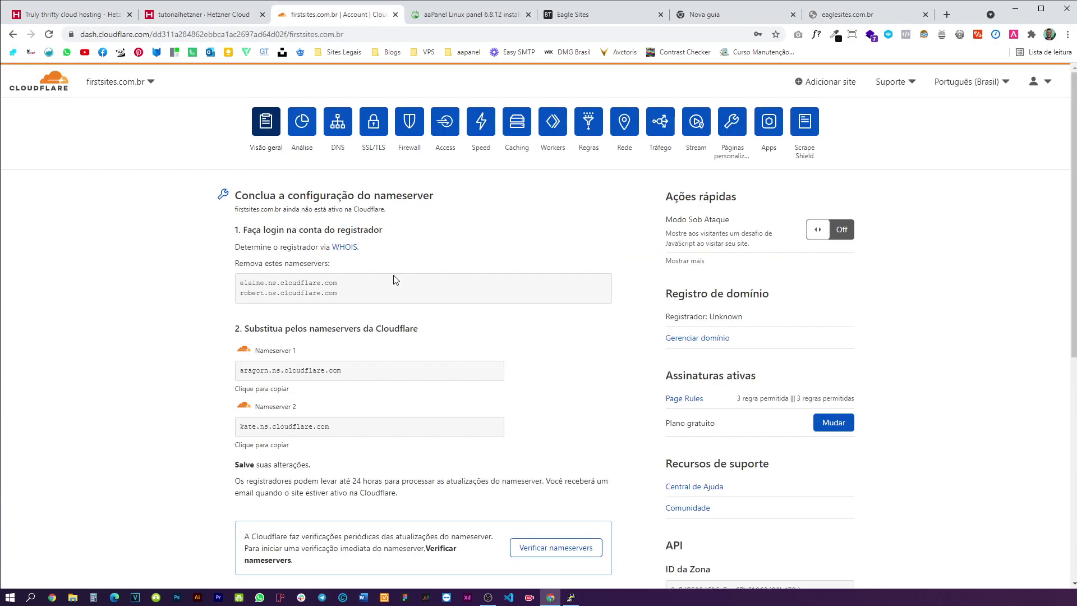
{"action": "scroll", "coordinate": [366, 308], "scroll_direction": "down", "scroll_amount": 5}
{"action": "scroll", "coordinate": [377, 344], "scroll_direction": "up", "scroll_amount": 5}
{"action": "left_click", "coordinate": [118, 81]}
{"action": "left_click", "coordinate": [150, 194]}
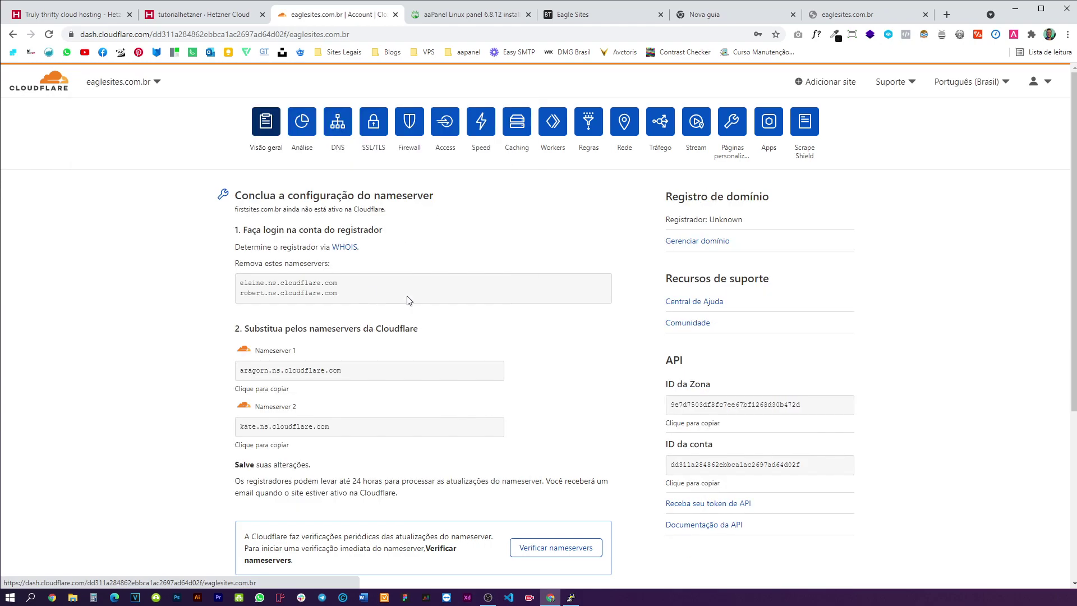
{"action": "scroll", "coordinate": [464, 384], "scroll_direction": "down", "scroll_amount": 1}
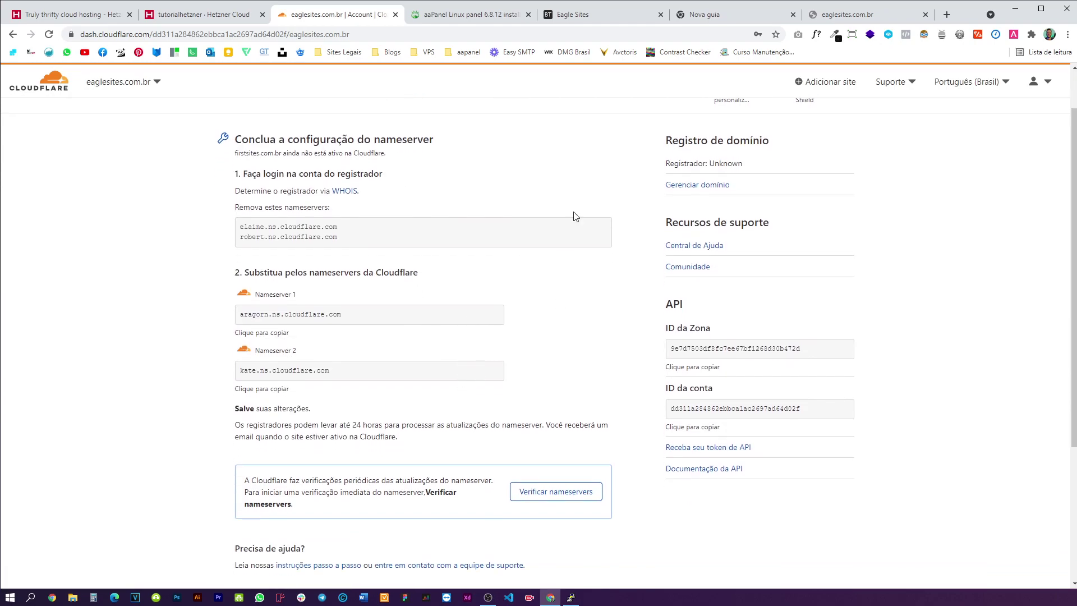
{"action": "left_click", "coordinate": [607, 17]}
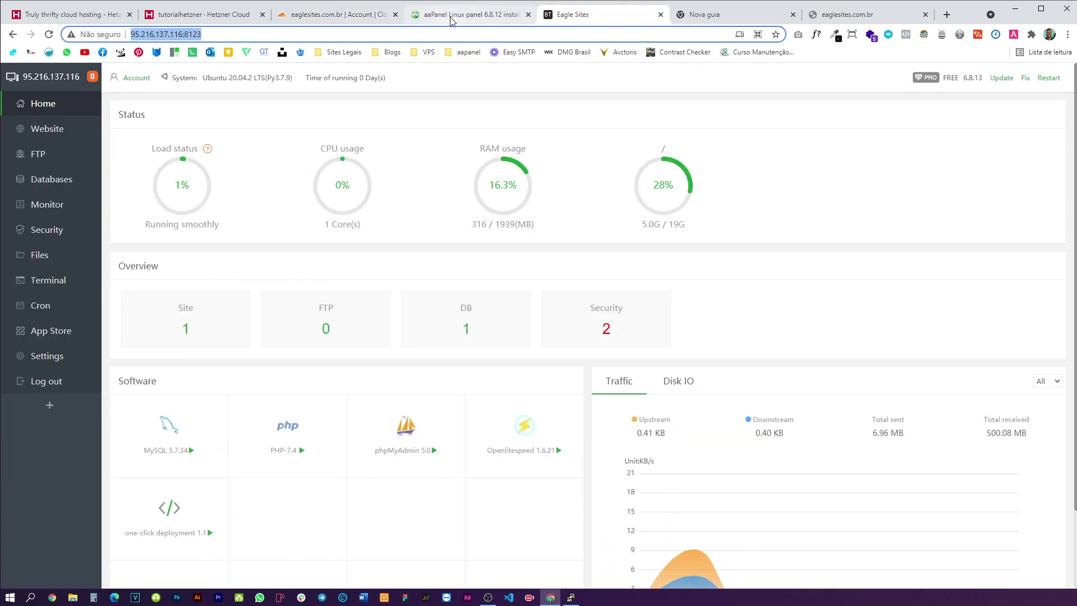
- Copy the server's IPv4 address from Hetzner and return to the Cloudflare tab
{"action": "left_click", "coordinate": [453, 16]}
{"action": "left_click", "coordinate": [205, 16]}
{"action": "left_click", "coordinate": [312, 117]}
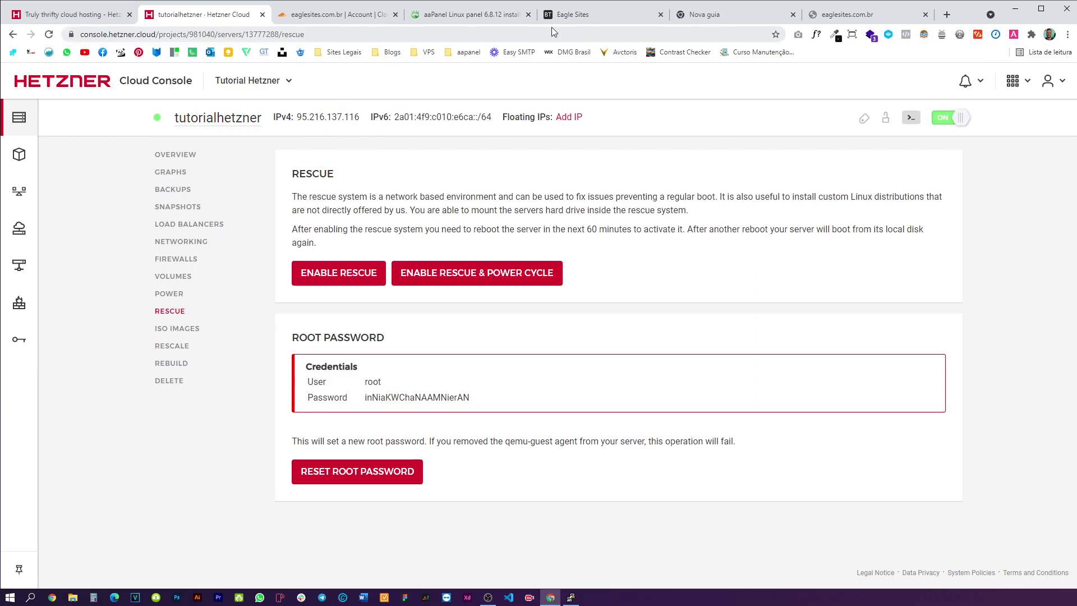
{"action": "left_click", "coordinate": [600, 17]}
{"action": "left_click", "coordinate": [712, 17]}
{"action": "left_click", "coordinate": [465, 17]}
{"action": "left_click", "coordinate": [351, 17]}
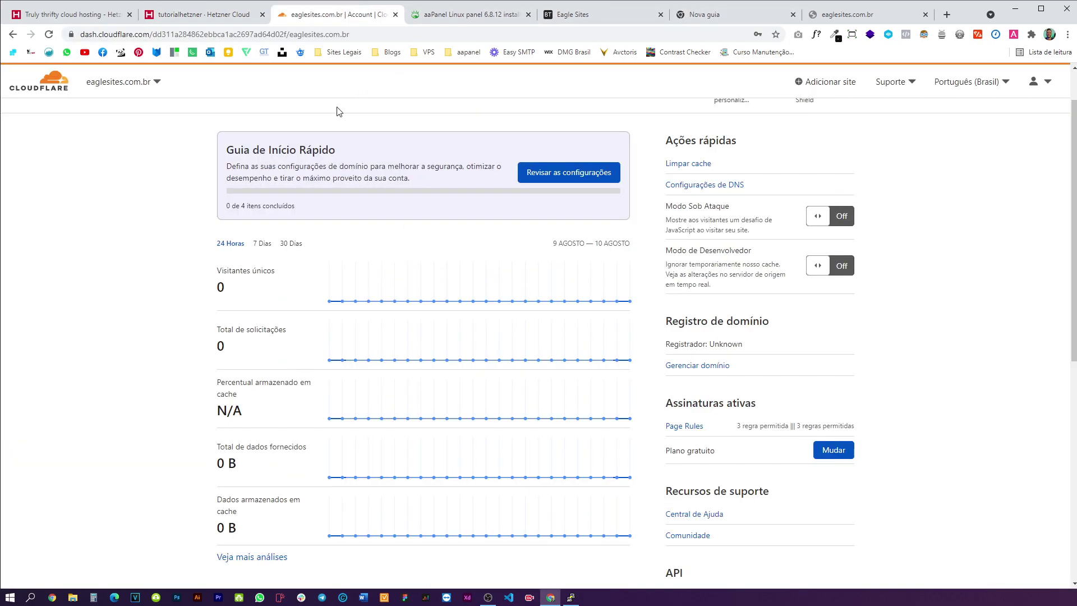
{"action": "scroll", "coordinate": [448, 200], "scroll_direction": "up", "scroll_amount": 2}
- Add an A record named @ pointing to 95.216.137.116 in eaglesites.com.br's Cloudflare DNS
{"action": "left_click", "coordinate": [341, 126]}
{"action": "scroll", "coordinate": [341, 264], "scroll_direction": "down", "scroll_amount": 1}
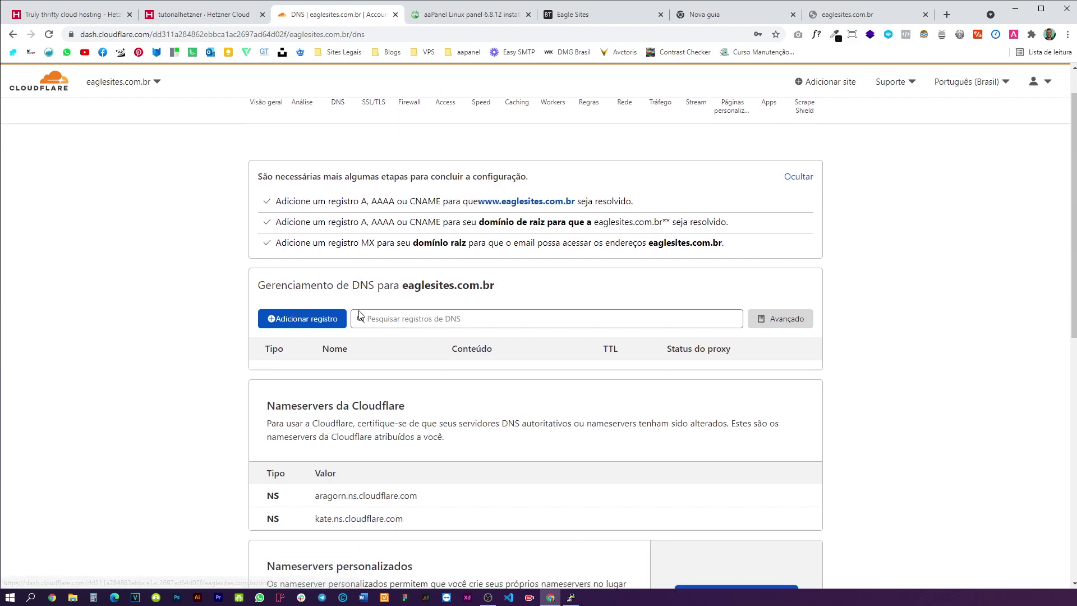
{"action": "scroll", "coordinate": [341, 263], "scroll_direction": "up", "scroll_amount": 1}
{"action": "left_click_drag", "start_coordinate": [277, 190], "coordinate": [473, 190]}
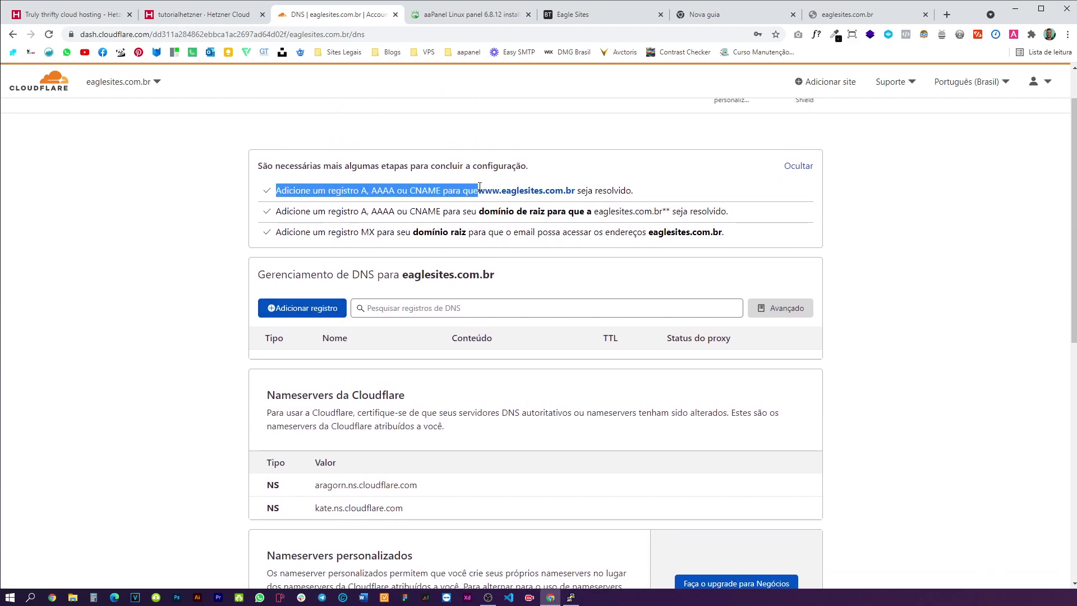
{"action": "left_click", "coordinate": [588, 197]}
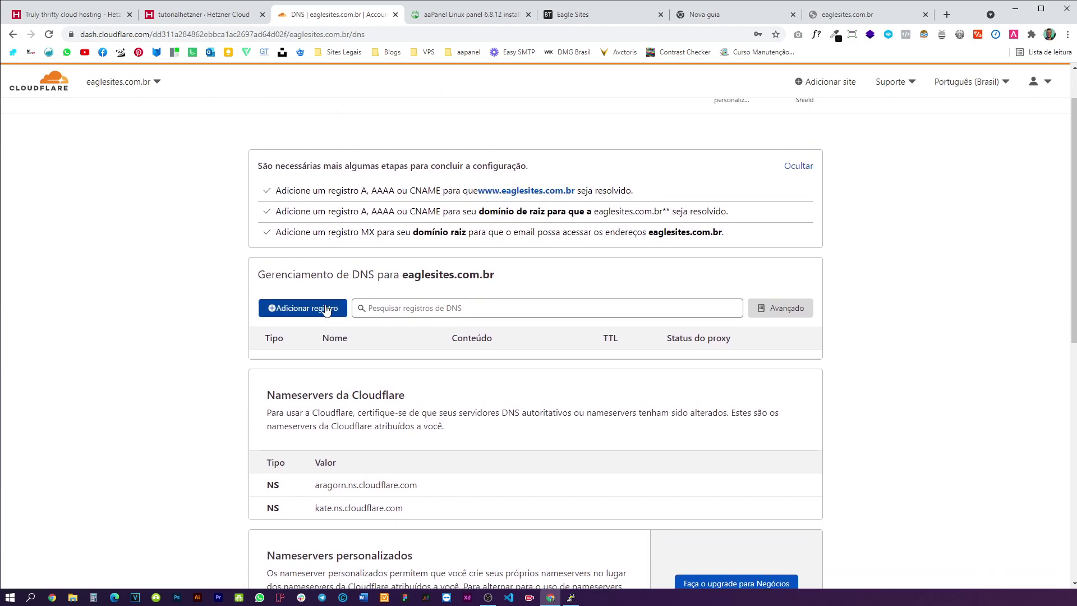
{"action": "left_click", "coordinate": [303, 308]}
{"action": "left_click", "coordinate": [398, 377]}
{"action": "type", "text": "@"}
{"action": "left_click", "coordinate": [494, 374]}
{"action": "key", "text": "ctrl+v"}
{"action": "left_click", "coordinate": [799, 405]}
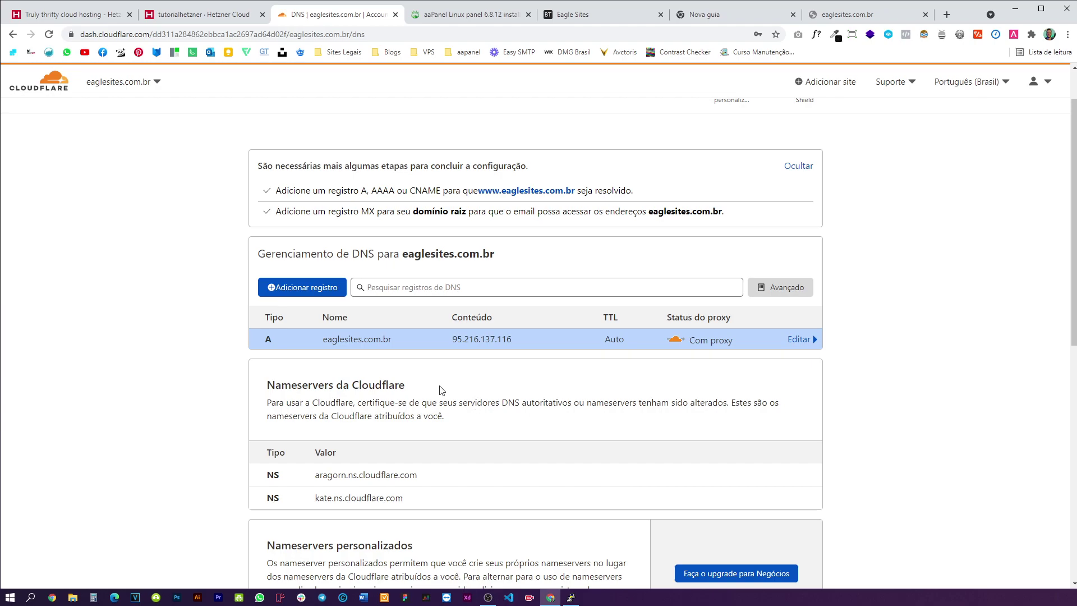
{"action": "left_click", "coordinate": [830, 14]}
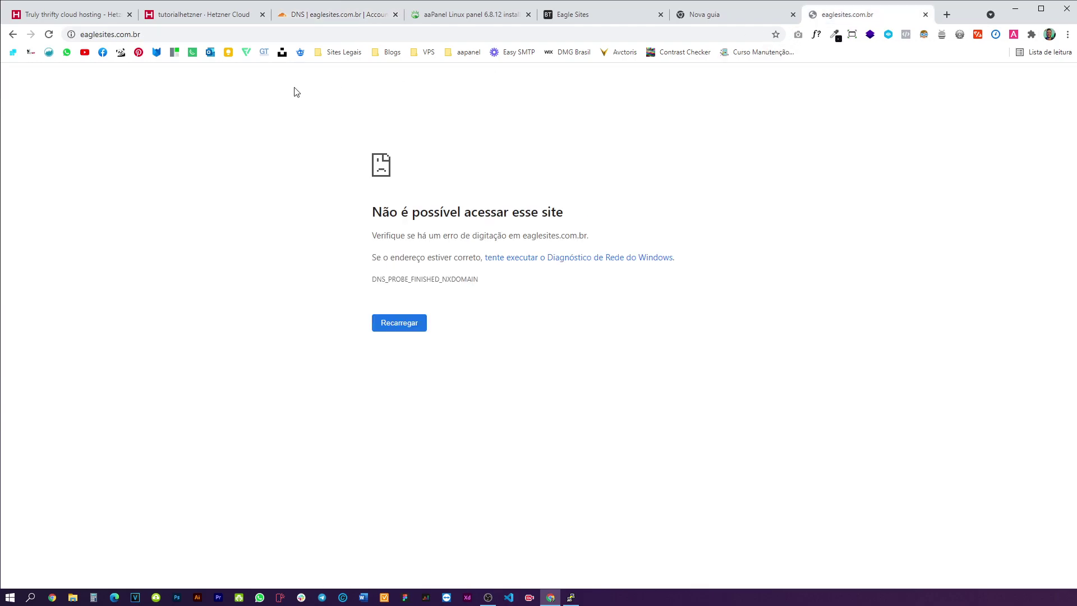
- Reload eaglesites.com.br and review the aaPanel, guide and Cloudflare DNS tabs
{"action": "left_click", "coordinate": [49, 36]}
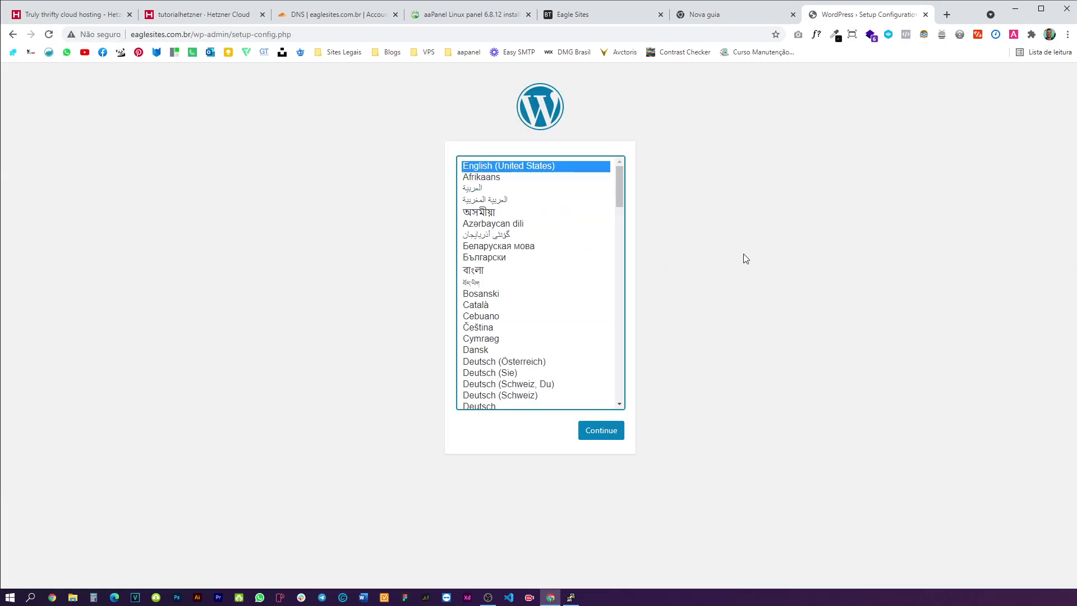
{"action": "left_click", "coordinate": [607, 17]}
{"action": "left_click", "coordinate": [471, 15]}
{"action": "left_click", "coordinate": [356, 16]}
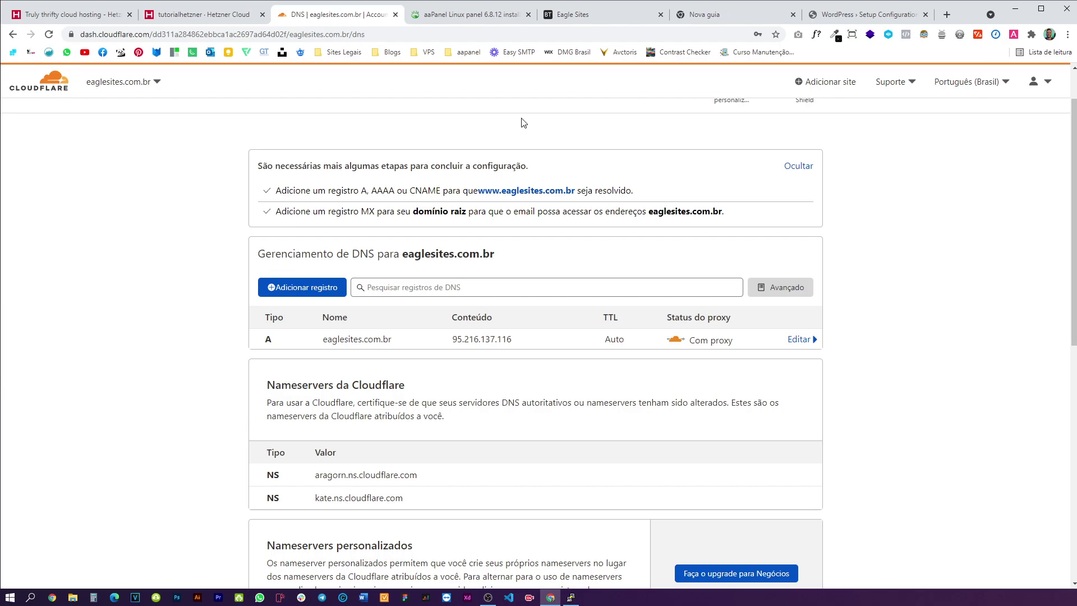
{"action": "left_click", "coordinate": [471, 15]}
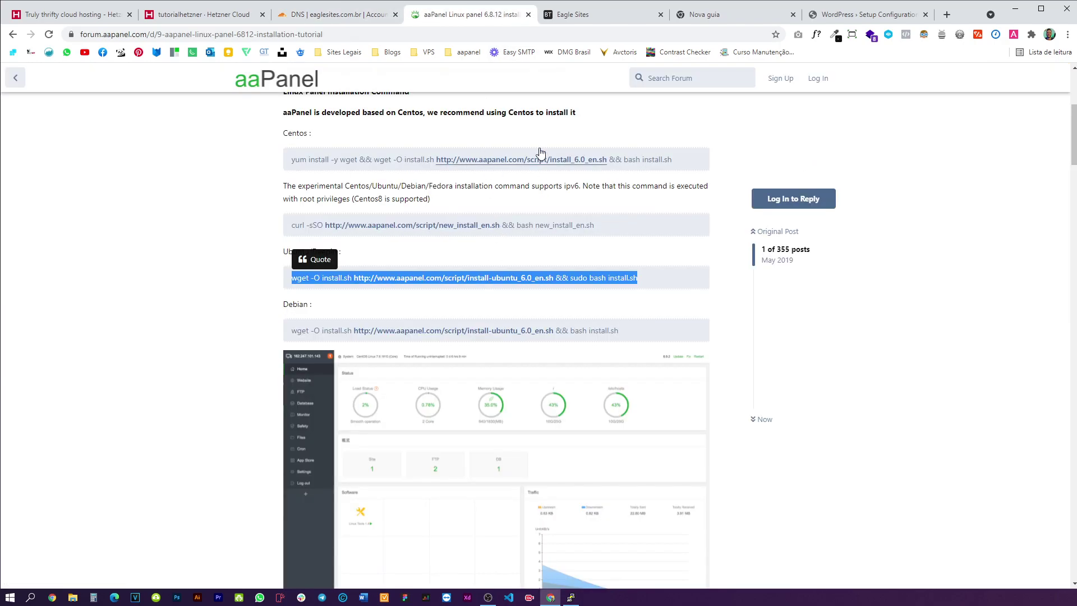
{"action": "left_click", "coordinate": [597, 17]}
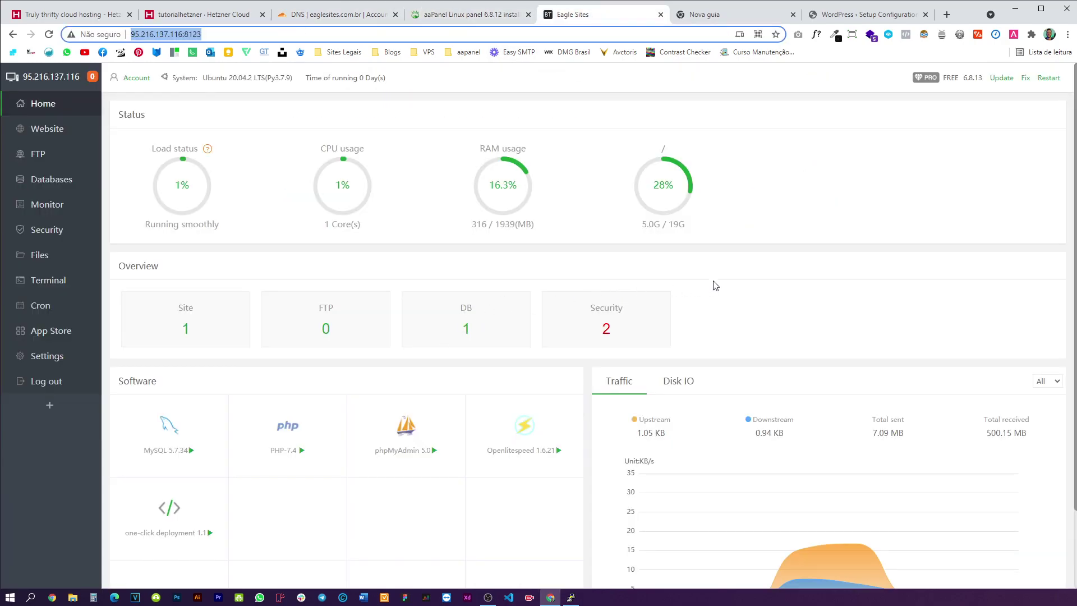
{"action": "scroll", "coordinate": [789, 247], "scroll_direction": "down", "scroll_amount": 3}
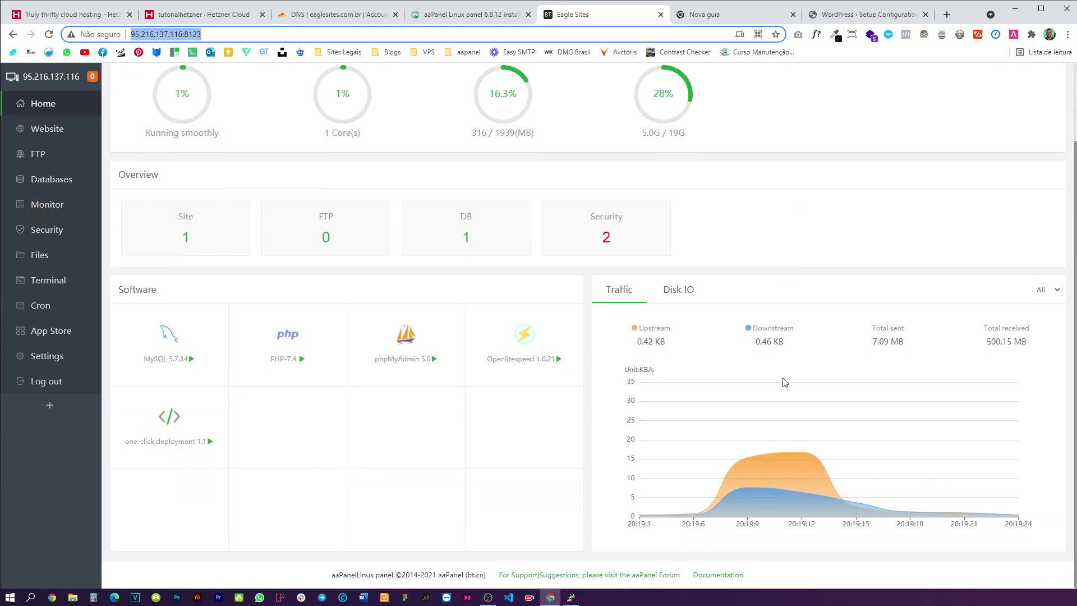
{"action": "scroll", "coordinate": [782, 380], "scroll_direction": "up", "scroll_amount": 3}
- Choose Português do Brasil as the WordPress setup language and continue
{"action": "left_click", "coordinate": [855, 13]}
{"action": "scroll", "coordinate": [530, 325], "scroll_direction": "down", "scroll_amount": 20}
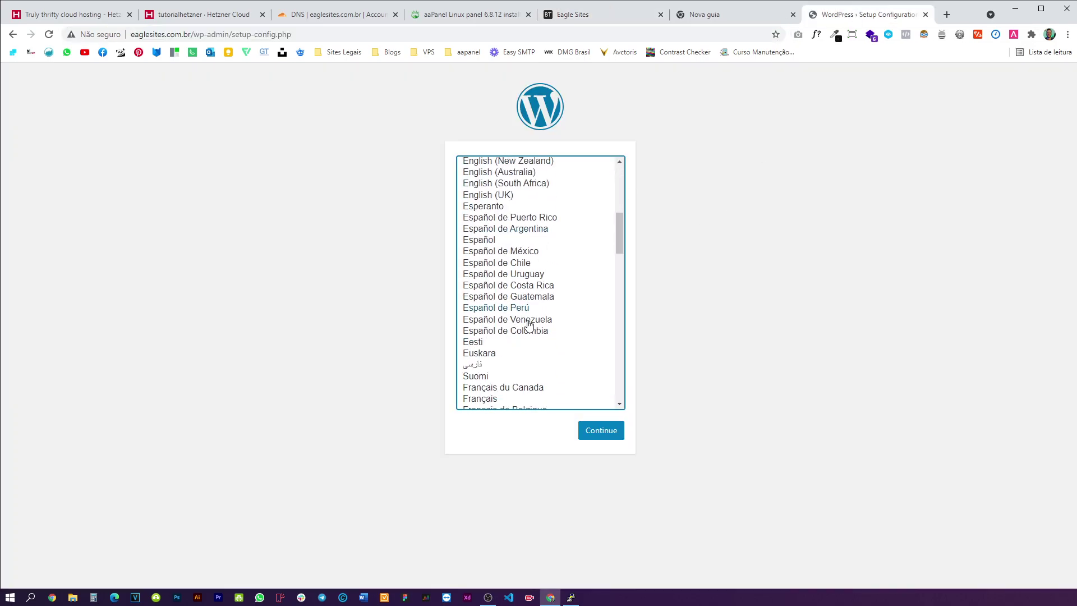
{"action": "scroll", "coordinate": [534, 332], "scroll_direction": "up", "scroll_amount": 5}
{"action": "scroll", "coordinate": [558, 353], "scroll_direction": "down", "scroll_amount": 1}
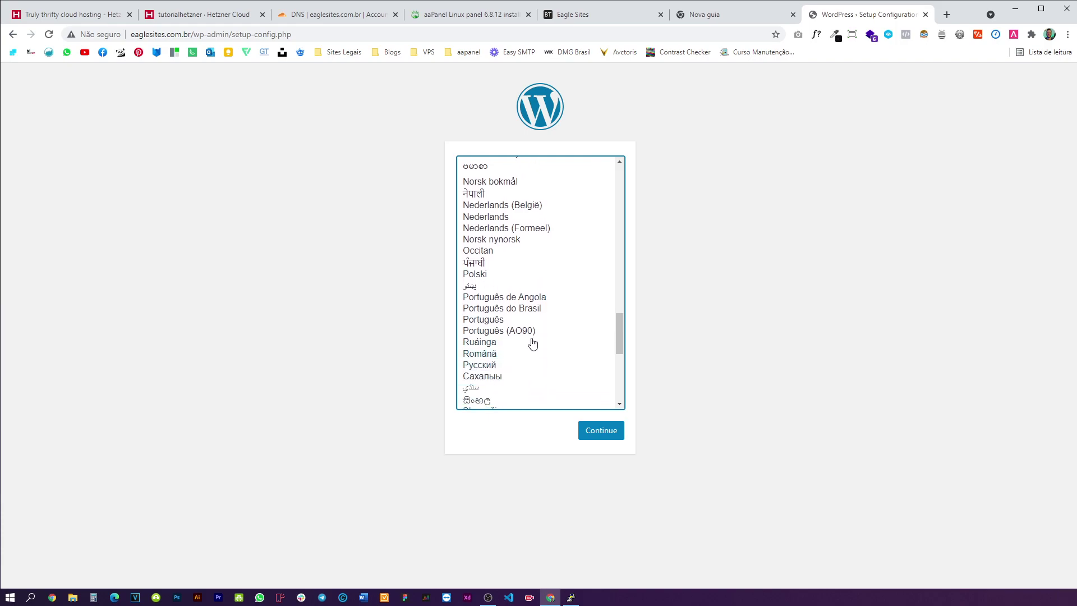
{"action": "left_click", "coordinate": [521, 311]}
{"action": "left_click", "coordinate": [599, 438]}
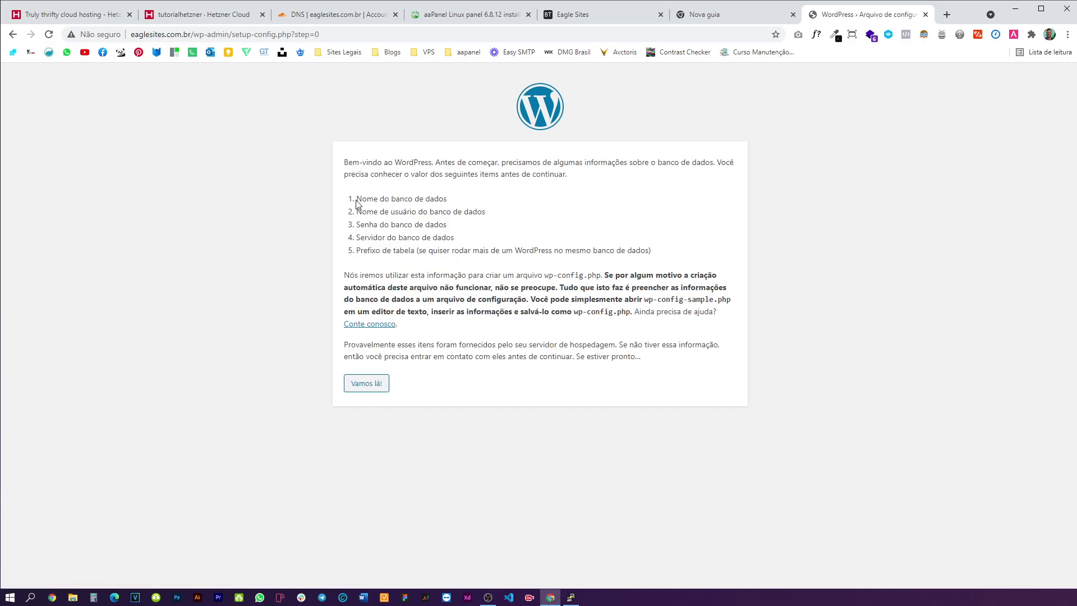
- Open WordPress's database connection form and select the default database name
{"action": "left_click_drag", "start_coordinate": [357, 203], "coordinate": [468, 203]}
{"action": "left_click_drag", "start_coordinate": [357, 211], "coordinate": [492, 214]}
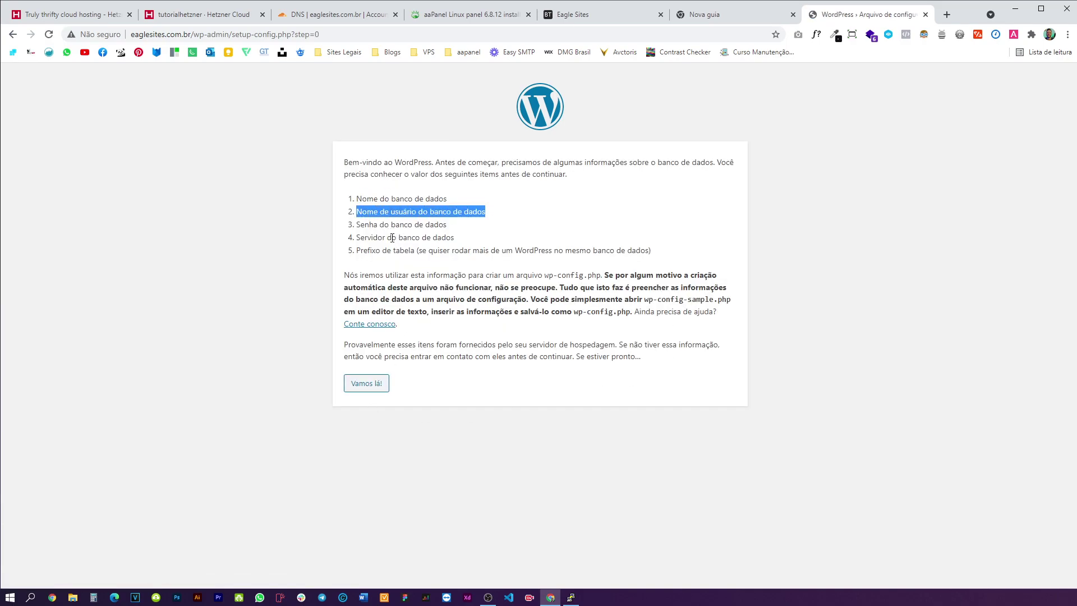
{"action": "left_click", "coordinate": [380, 382]}
{"action": "left_click_drag", "start_coordinate": [476, 204], "coordinate": [461, 205]}
{"action": "double_click", "coordinate": [461, 205]}
- Copy the eaglesites_com_ database name from aaPanel's database list
{"action": "left_click", "coordinate": [701, 18]}
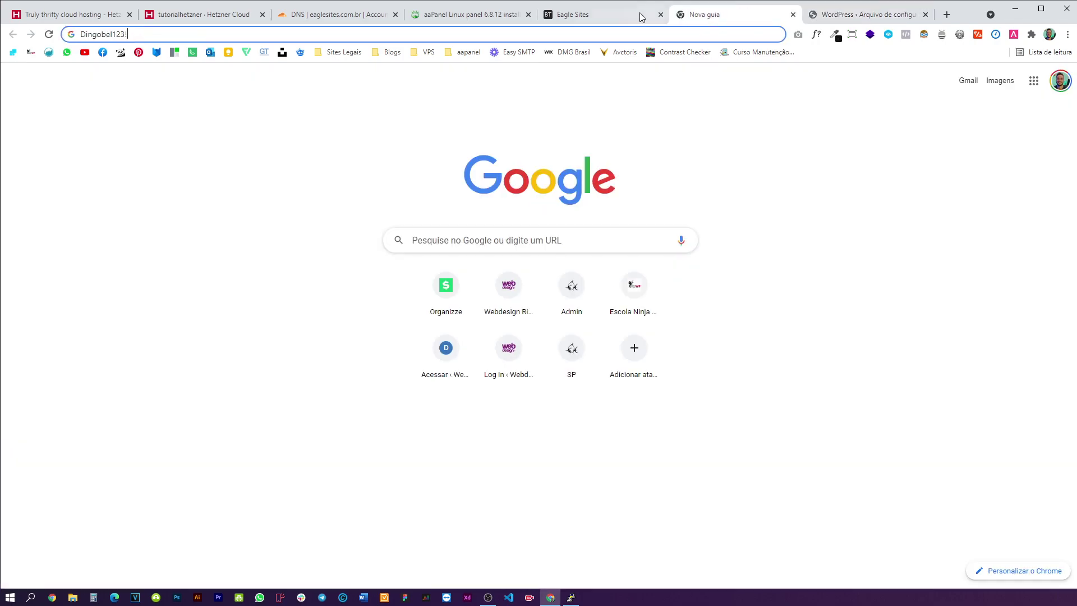
{"action": "left_click", "coordinate": [617, 14]}
{"action": "left_click", "coordinate": [47, 129]}
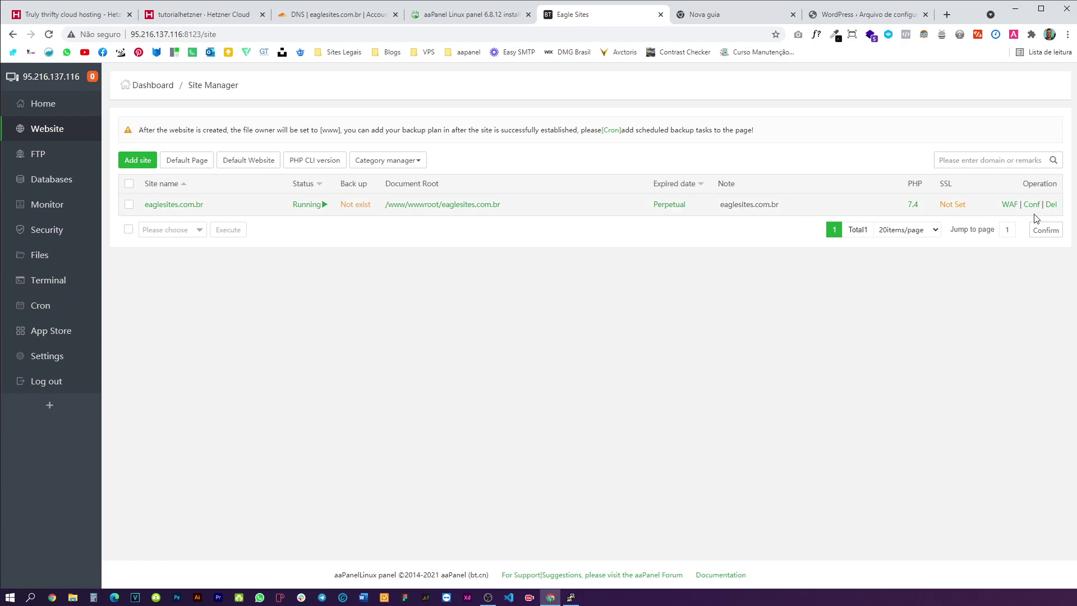
{"action": "left_click", "coordinate": [60, 181]}
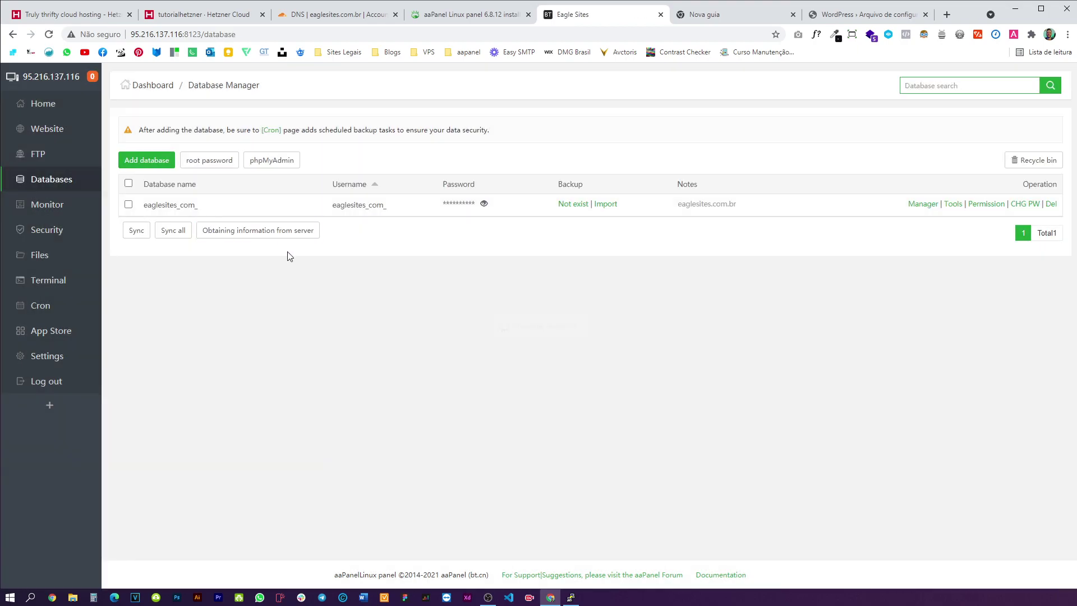
{"action": "left_click_drag", "start_coordinate": [384, 205], "coordinate": [338, 207]}
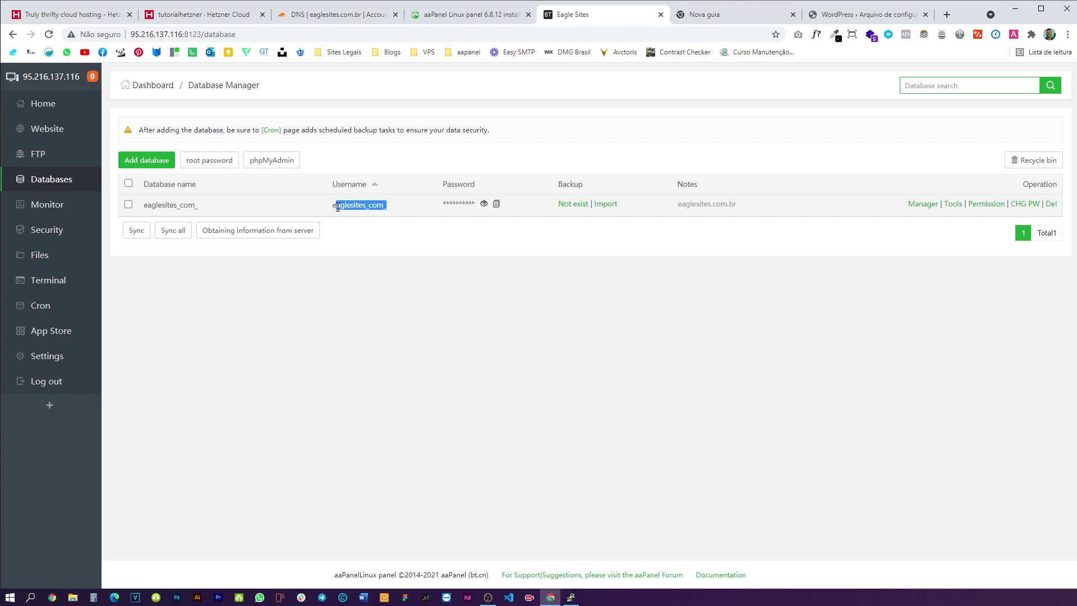
{"action": "left_click_drag", "start_coordinate": [197, 205], "coordinate": [143, 205]}
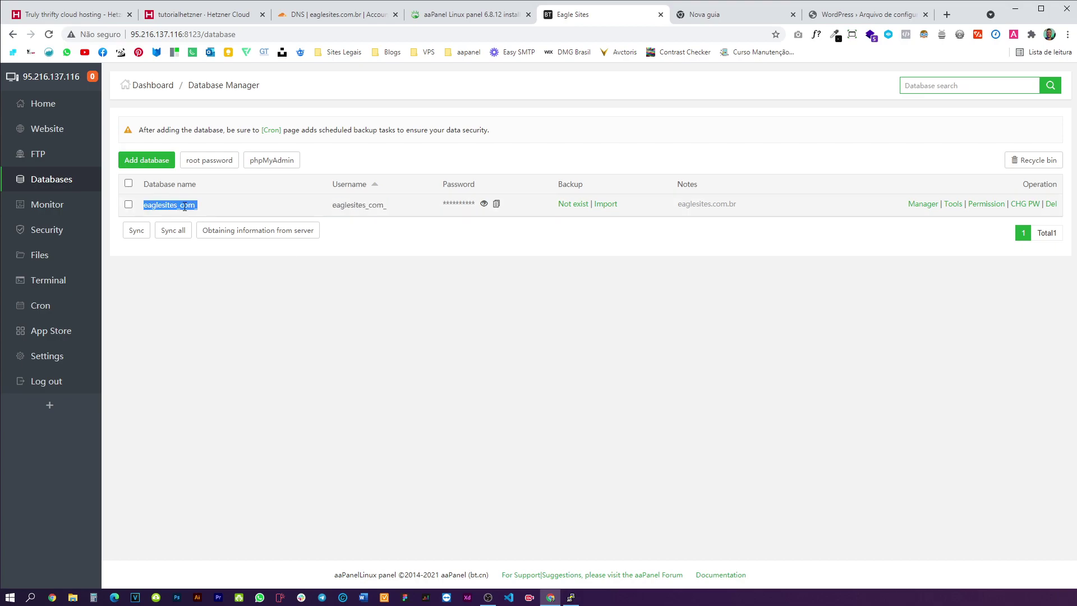
- Paste eaglesites_com_ as both database name and username in the WordPress form
{"action": "left_click", "coordinate": [858, 14]}
{"action": "double_click", "coordinate": [455, 203]}
{"action": "key", "text": "ctrl+v"}
{"action": "double_click", "coordinate": [451, 236]}
{"action": "key", "text": "ctrl+v"}
{"action": "left_click", "coordinate": [519, 205]}
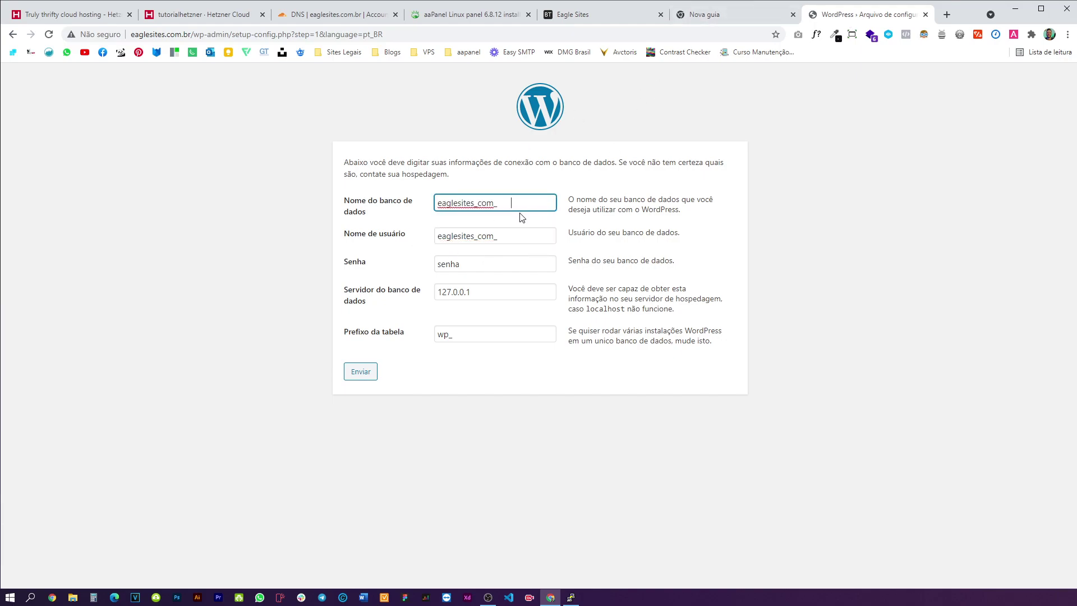
{"action": "left_click", "coordinate": [511, 259]}
- Copy the database password from aaPanel into the Senha field and submit
{"action": "left_click", "coordinate": [715, 16]}
{"action": "left_click", "coordinate": [636, 15]}
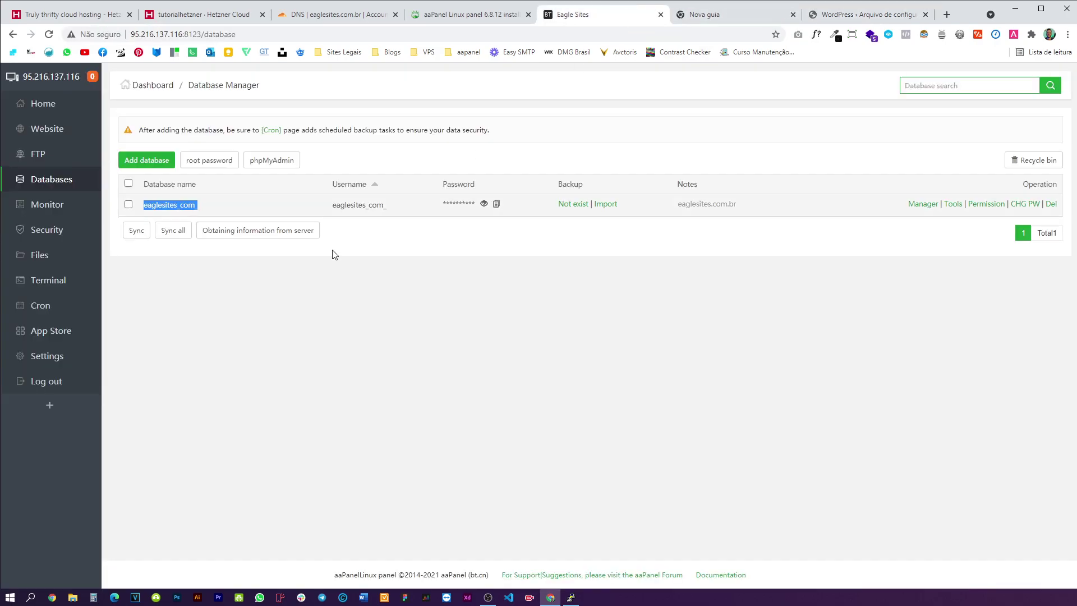
{"action": "left_click", "coordinate": [484, 204]}
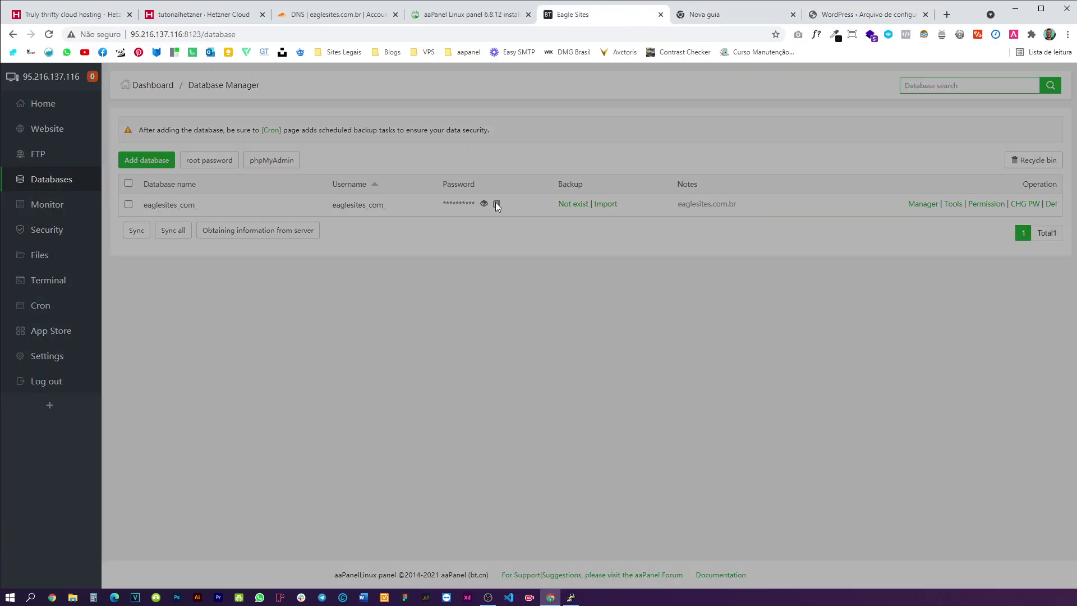
{"action": "left_click", "coordinate": [500, 204]}
{"action": "left_click", "coordinate": [850, 16]}
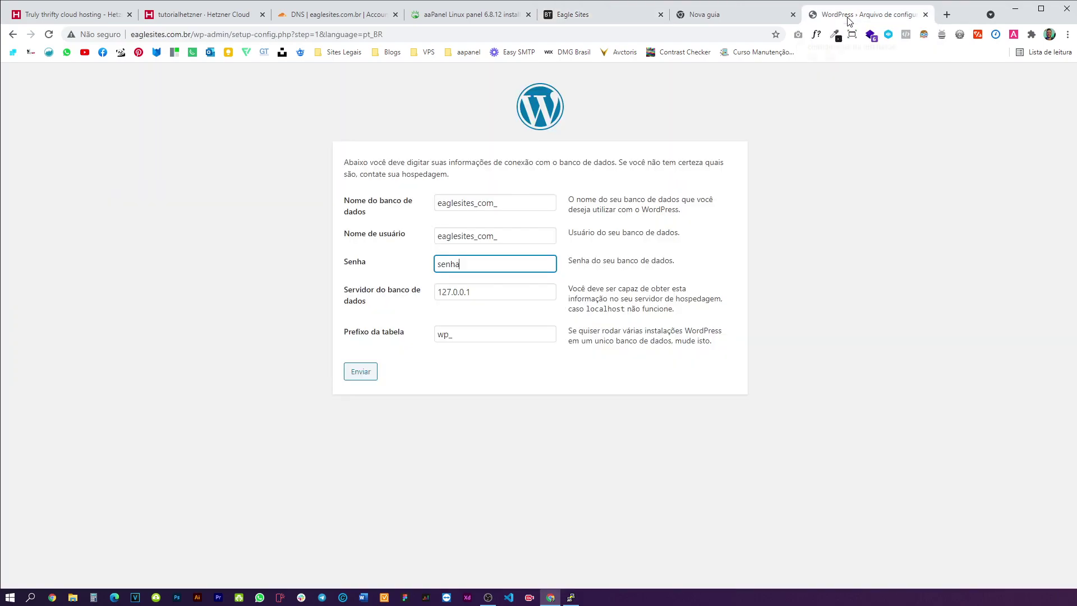
{"action": "left_click_drag", "start_coordinate": [466, 264], "coordinate": [428, 270]}
{"action": "key", "text": "ctrl+v"}
{"action": "left_click", "coordinate": [370, 374]}
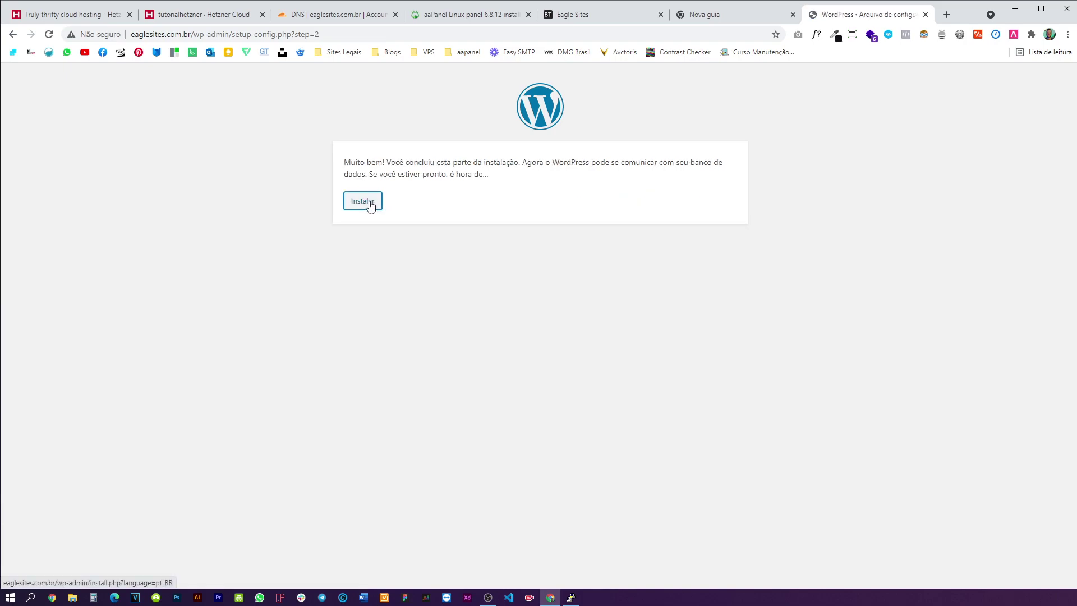
- Start the WordPress install with title Hetzner, admin username and a weak password
{"action": "left_click", "coordinate": [368, 201]}
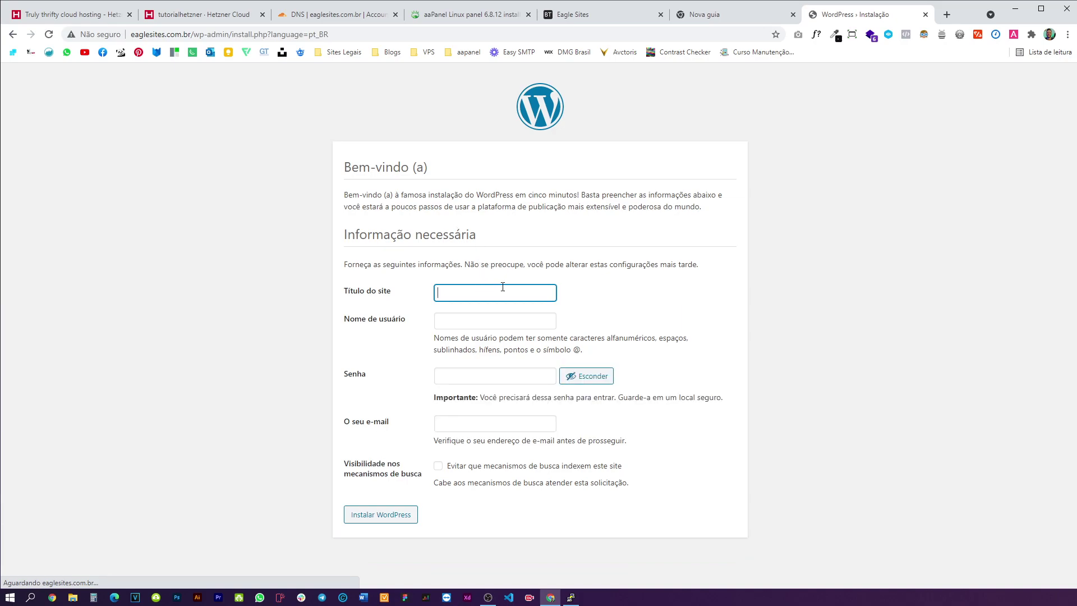
{"action": "left_click", "coordinate": [499, 291]}
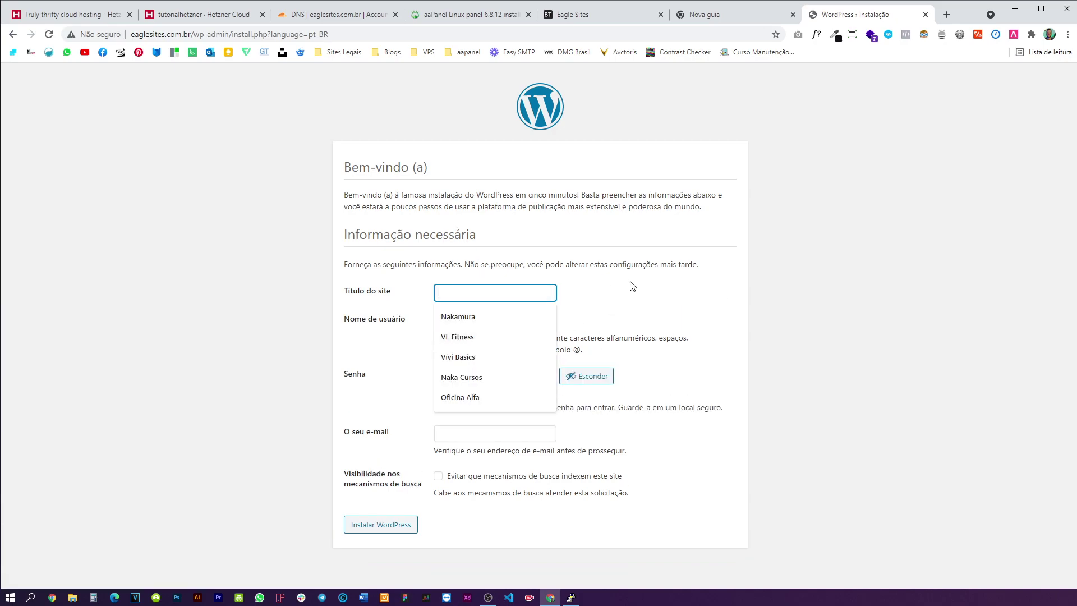
{"action": "key", "text": "Tab"}
{"action": "type", "text": "Hetzner"}
{"action": "key", "text": "Tab"}
{"action": "type", "text": "Het"}
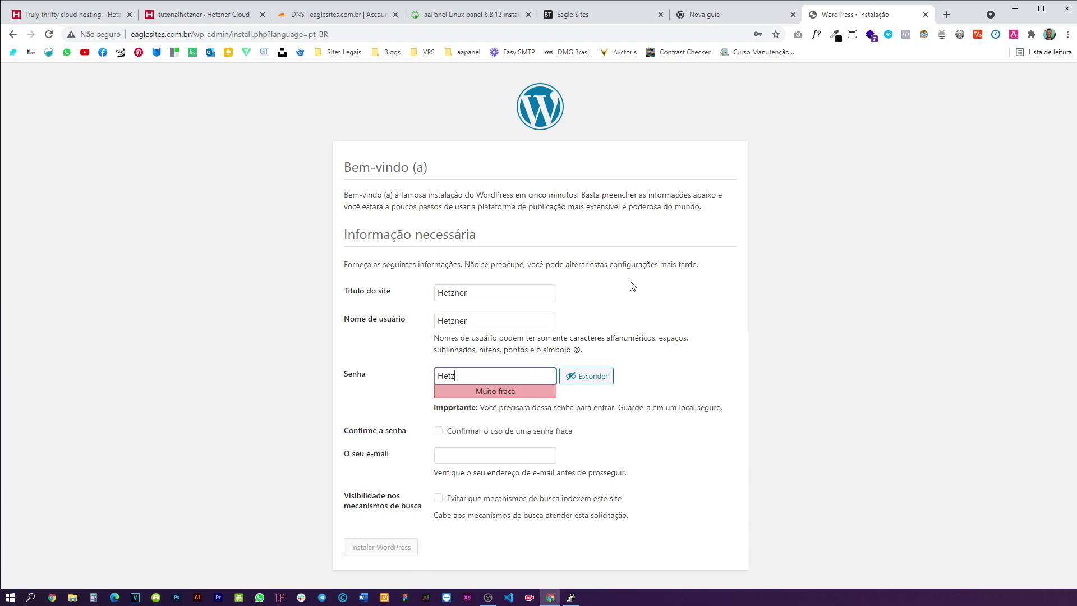
{"action": "left_click", "coordinate": [439, 432]}
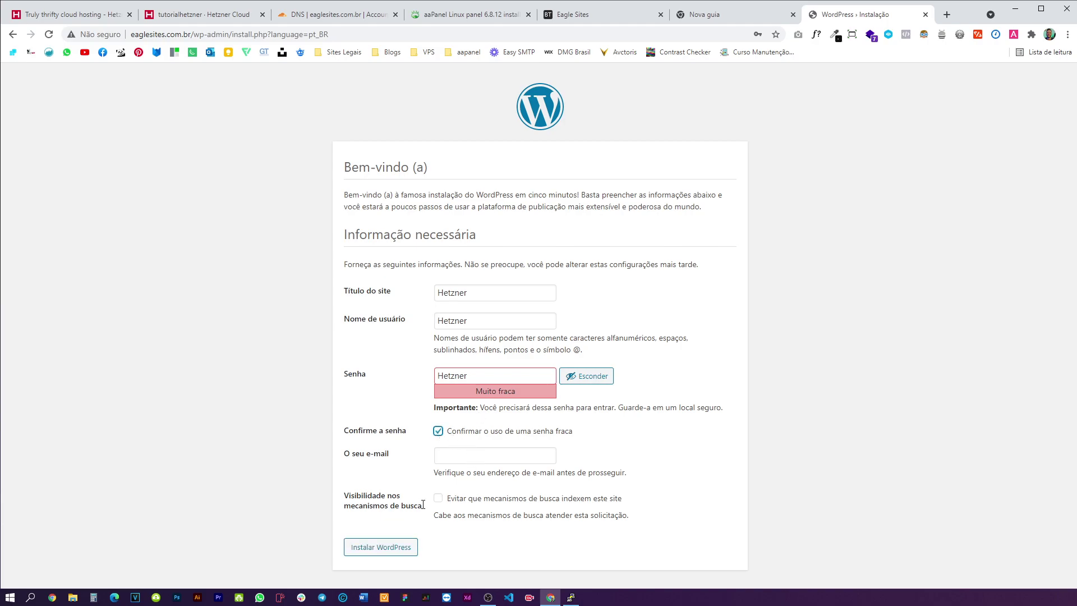
{"action": "left_click", "coordinate": [380, 547]}
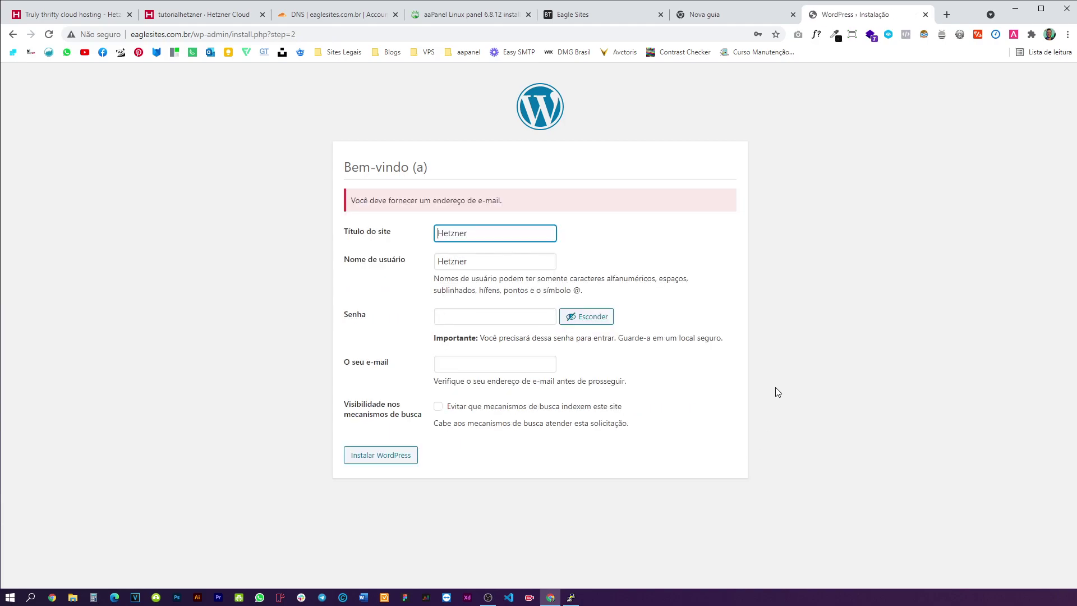
- Fill in the admin e-mail from a saved address, accept the weak password and install
{"action": "left_click", "coordinate": [505, 396]}
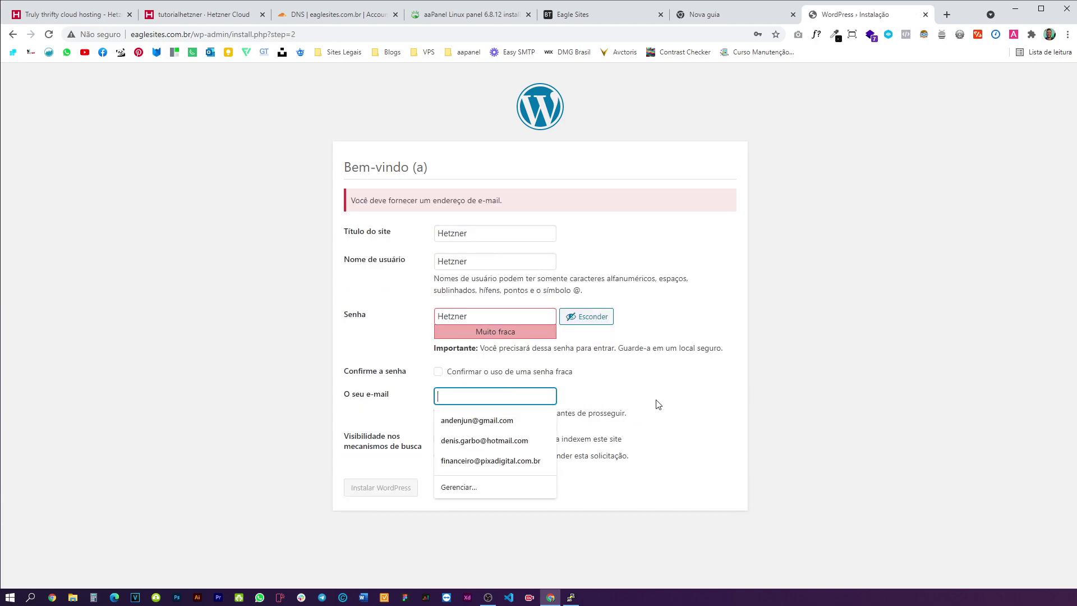
{"action": "left_click", "coordinate": [508, 420]}
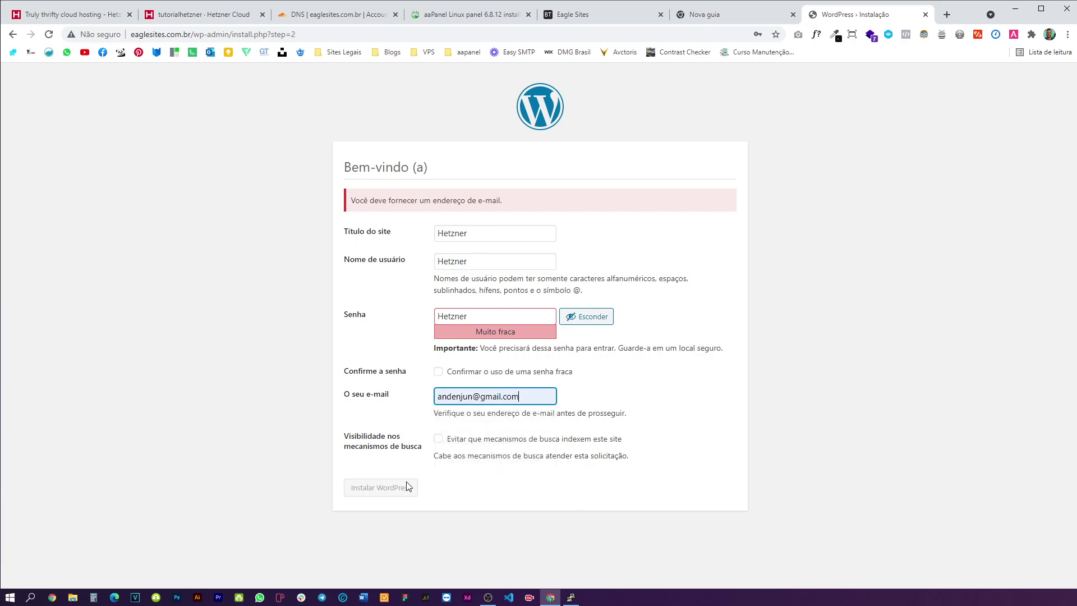
{"action": "left_click", "coordinate": [438, 372]}
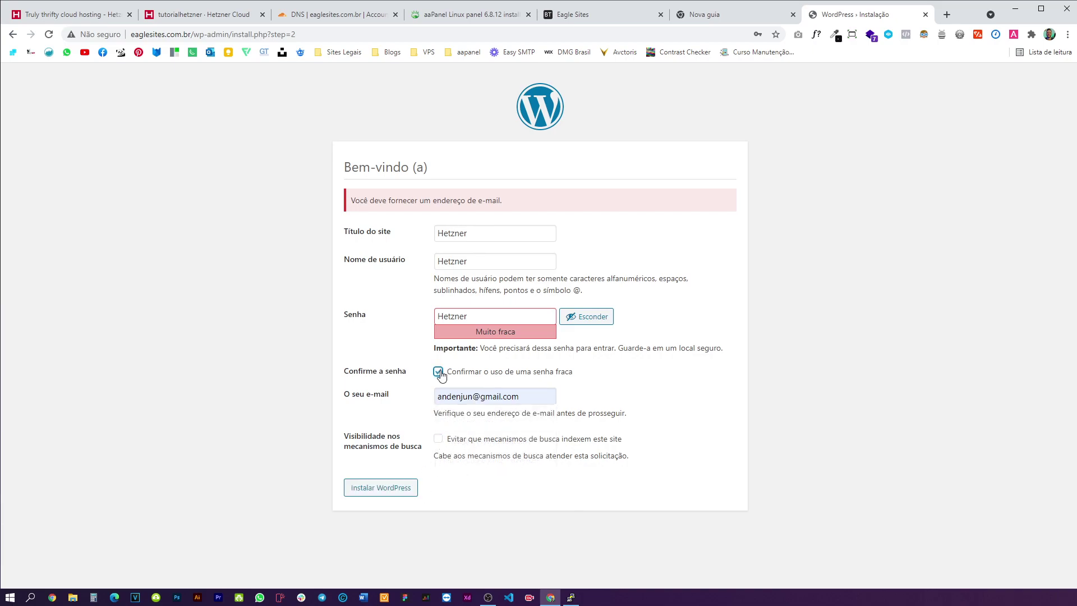
{"action": "left_click", "coordinate": [395, 487]}
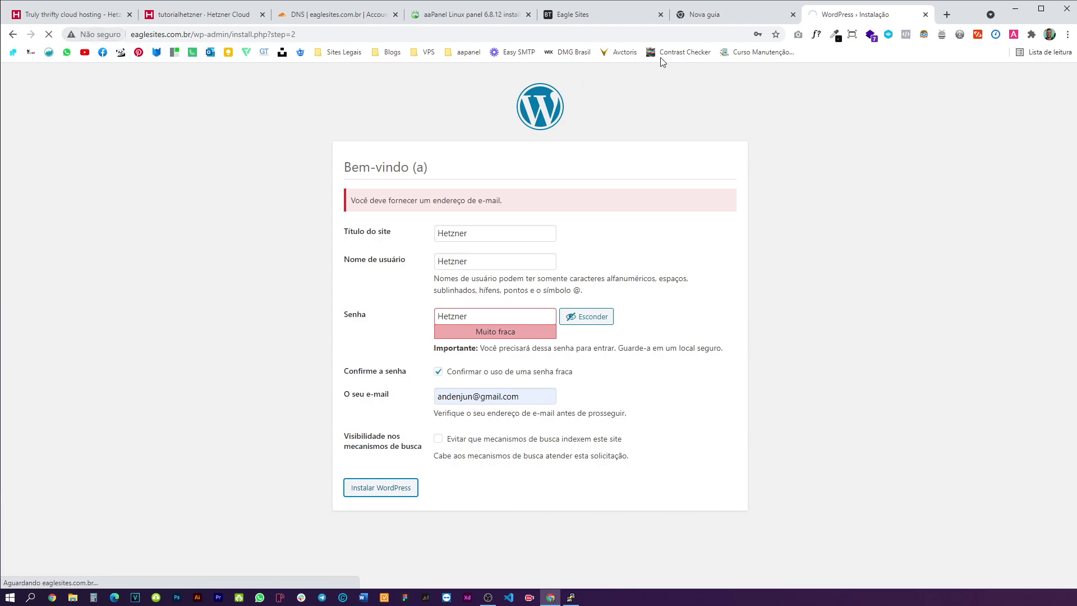
{"action": "left_click", "coordinate": [606, 17]}
{"action": "left_click", "coordinate": [65, 133]}
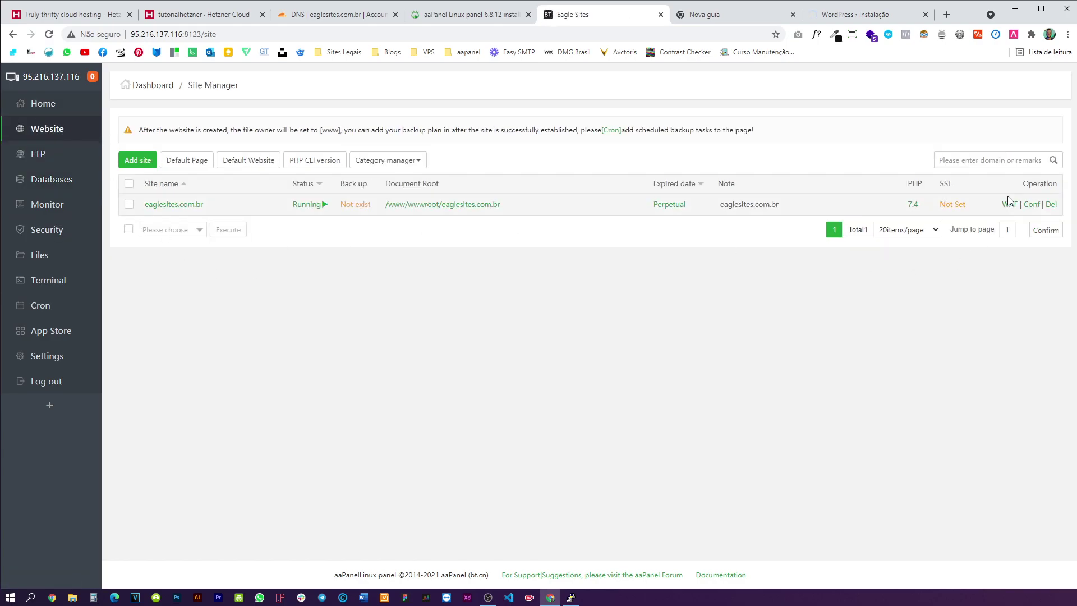
{"action": "left_click", "coordinate": [1035, 209]}
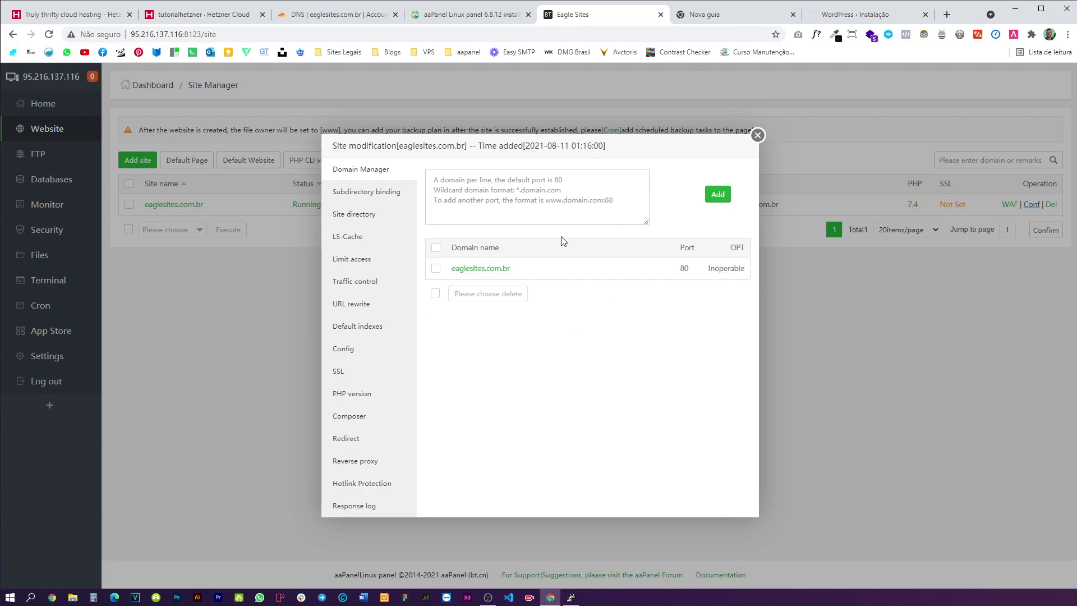
{"action": "left_click", "coordinate": [510, 200]}
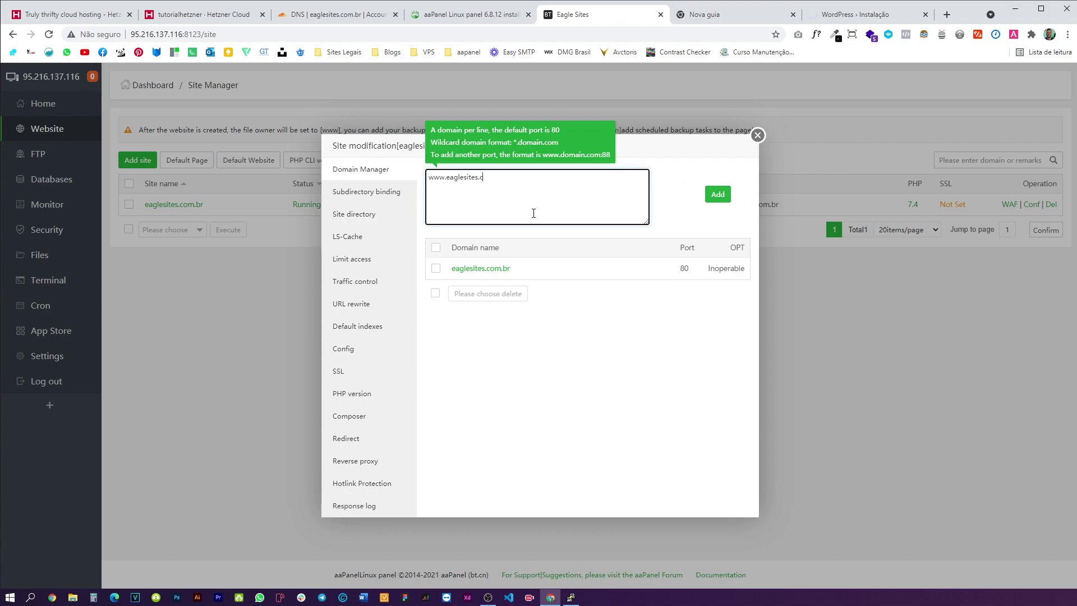
{"action": "left_click", "coordinate": [718, 194]}
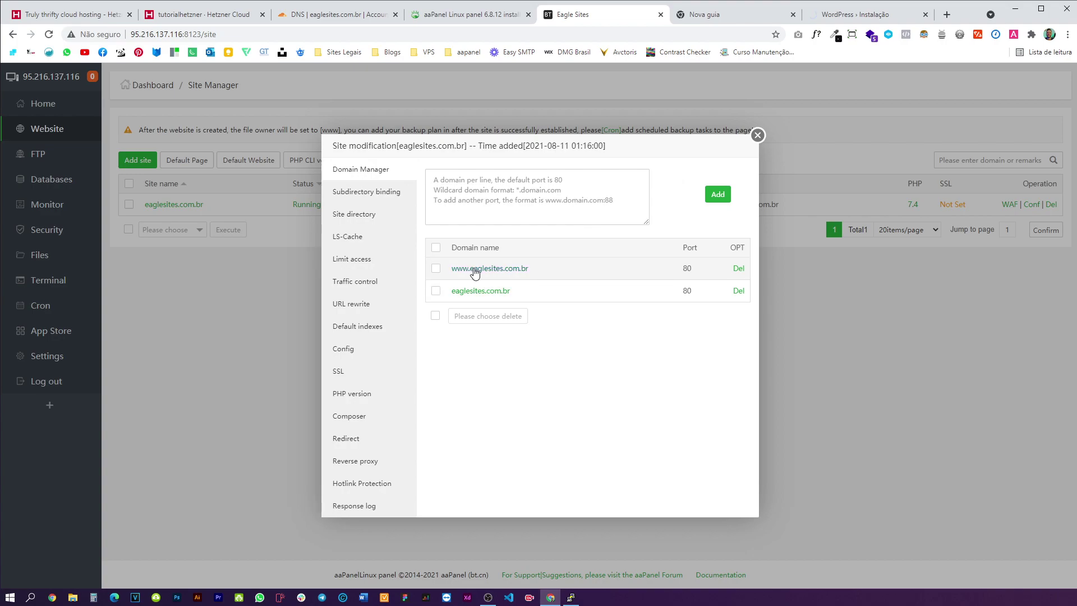
{"action": "left_click_drag", "start_coordinate": [443, 269], "coordinate": [533, 269]}
{"action": "left_click", "coordinate": [578, 346]}
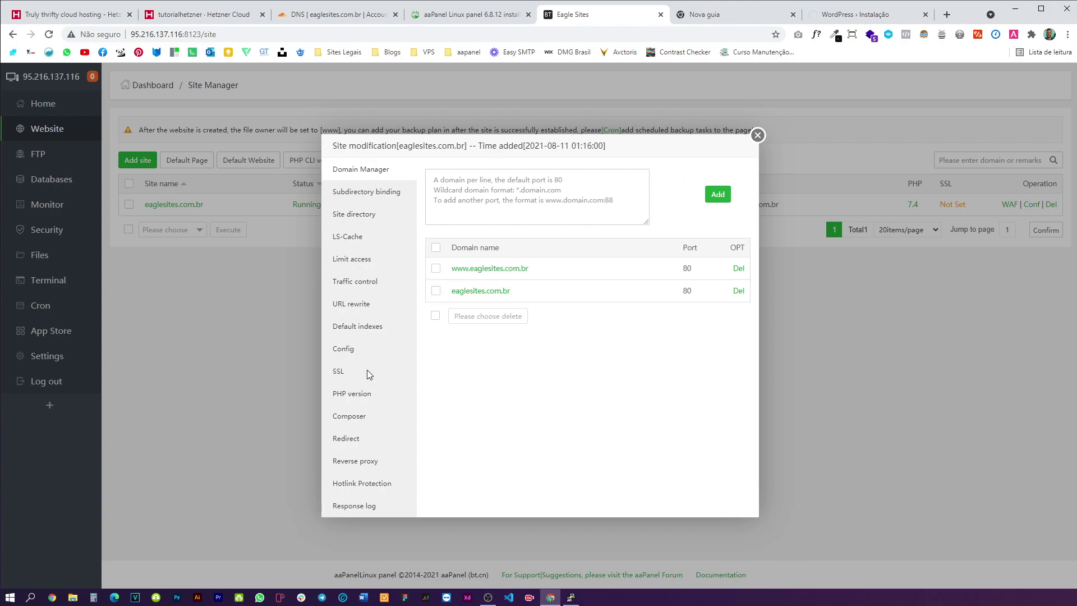
{"action": "left_click", "coordinate": [361, 371]}
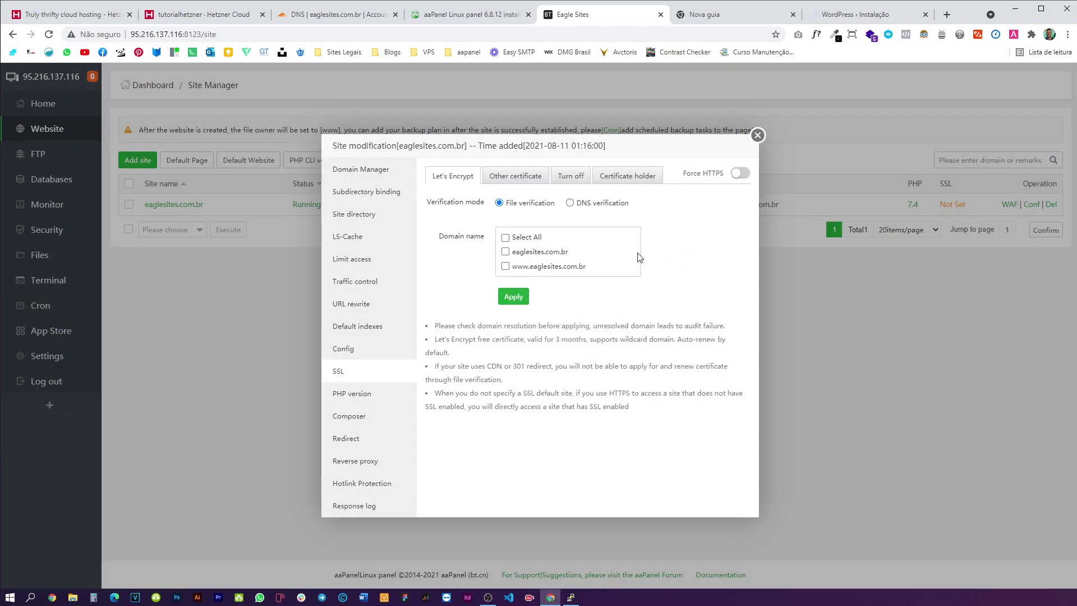
- Request a Let's Encrypt certificate for all domains; validation fails
{"action": "left_click", "coordinate": [505, 237]}
{"action": "left_click", "coordinate": [516, 296]}
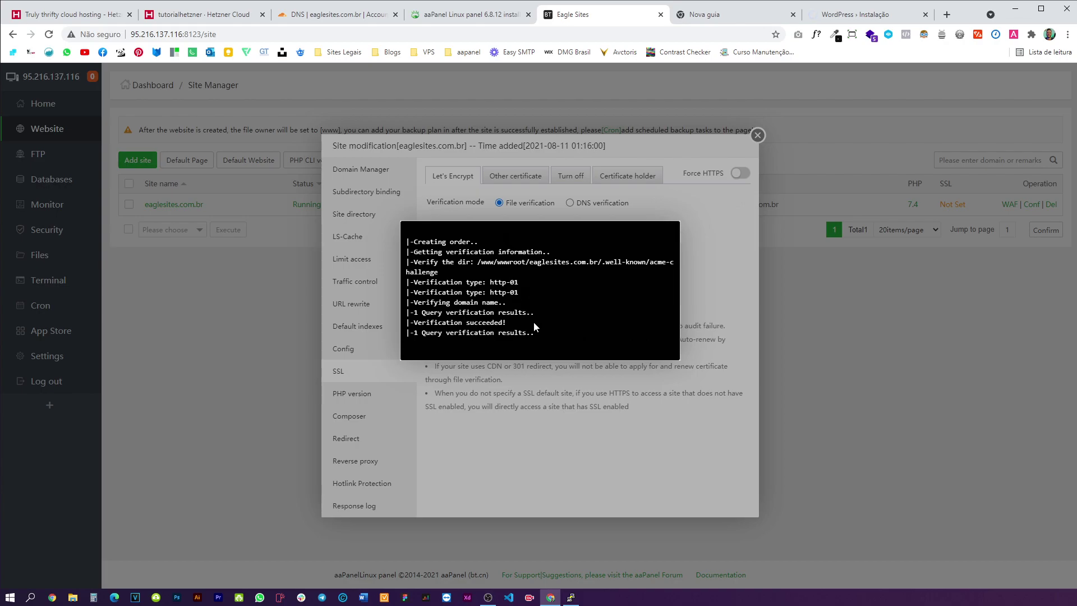
{"action": "left_click_drag", "start_coordinate": [443, 293], "coordinate": [408, 279]}
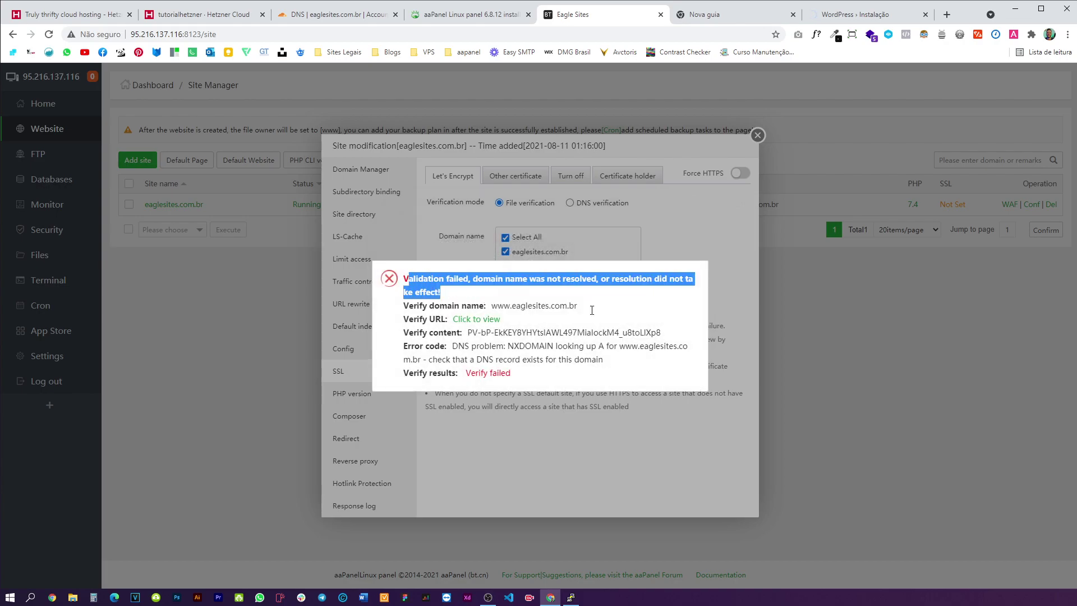
{"action": "left_click", "coordinate": [600, 185]}
- Switch Cloudflare's root A record to DNS only and request the certificate again
{"action": "left_click", "coordinate": [337, 14]}
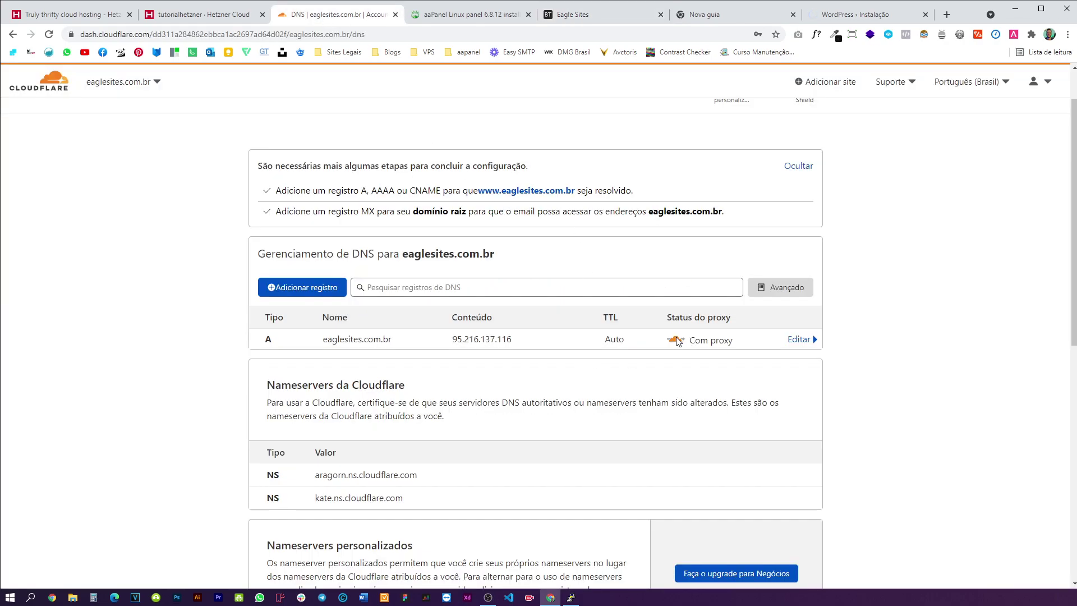
{"action": "left_click", "coordinate": [617, 339]}
{"action": "left_click", "coordinate": [676, 379]}
{"action": "left_click", "coordinate": [802, 422]}
{"action": "left_click", "coordinate": [834, 21]}
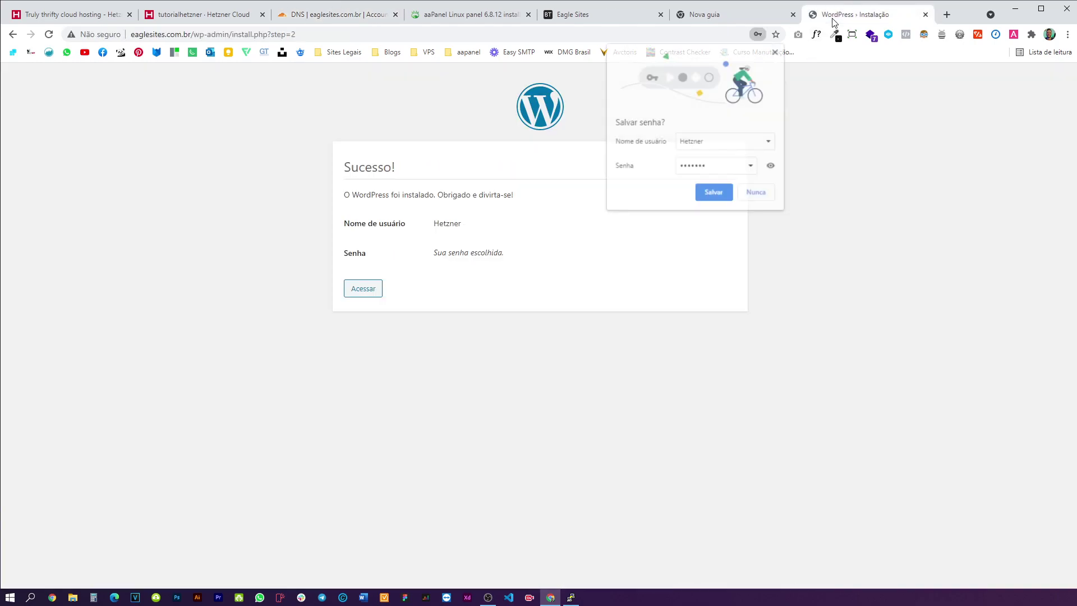
{"action": "left_click", "coordinate": [600, 14]}
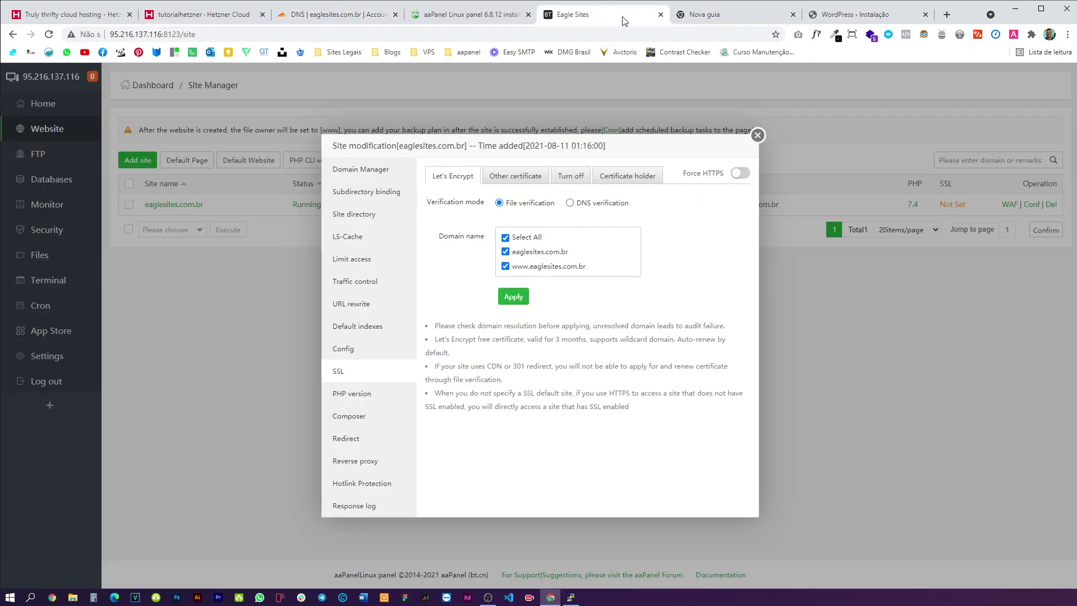
{"action": "left_click", "coordinate": [515, 298]}
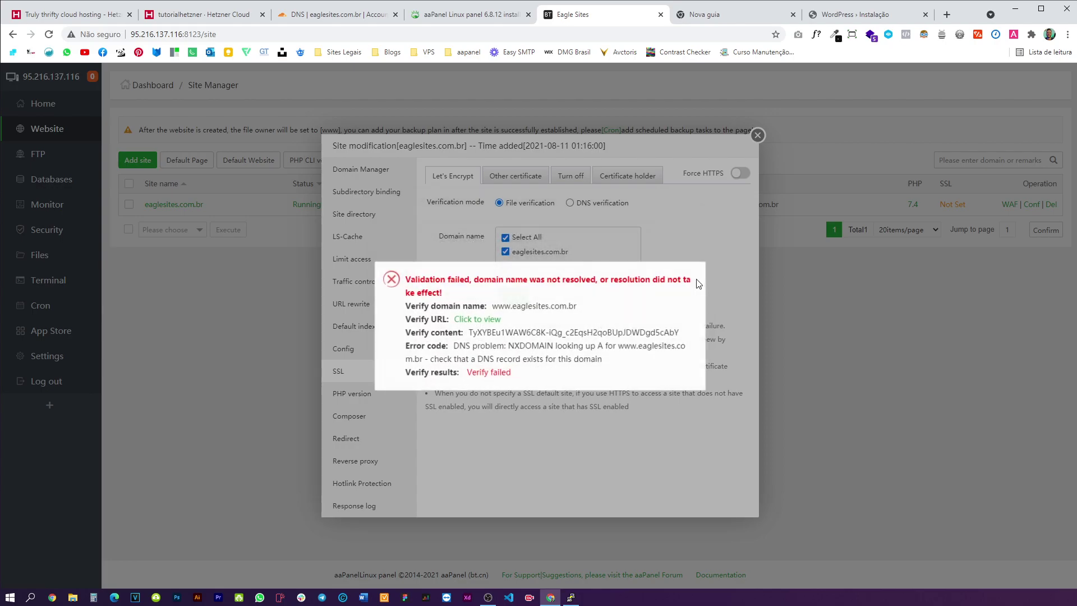
{"action": "left_click_drag", "start_coordinate": [467, 344], "coordinate": [630, 363]}
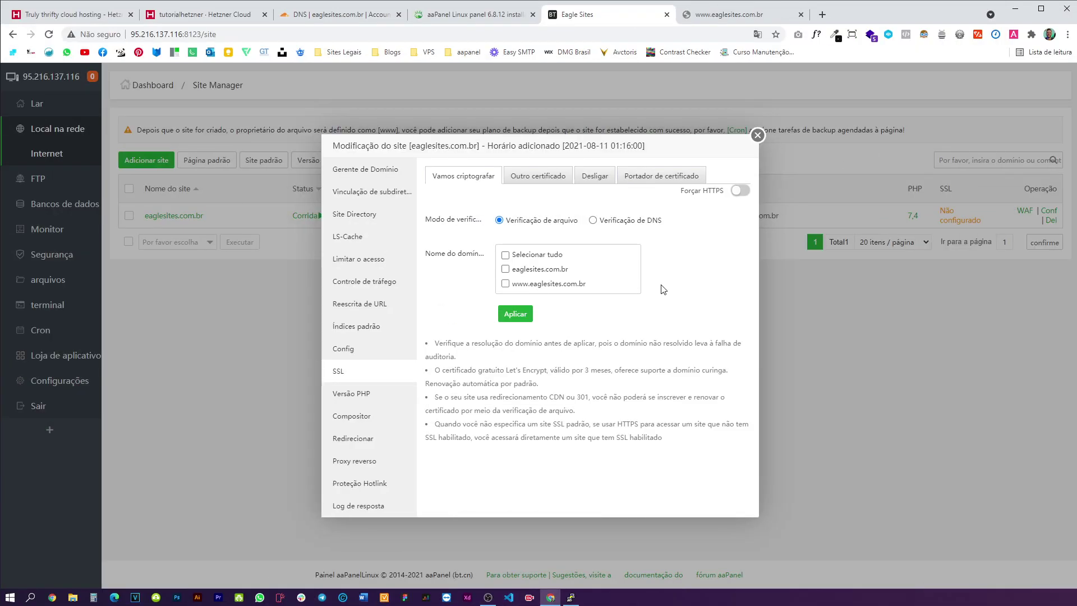
- Cancel the unsaved www record in Cloudflare, close the forum tab, and reopen the site's domain list
{"action": "left_click", "coordinate": [338, 17]}
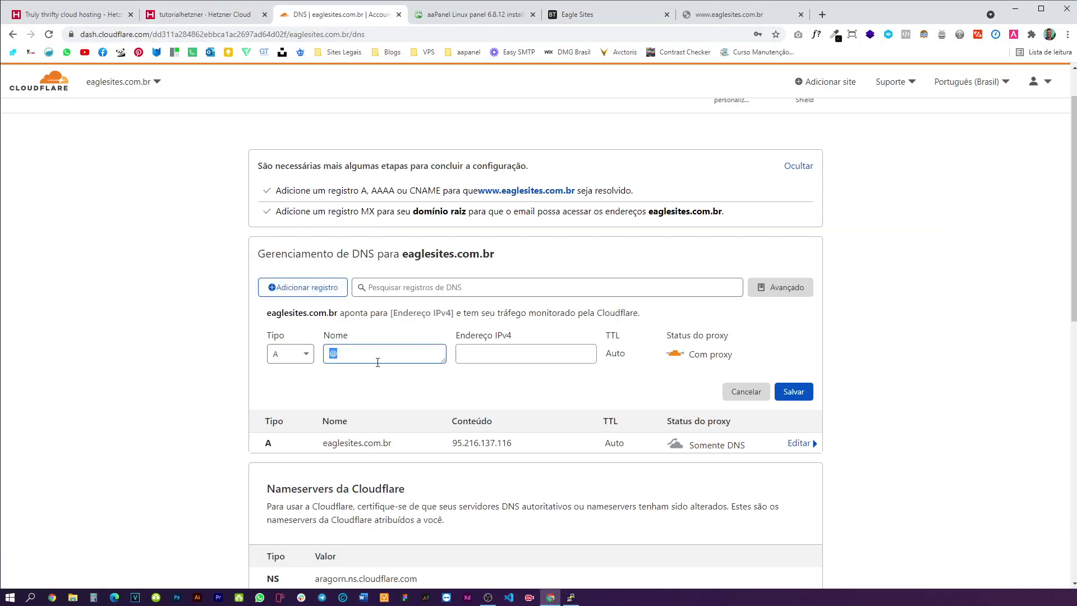
{"action": "type", "text": "www"}
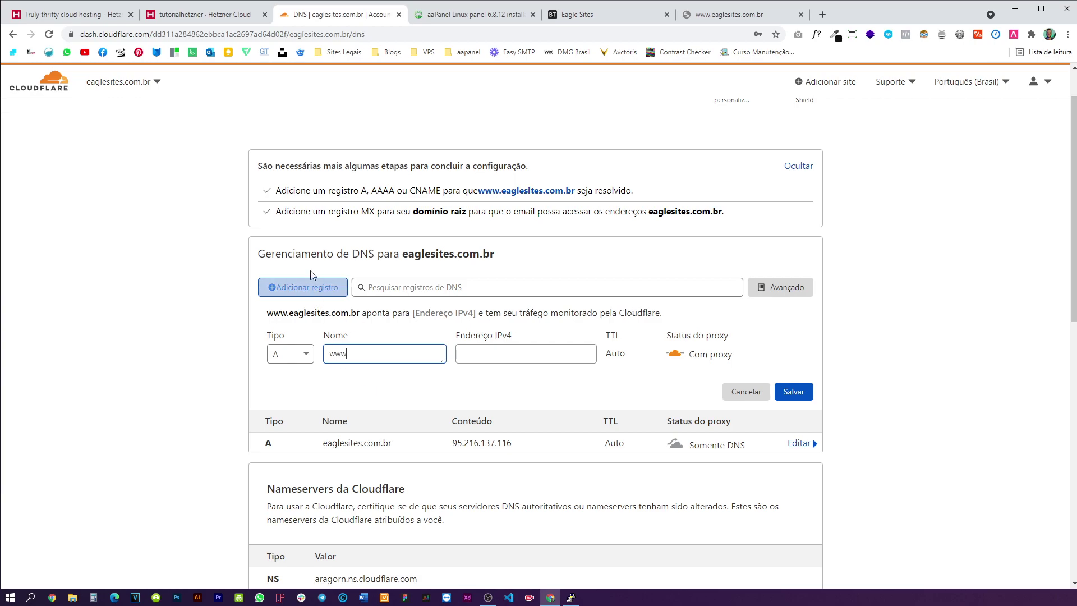
{"action": "double_click", "coordinate": [338, 353]}
{"action": "left_click", "coordinate": [739, 392]}
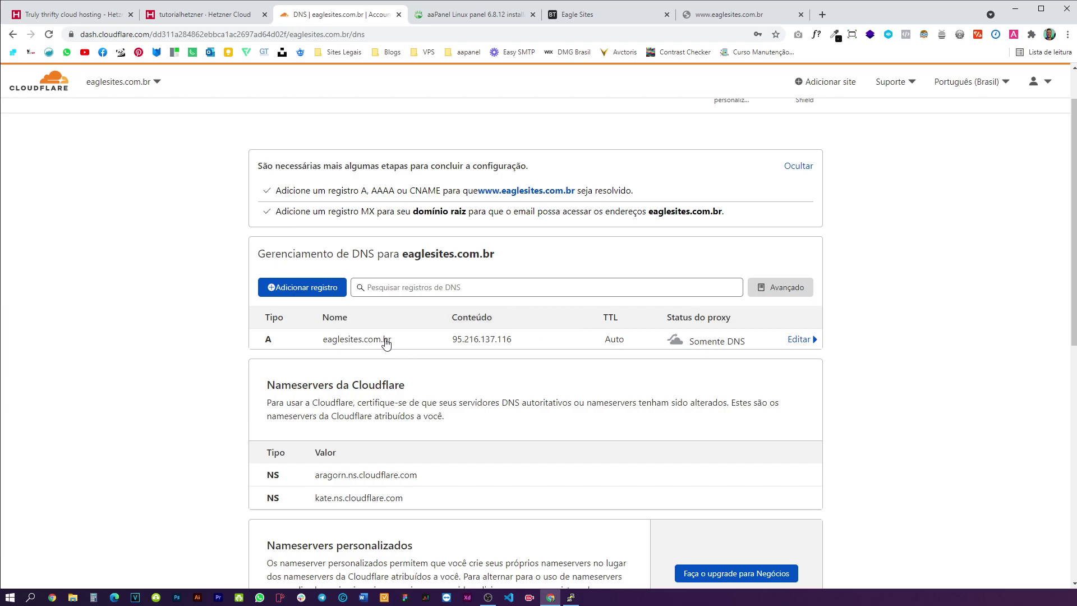
{"action": "left_click", "coordinate": [468, 16]}
{"action": "left_click", "coordinate": [566, 15]}
{"action": "left_click", "coordinate": [532, 15]}
{"action": "left_click", "coordinate": [371, 170]}
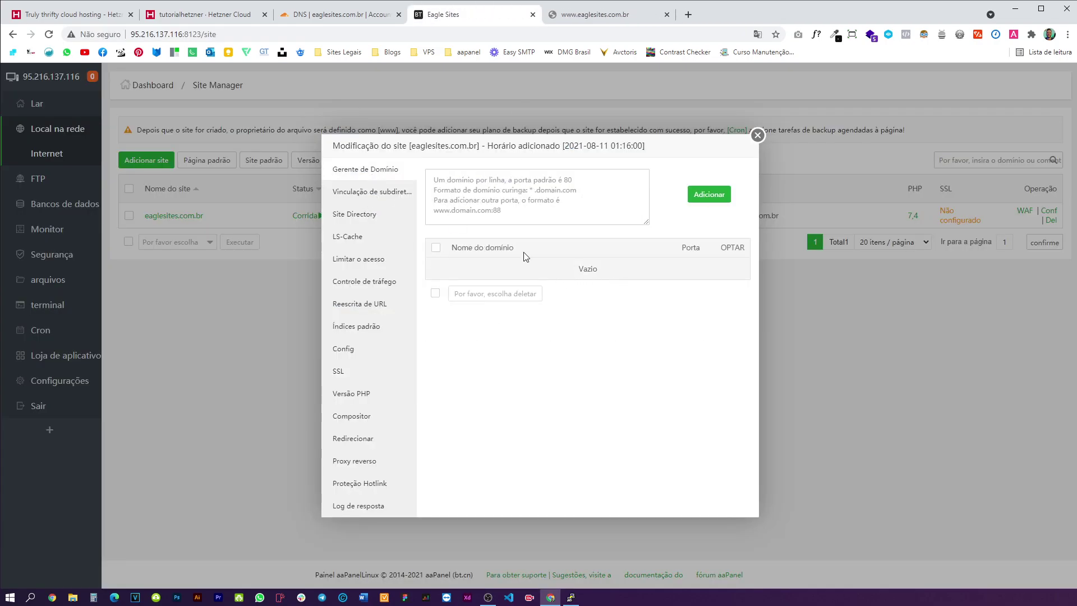
- In aaPanel's SSL settings, select all site domains for the certificate
{"action": "left_click", "coordinate": [338, 371]}
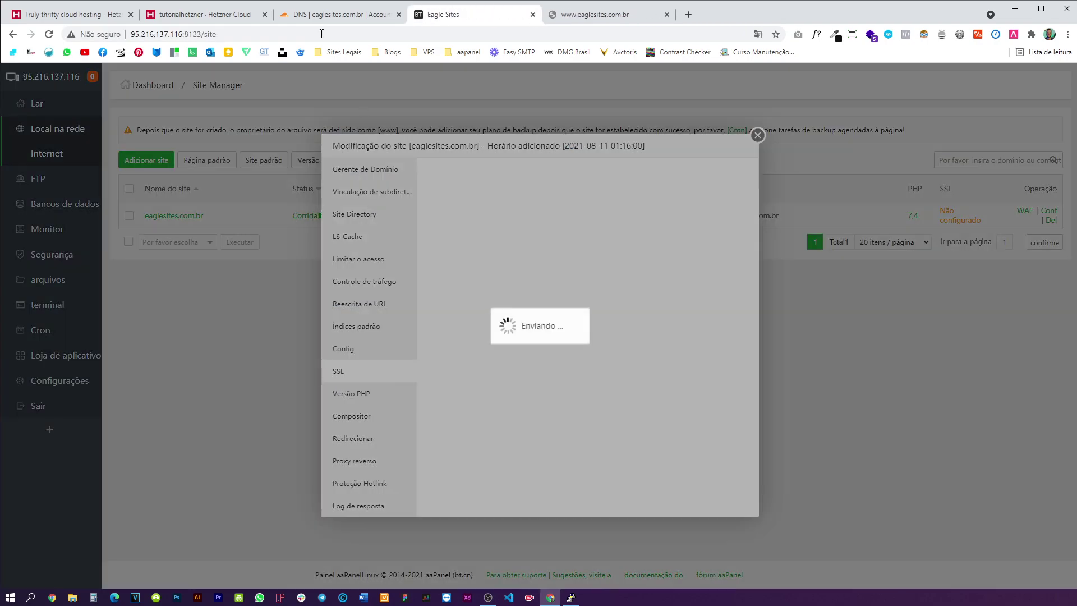
{"action": "left_click", "coordinate": [202, 14]}
{"action": "left_click", "coordinate": [348, 14]}
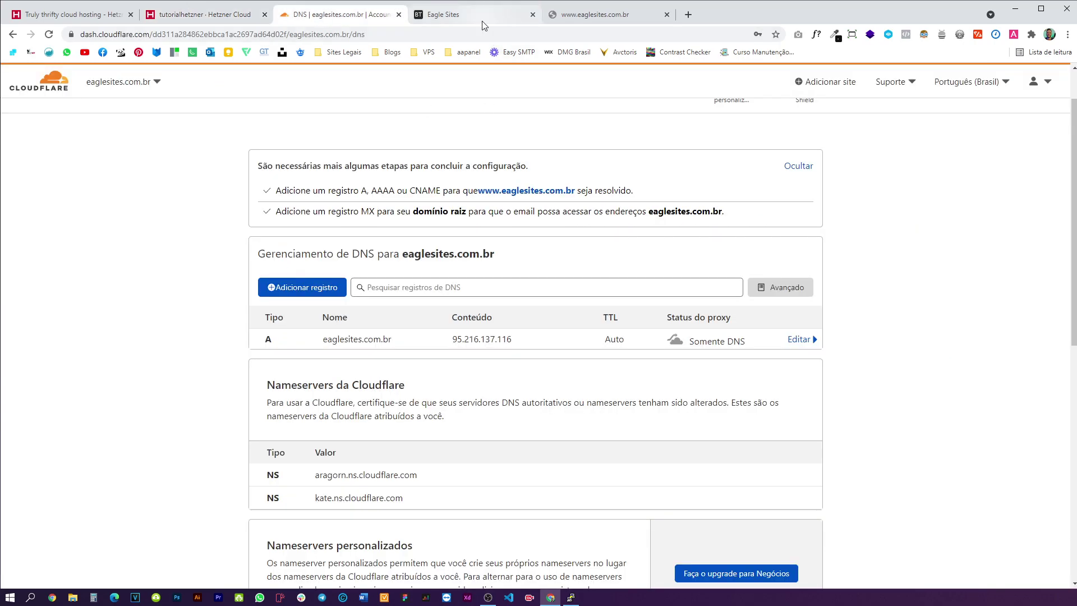
{"action": "left_click", "coordinate": [482, 22]}
{"action": "left_click", "coordinate": [209, 19]}
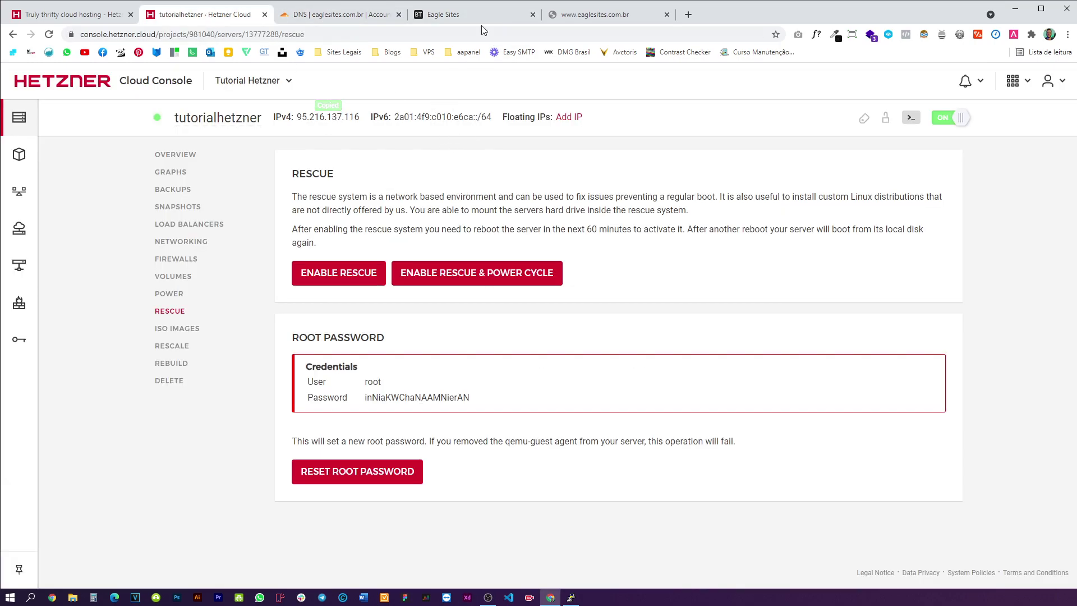
{"action": "left_click", "coordinate": [448, 14]}
{"action": "left_click", "coordinate": [505, 254]}
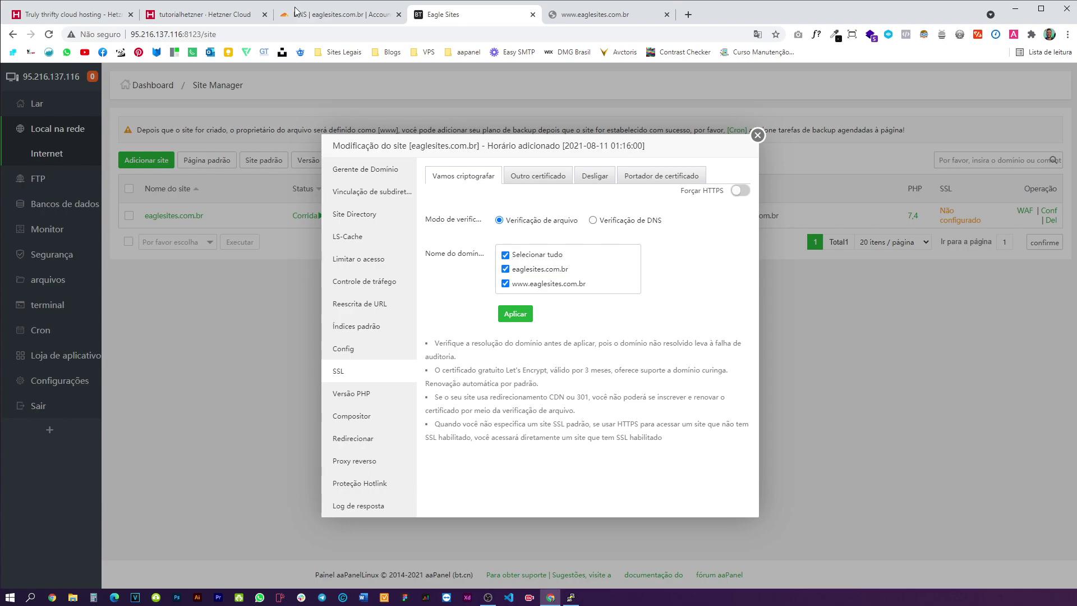
- Add a Cloudflare A record named www pointing to 95.216.137.116
{"action": "left_click", "coordinate": [308, 15]}
{"action": "left_click", "coordinate": [301, 288]}
{"action": "left_click", "coordinate": [290, 353]}
{"action": "left_click", "coordinate": [384, 354]}
{"action": "type", "text": "www"}
{"action": "left_click", "coordinate": [462, 358]}
{"action": "left_click", "coordinate": [474, 421]}
{"action": "left_click", "coordinate": [790, 398]}
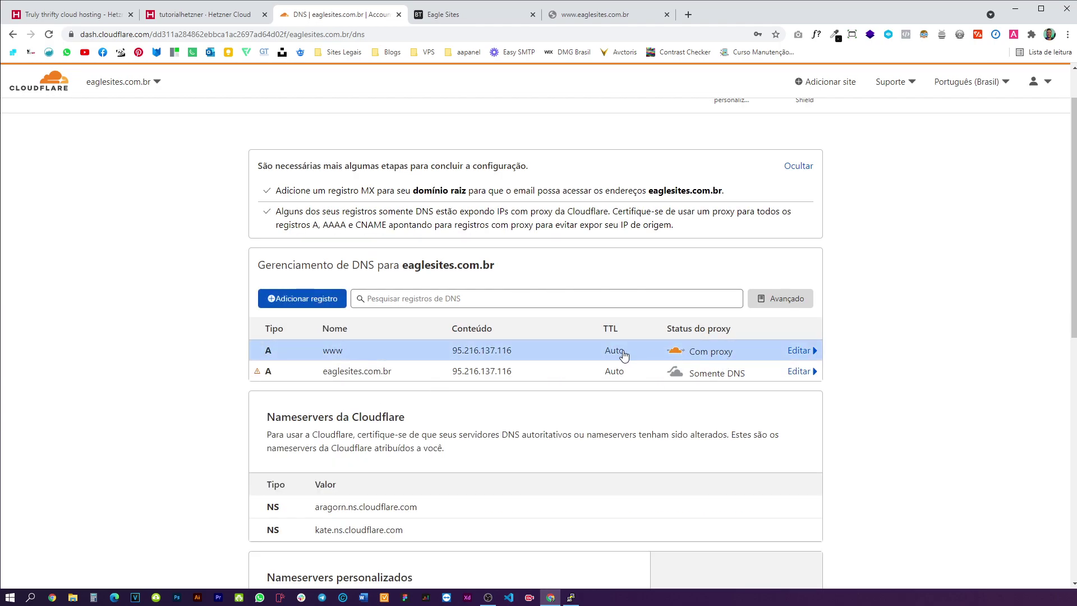
- Switch the www A record's proxy status to DNS only and save
{"action": "left_click", "coordinate": [633, 354]}
{"action": "left_click", "coordinate": [675, 387]}
{"action": "left_click", "coordinate": [812, 434]}
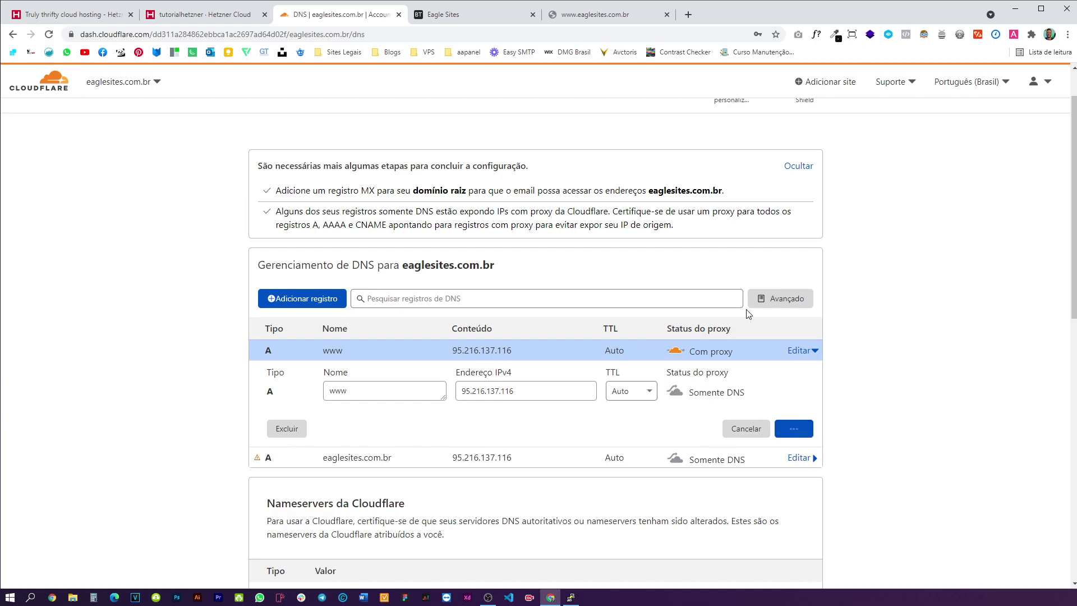
- Request the Let's Encrypt certificate again in aaPanel
{"action": "left_click", "coordinate": [458, 20]}
{"action": "left_click", "coordinate": [514, 313]}
{"action": "left_click", "coordinate": [336, 15]}
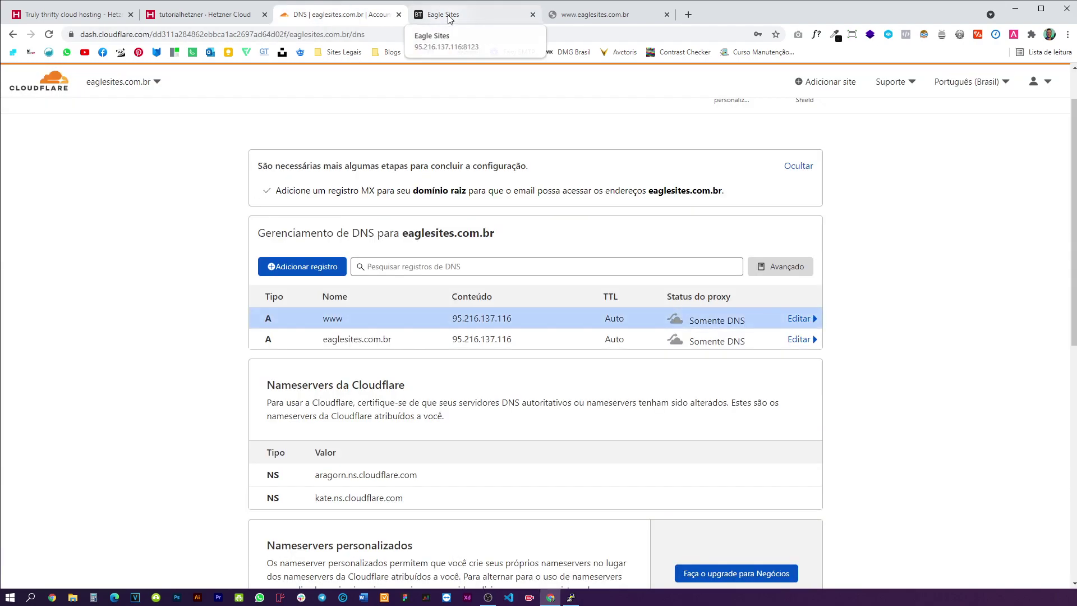
{"action": "left_click", "coordinate": [449, 16]}
- Apply for the Let's Encrypt certificate for both eaglesites.com.br domains and review the site's domain list
{"action": "left_click", "coordinate": [515, 317]}
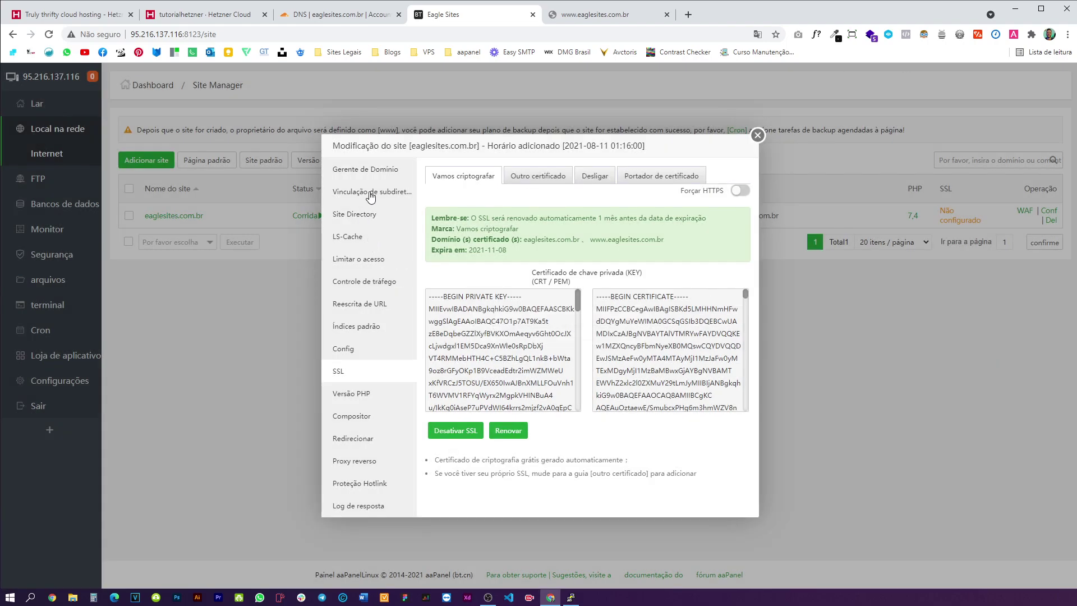
{"action": "left_click", "coordinate": [370, 175]}
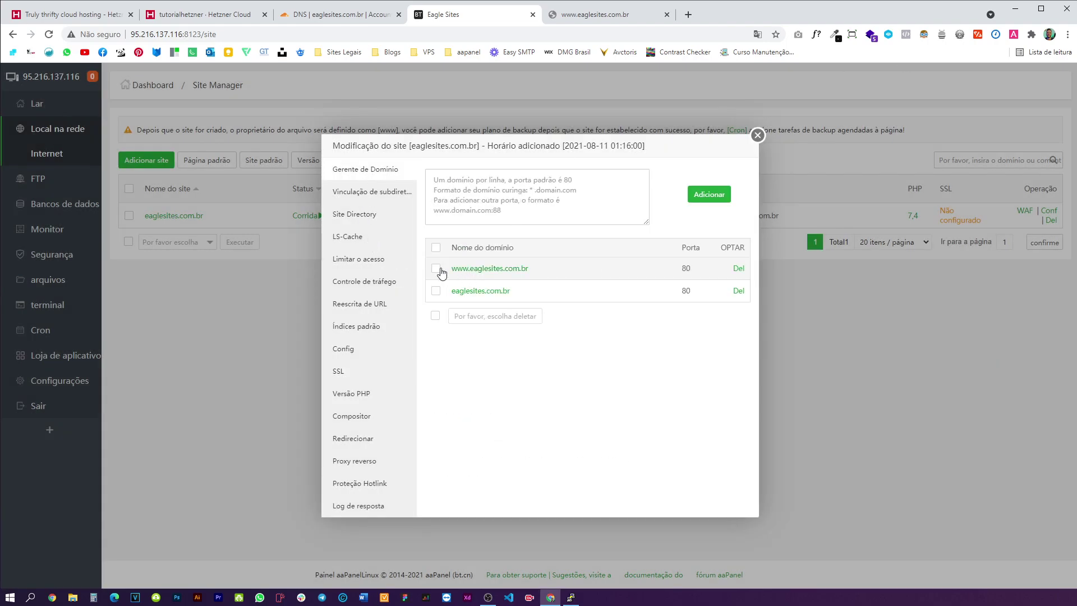
{"action": "left_click_drag", "start_coordinate": [452, 268], "coordinate": [446, 290]}
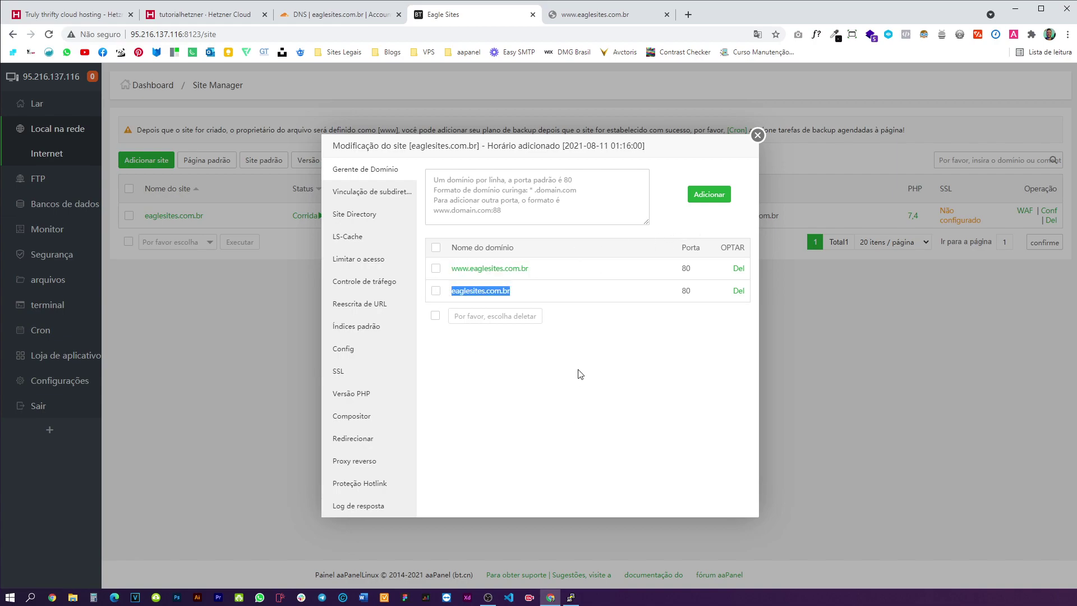
{"action": "left_click_drag", "start_coordinate": [543, 271], "coordinate": [449, 270]}
{"action": "left_click", "coordinate": [583, 397]}
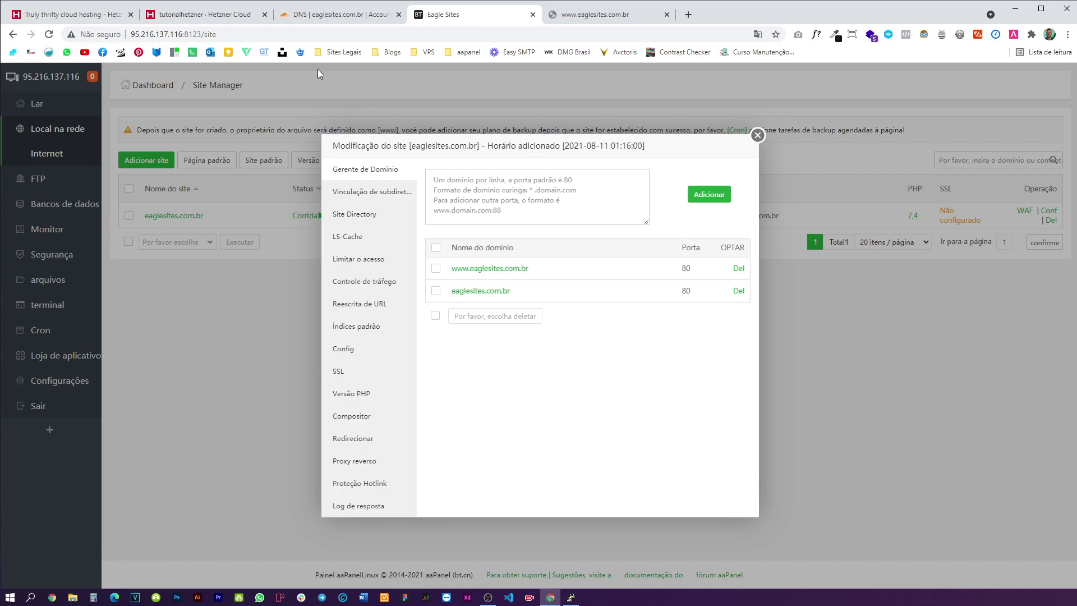
{"action": "left_click", "coordinate": [305, 16]}
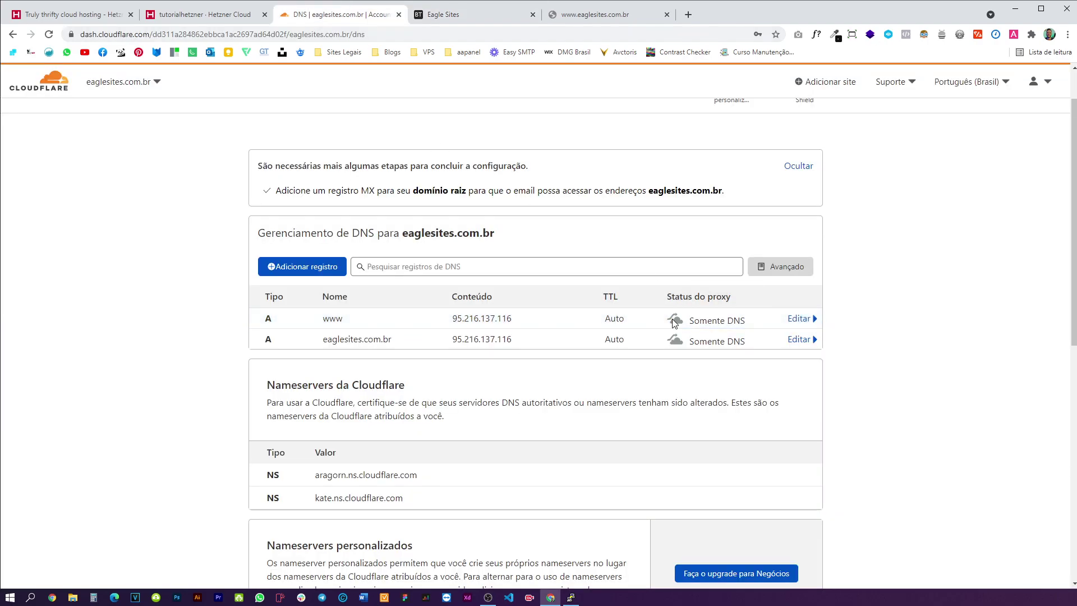
- Set the root eaglesites.com.br A record to Proxied and save it
{"action": "left_click", "coordinate": [643, 344]}
{"action": "left_click", "coordinate": [676, 379]}
{"action": "left_click", "coordinate": [640, 338]}
{"action": "left_click", "coordinate": [645, 332]}
{"action": "left_click", "coordinate": [676, 379]}
{"action": "left_click", "coordinate": [801, 422]}
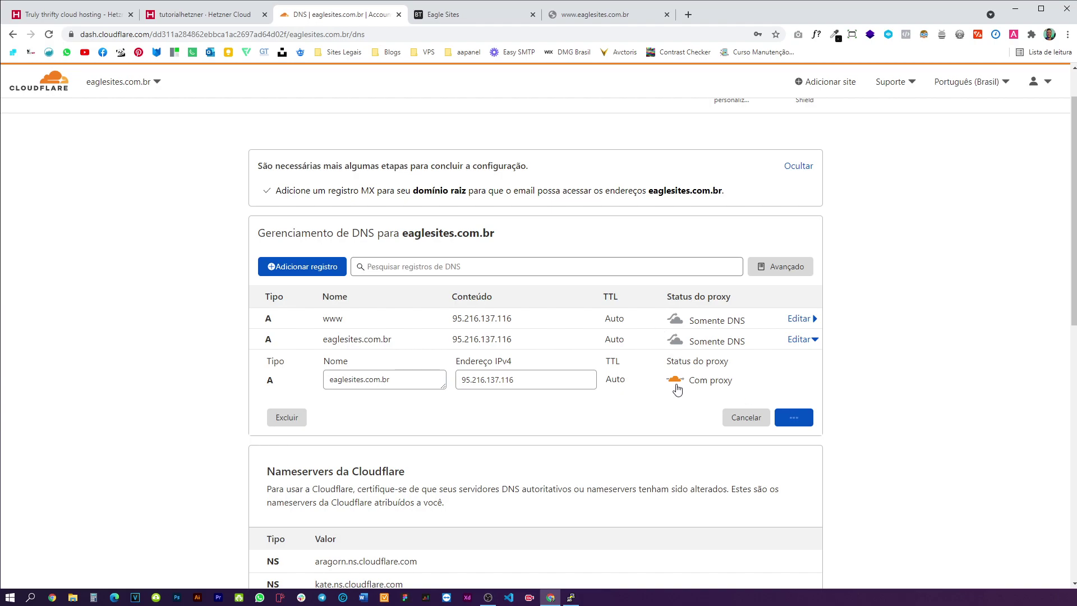
- Set the www A record to Proxied and save it
{"action": "left_click", "coordinate": [643, 353]}
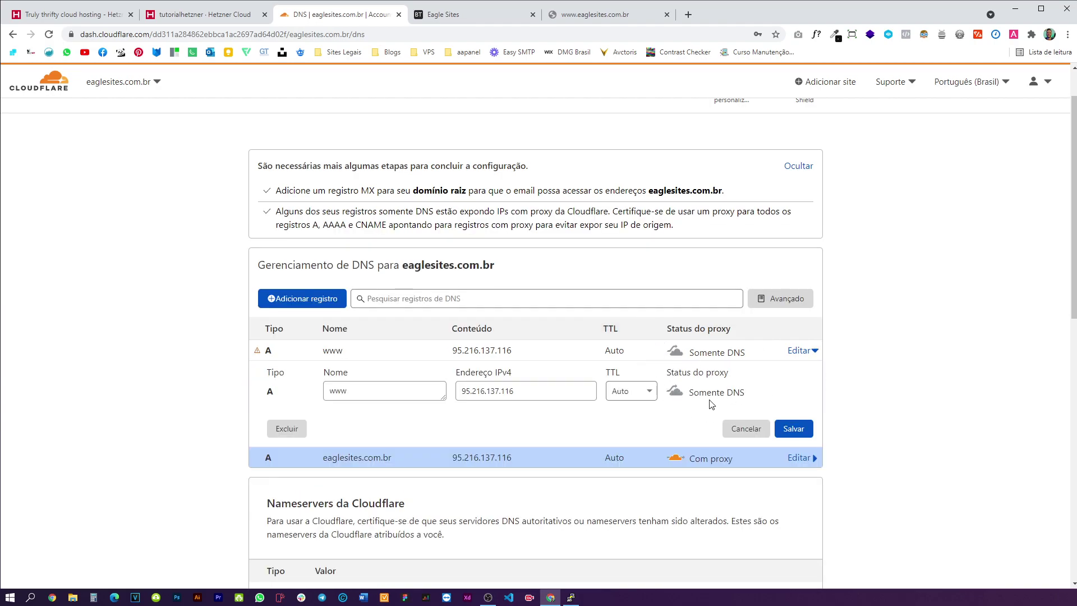
{"action": "triple_click", "coordinate": [701, 392]}
{"action": "left_click", "coordinate": [700, 392]}
{"action": "left_click_drag", "start_coordinate": [749, 396], "coordinate": [695, 393]}
{"action": "left_click", "coordinate": [714, 404]}
{"action": "left_click", "coordinate": [676, 391]}
{"action": "left_click", "coordinate": [793, 428]}
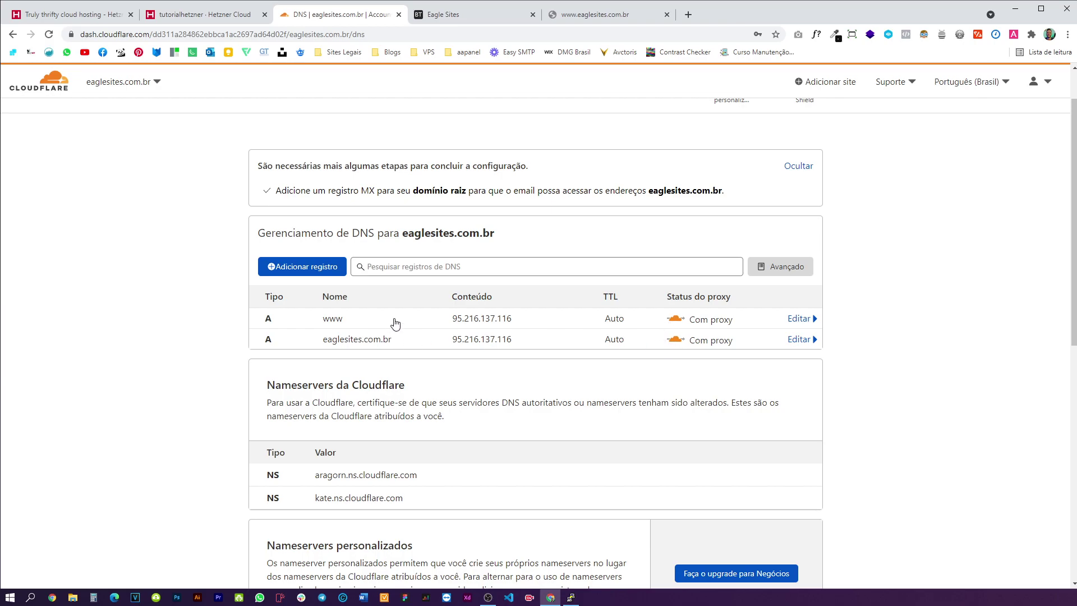
{"action": "left_click_drag", "start_coordinate": [242, 358], "coordinate": [907, 357]}
{"action": "left_click", "coordinate": [476, 15]}
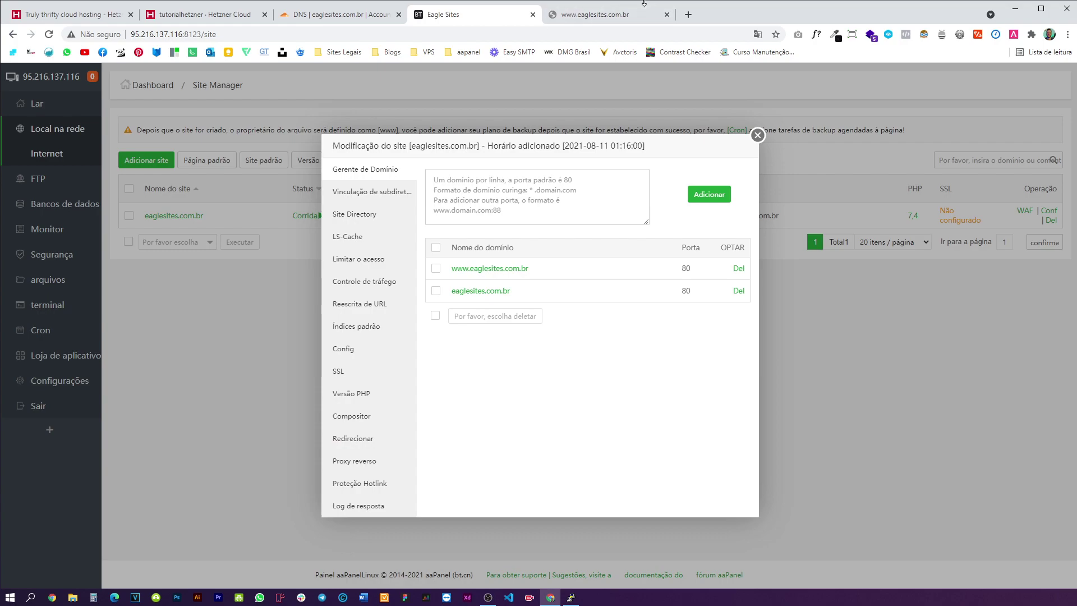
- Close the site settings, go to aaPanel Home, and view the eaglesites.com.br tab's NXDOMAIN error
{"action": "left_click", "coordinate": [757, 134]}
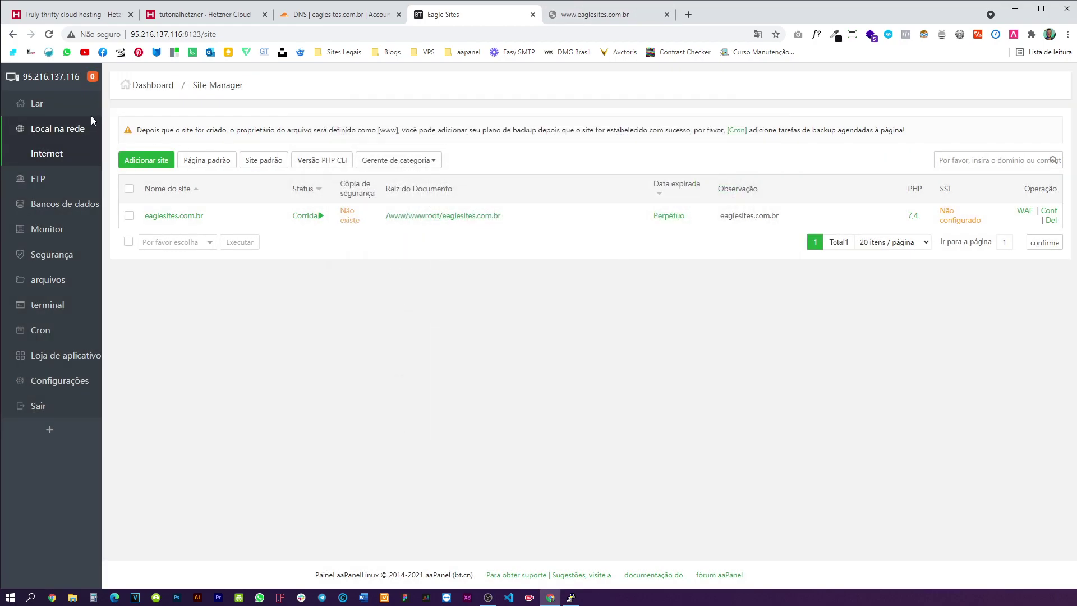
{"action": "left_click", "coordinate": [61, 106]}
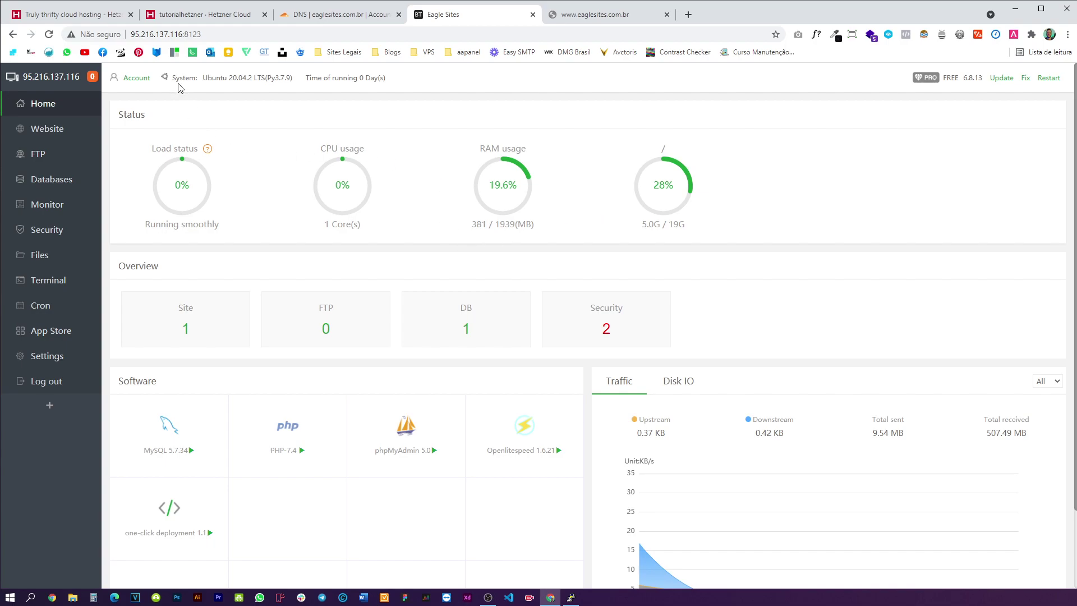
{"action": "left_click", "coordinate": [72, 15]}
{"action": "left_click", "coordinate": [216, 15]}
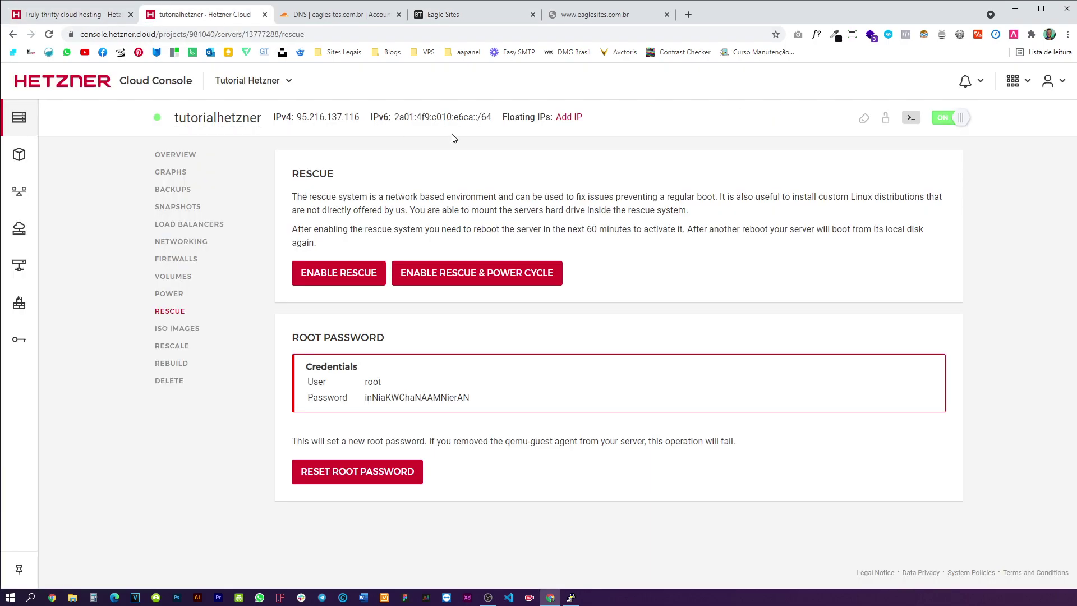
{"action": "left_click", "coordinate": [118, 12]}
{"action": "left_click", "coordinate": [449, 15]}
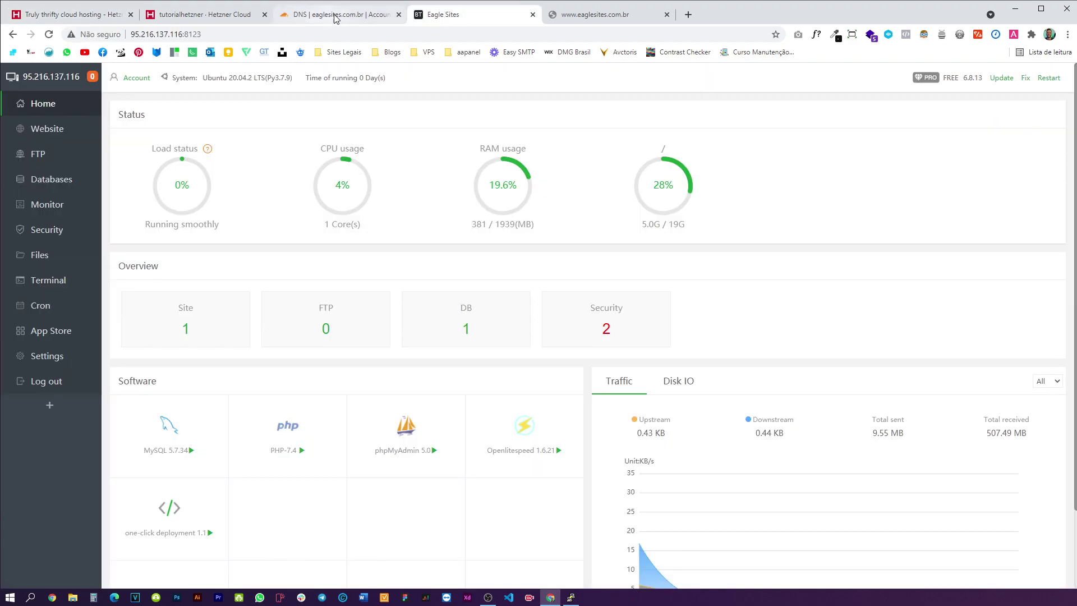
{"action": "left_click", "coordinate": [596, 16]}
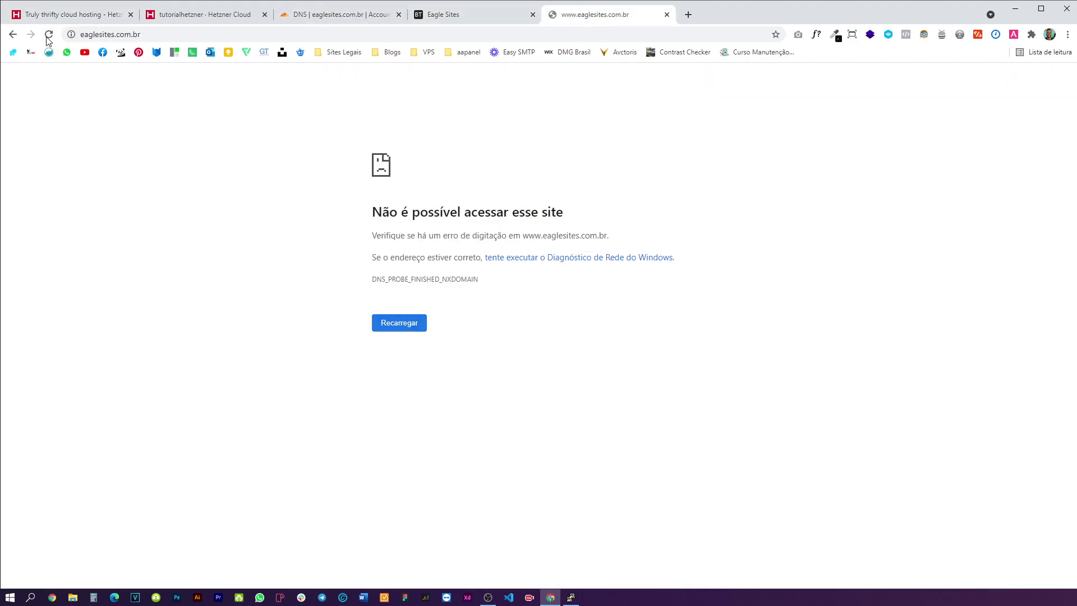
- Reload eaglesites.com.br until the WordPress home page loads, then return to Cloudflare DNS
{"action": "left_click", "coordinate": [174, 38]}
{"action": "key", "text": "Return"}
{"action": "left_click", "coordinate": [85, 34]}
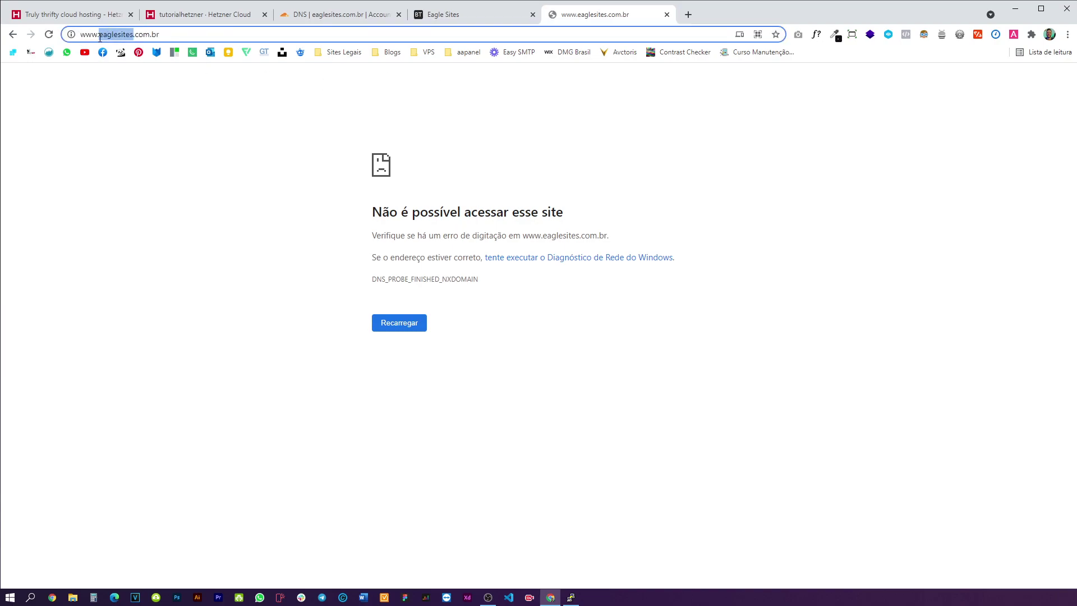
{"action": "key", "text": "Return"}
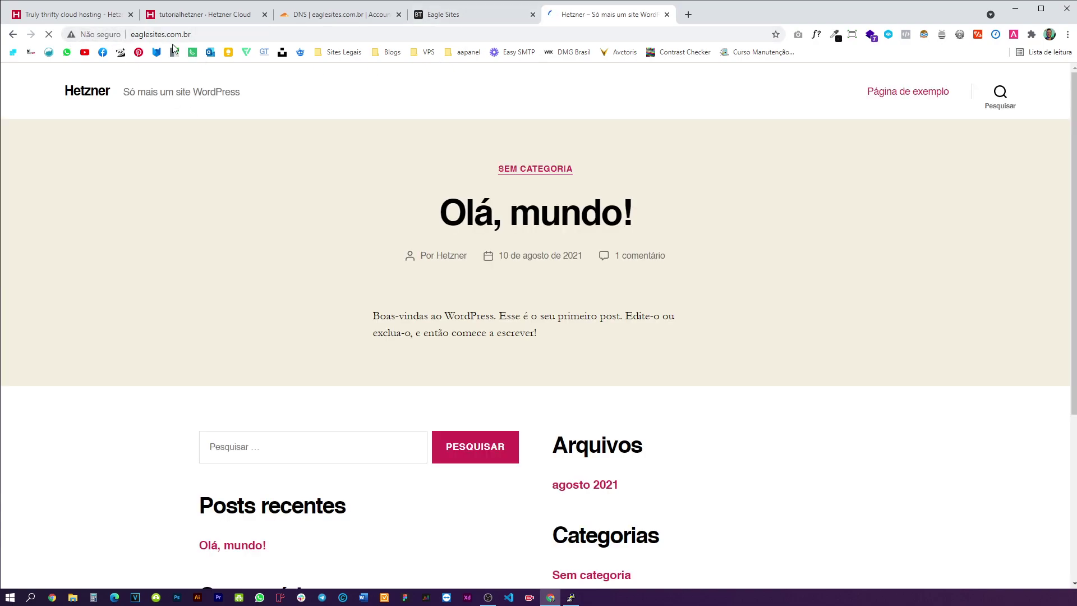
{"action": "left_click", "coordinate": [107, 35]}
{"action": "key", "text": "ctrl+shift+Tab"}
{"action": "key", "text": "ctrl+shift+Tab"}
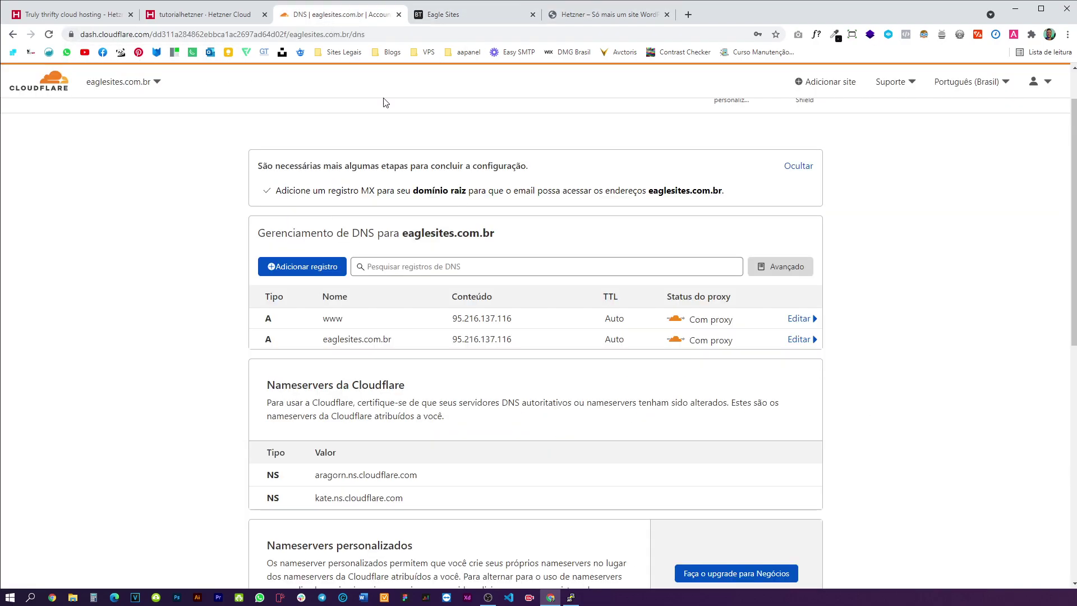
{"action": "key", "text": "ctrl+shift+Tab"}
- Enable Force HTTPS in eaglesites.com.br's SSL settings in aaPanel
{"action": "left_click", "coordinate": [456, 17]}
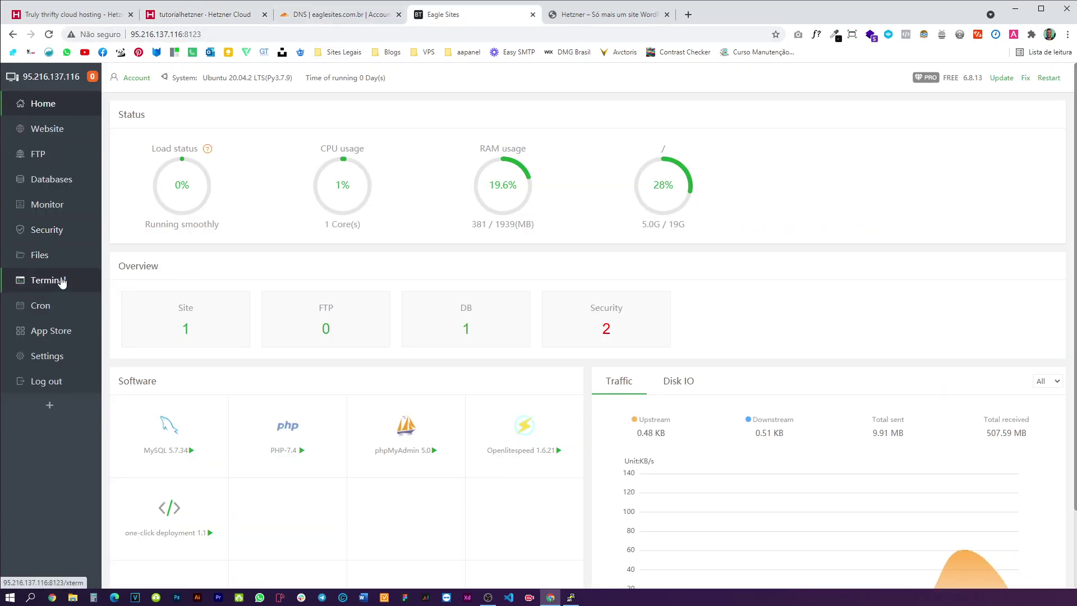
{"action": "left_click", "coordinate": [46, 129]}
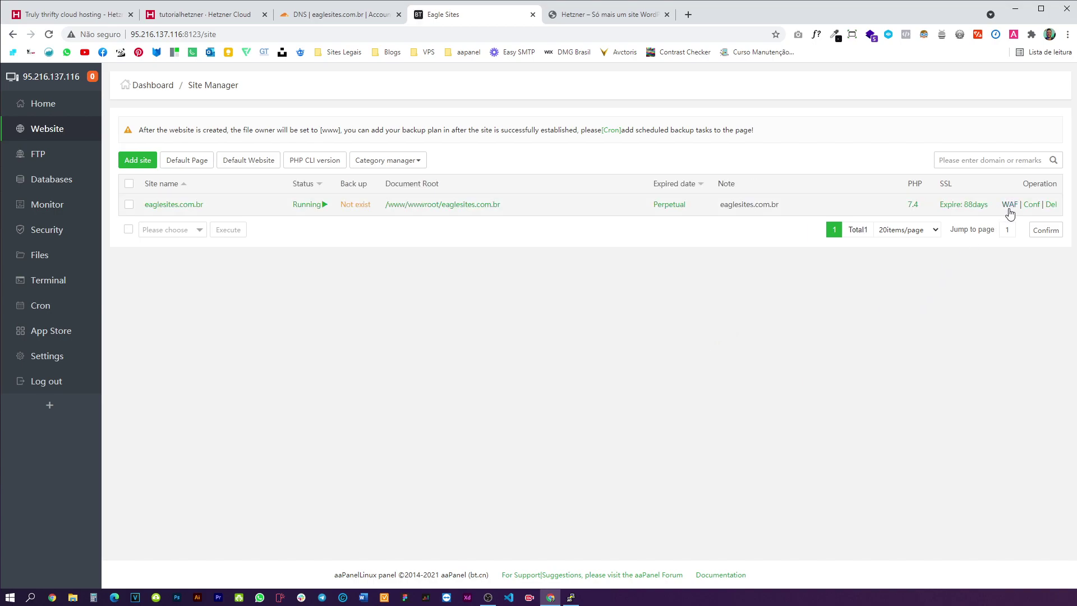
{"action": "left_click", "coordinate": [1030, 205]}
{"action": "left_click", "coordinate": [358, 371]}
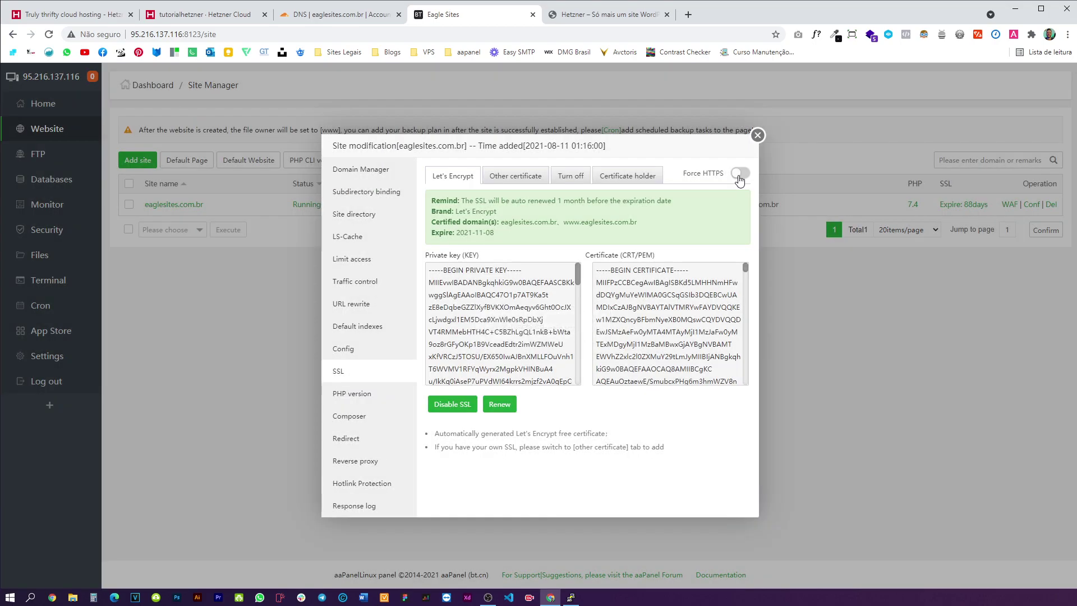
{"action": "left_click", "coordinate": [739, 174]}
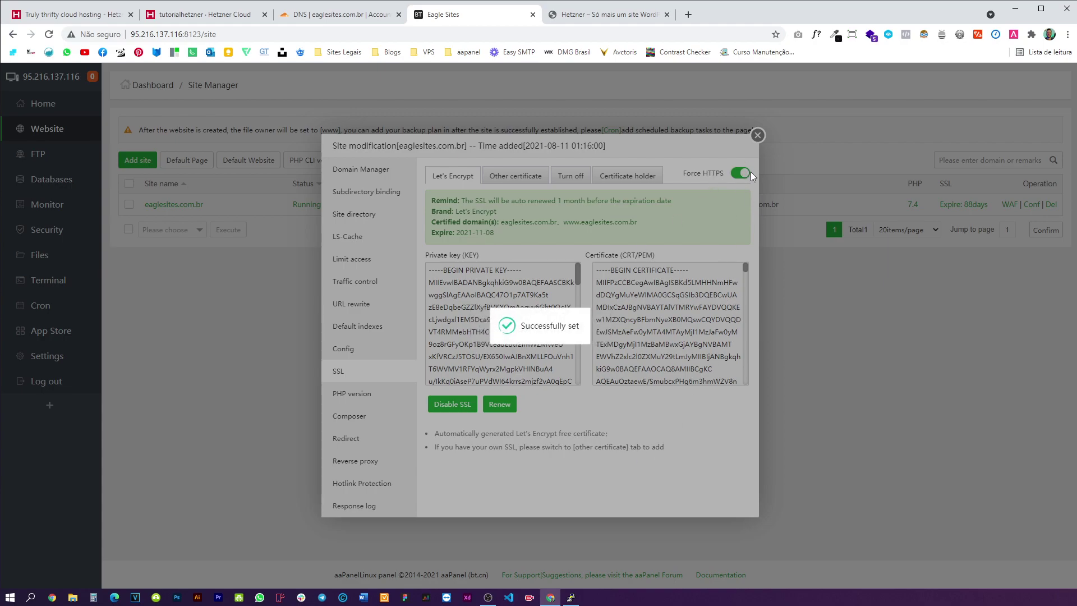
{"action": "left_click", "coordinate": [758, 135]}
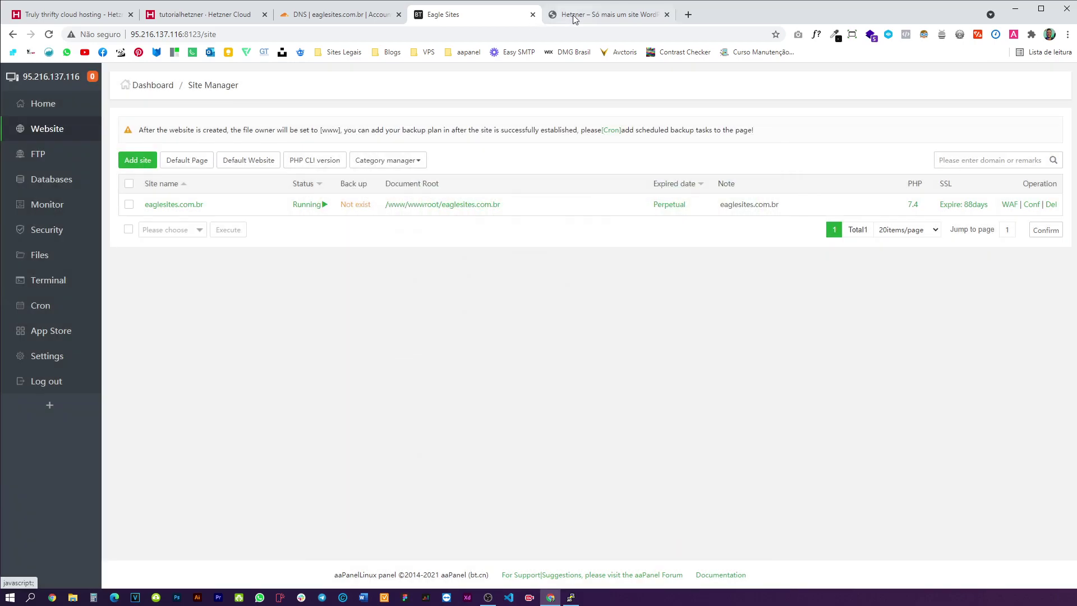
- Reload the WordPress site to confirm it loads over HTTPS
{"action": "left_click", "coordinate": [605, 14]}
{"action": "left_click", "coordinate": [49, 34]}
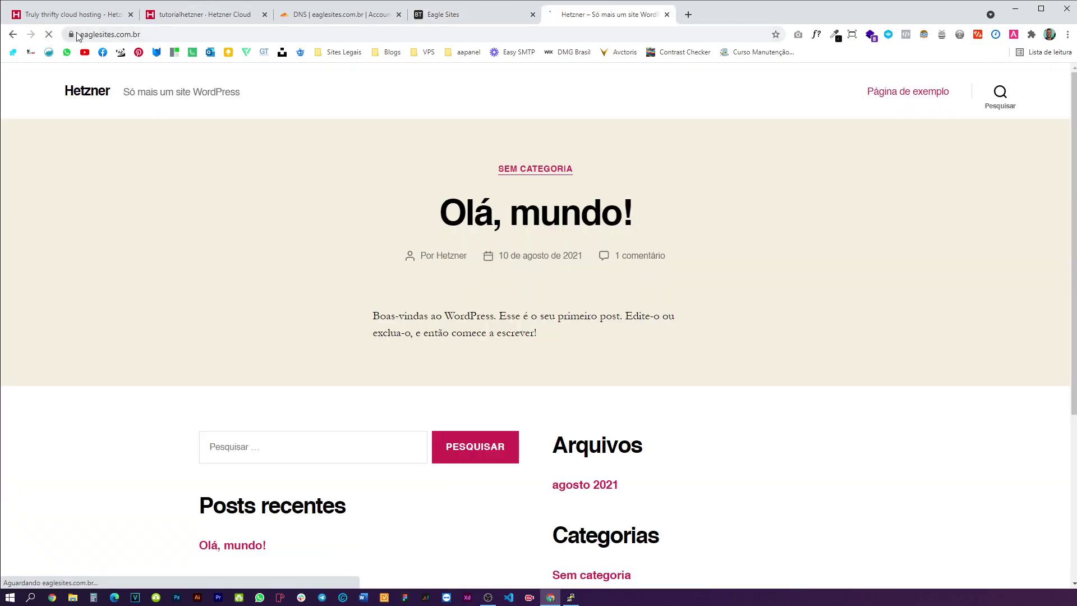
{"action": "scroll", "coordinate": [438, 332], "scroll_direction": "down", "scroll_amount": 4}
{"action": "left_click", "coordinate": [449, 15]}
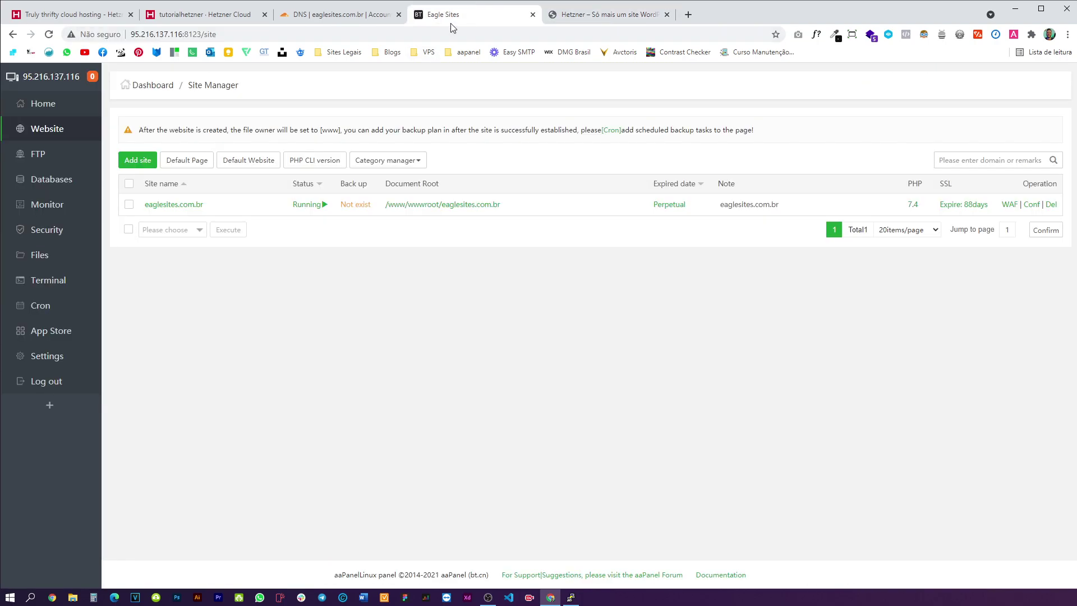
- Look over the Rescue section on the server's Hetzner console page
{"action": "left_click", "coordinate": [332, 15]}
{"action": "left_click", "coordinate": [215, 15]}
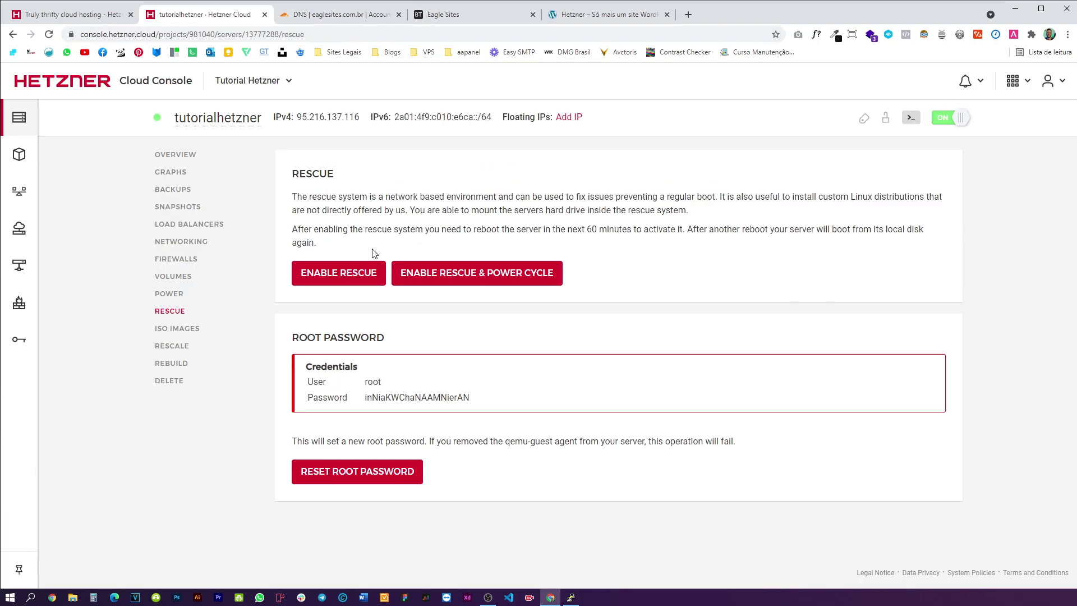
{"action": "mouse_move", "coordinate": [332, 247]}
{"action": "left_mouse_down"}
{"action": "mouse_move", "coordinate": [303, 174]}
{"action": "mouse_move", "coordinate": [346, 242]}
{"action": "mouse_move", "coordinate": [286, 171]}
{"action": "mouse_move", "coordinate": [345, 242]}
{"action": "left_mouse_up"}
{"action": "left_click", "coordinate": [346, 242]}
{"action": "left_click", "coordinate": [286, 171]}
{"action": "left_click", "coordinate": [344, 236]}
- Close the PuTTY terminal, confirming with OK, and show the hetzner.com/cloud page
{"action": "left_click", "coordinate": [571, 596]}
{"action": "key", "text": "shift+Insert"}
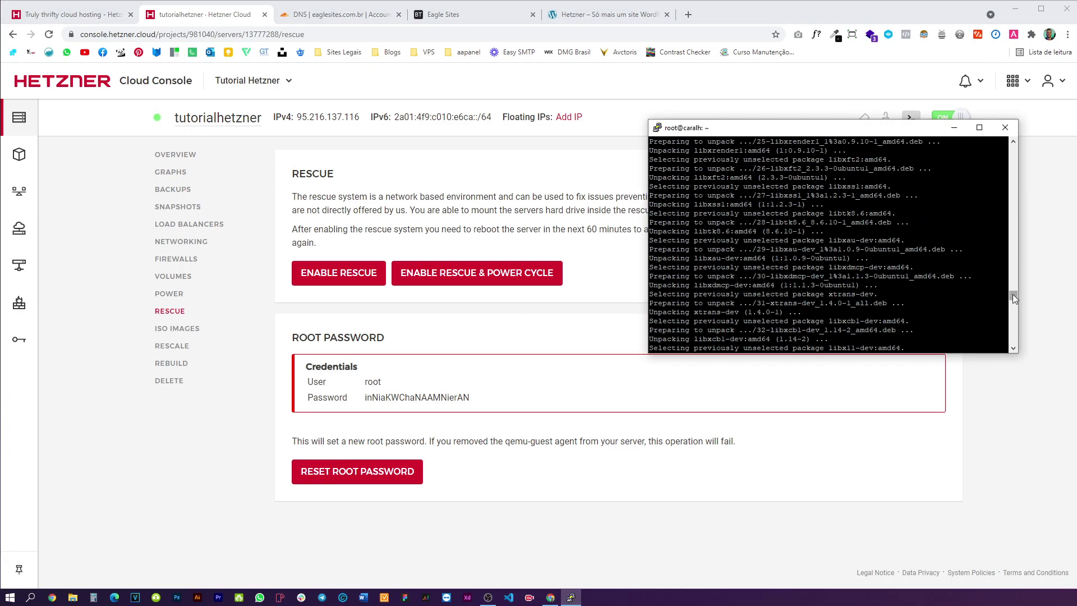
{"action": "left_click_drag", "start_coordinate": [1013, 295], "coordinate": [1024, 146]}
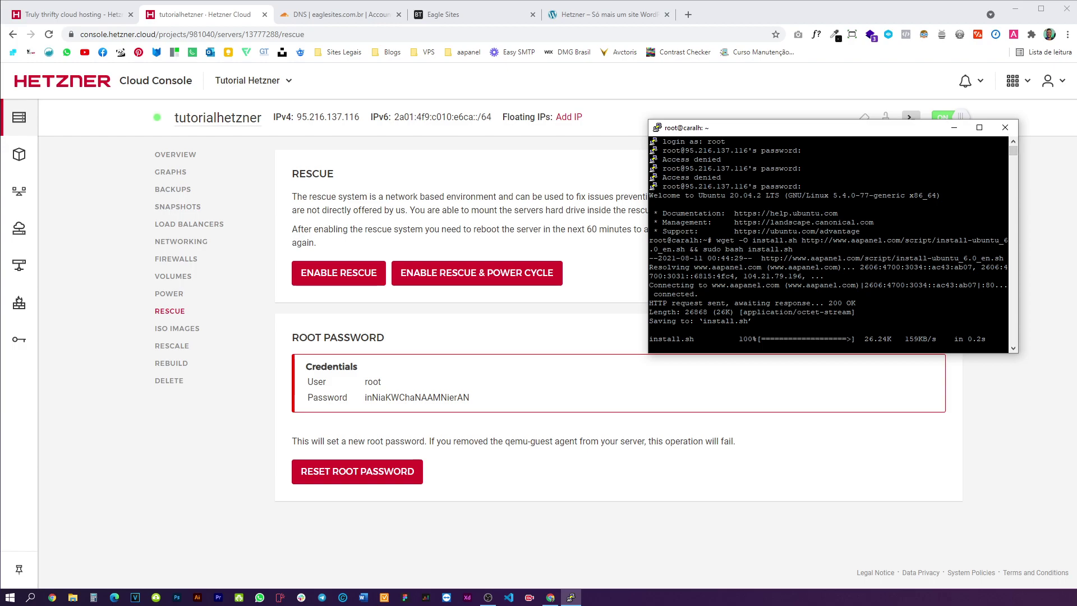
{"action": "mouse_move", "coordinate": [385, 403]}
{"action": "left_click", "coordinate": [1004, 129]}
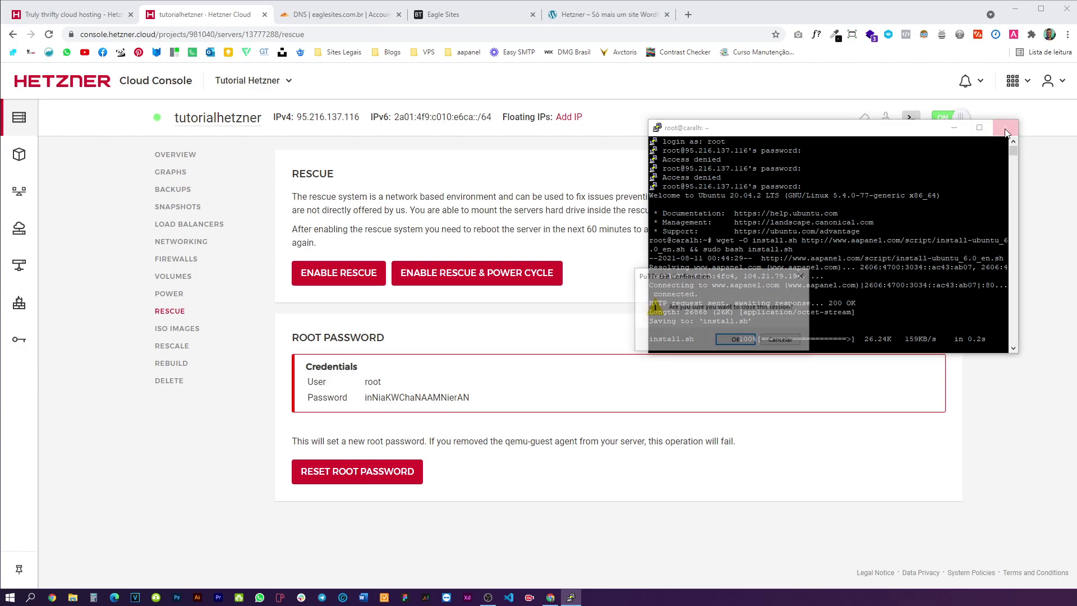
{"action": "left_click", "coordinate": [735, 340]}
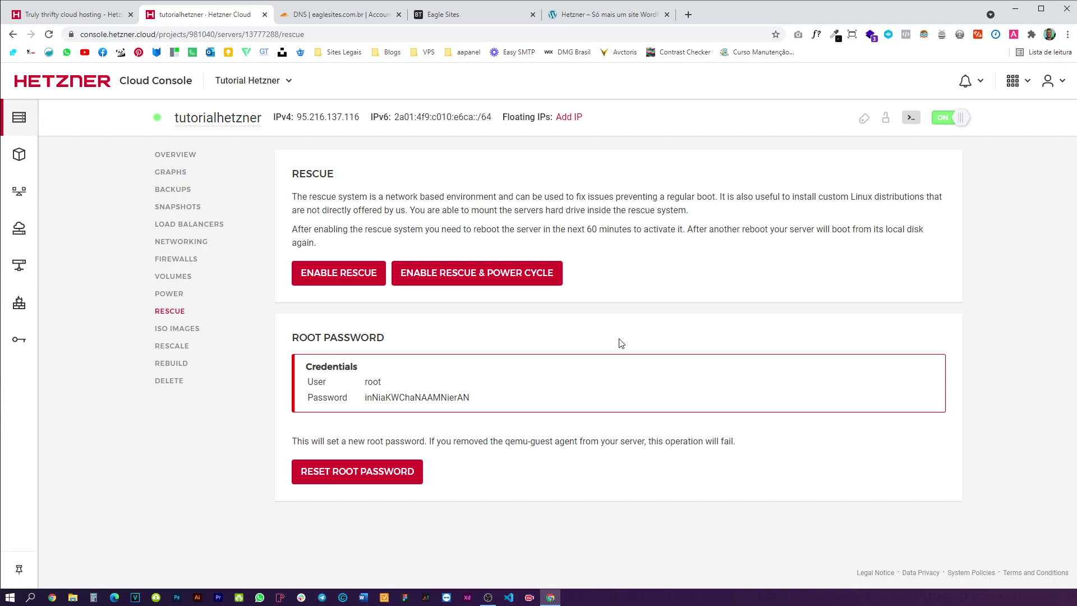
{"action": "left_click", "coordinate": [78, 14]}
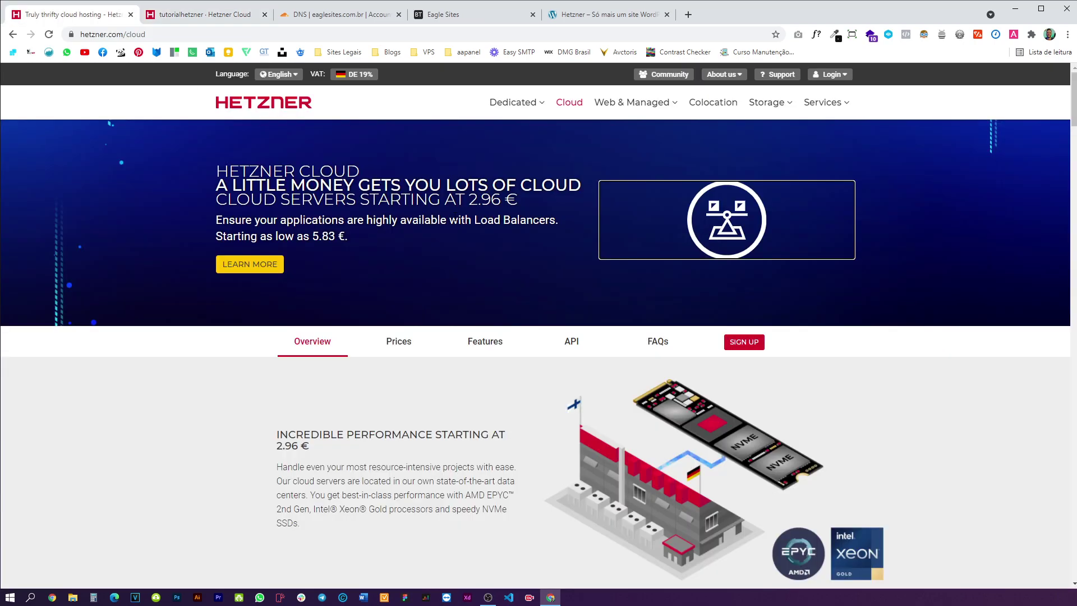